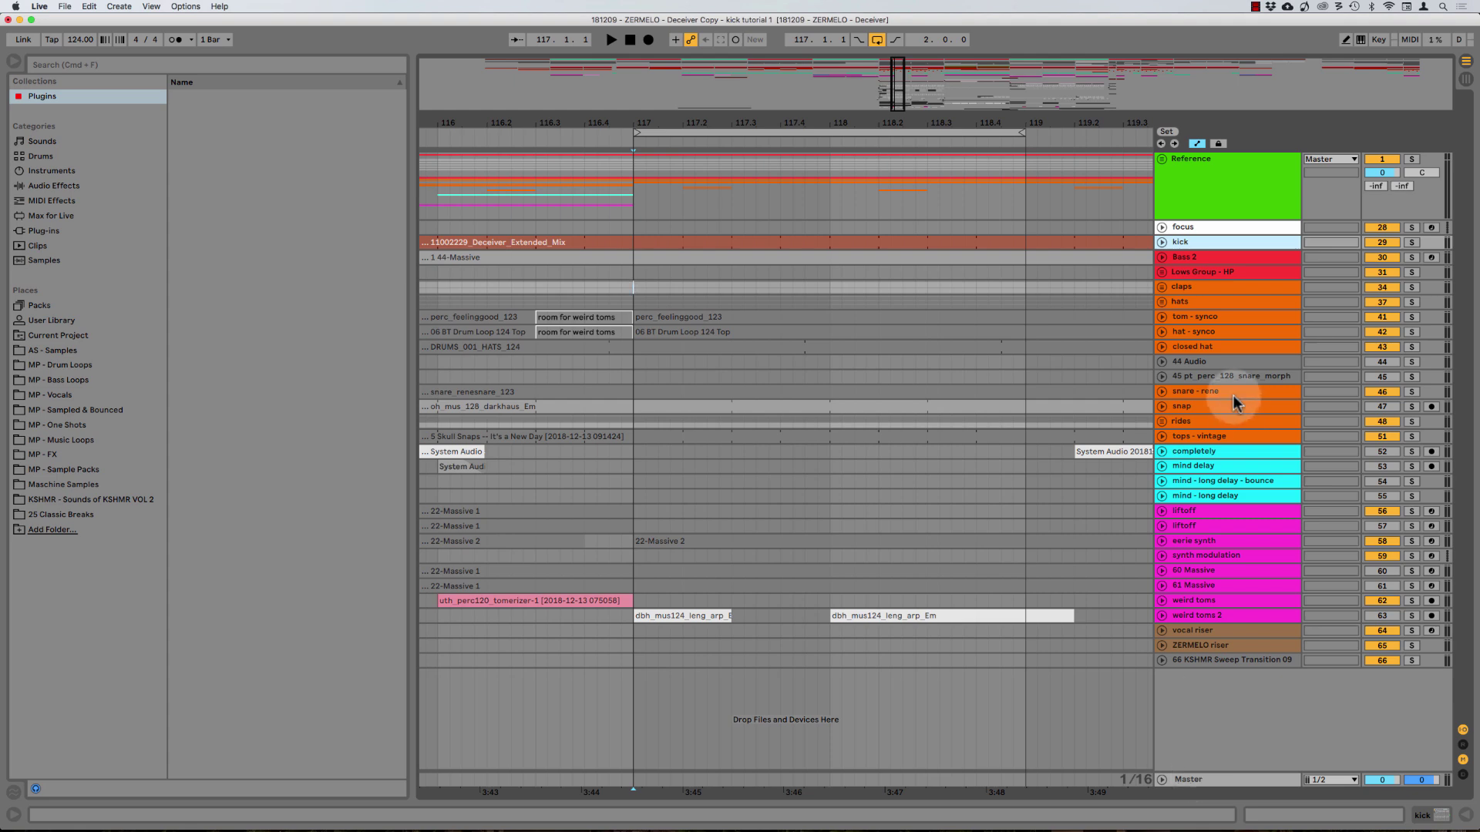
Solo the kick track and open LFOTool's window on the Master track
{"action": "left_click", "coordinate": [1161, 242]}
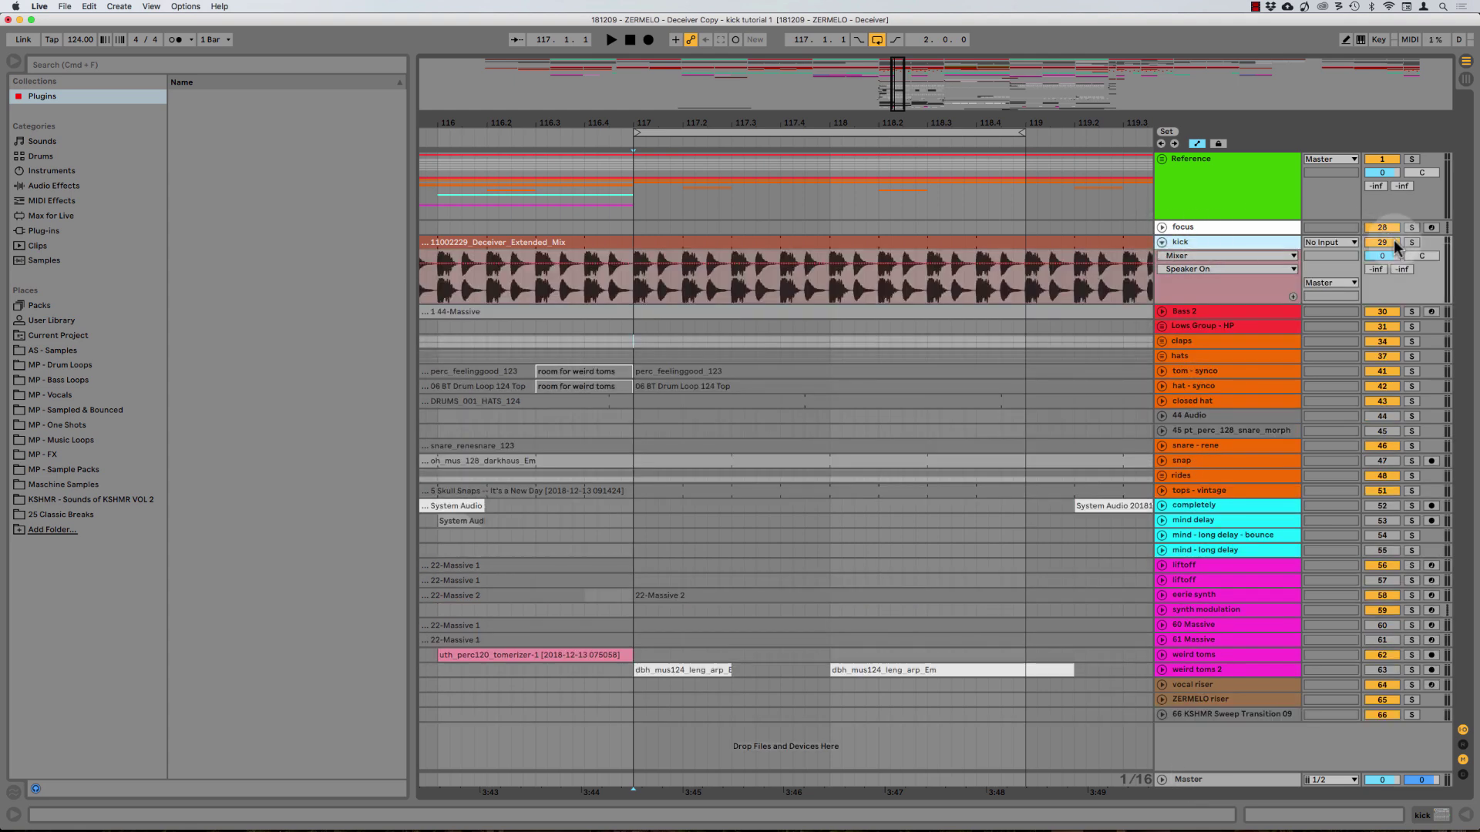
{"action": "left_click", "coordinate": [1411, 241]}
{"action": "key", "text": "space"}
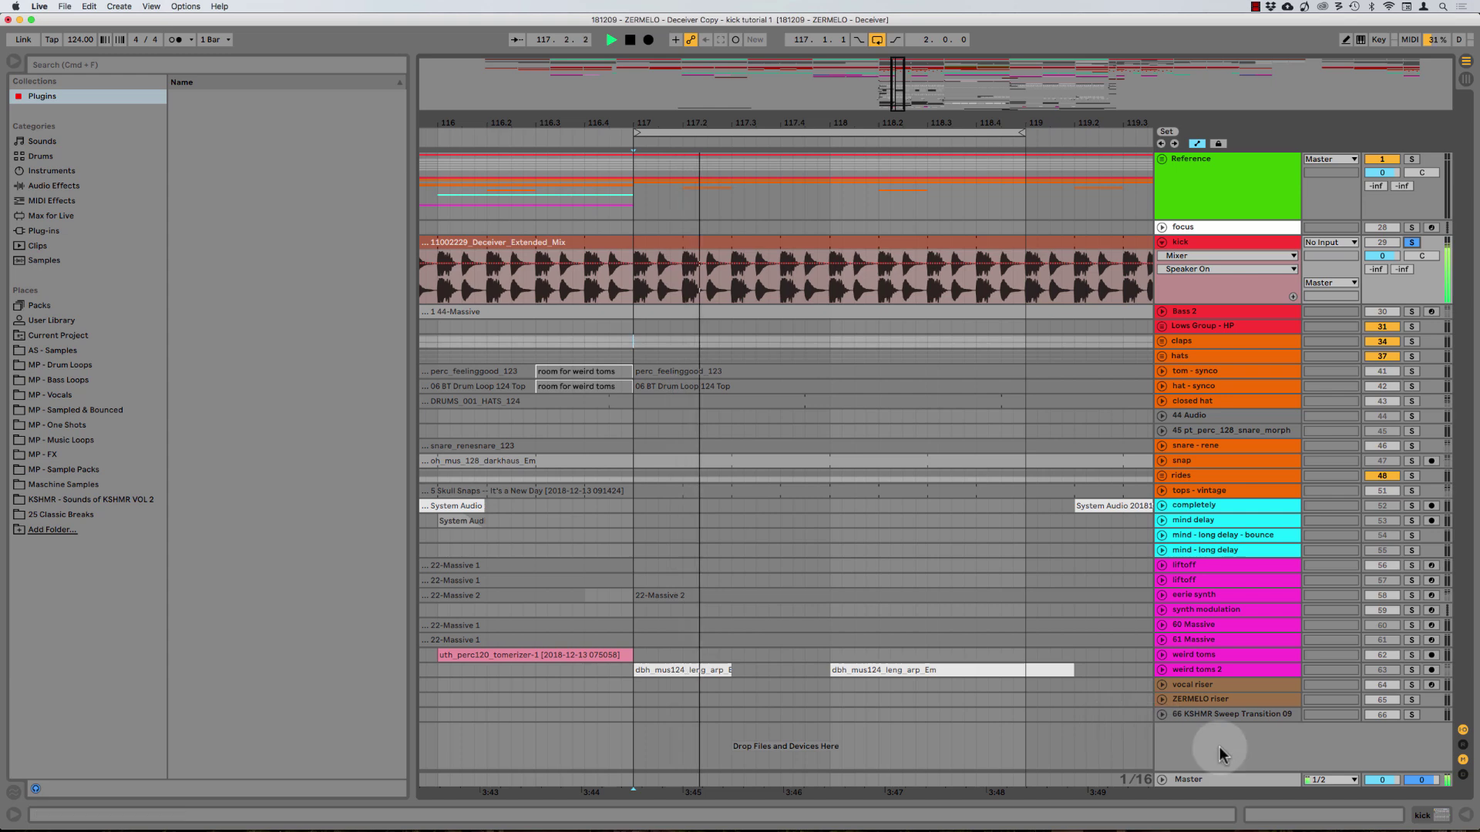
{"action": "double_click", "coordinate": [1201, 779]}
{"action": "key", "text": "space"}
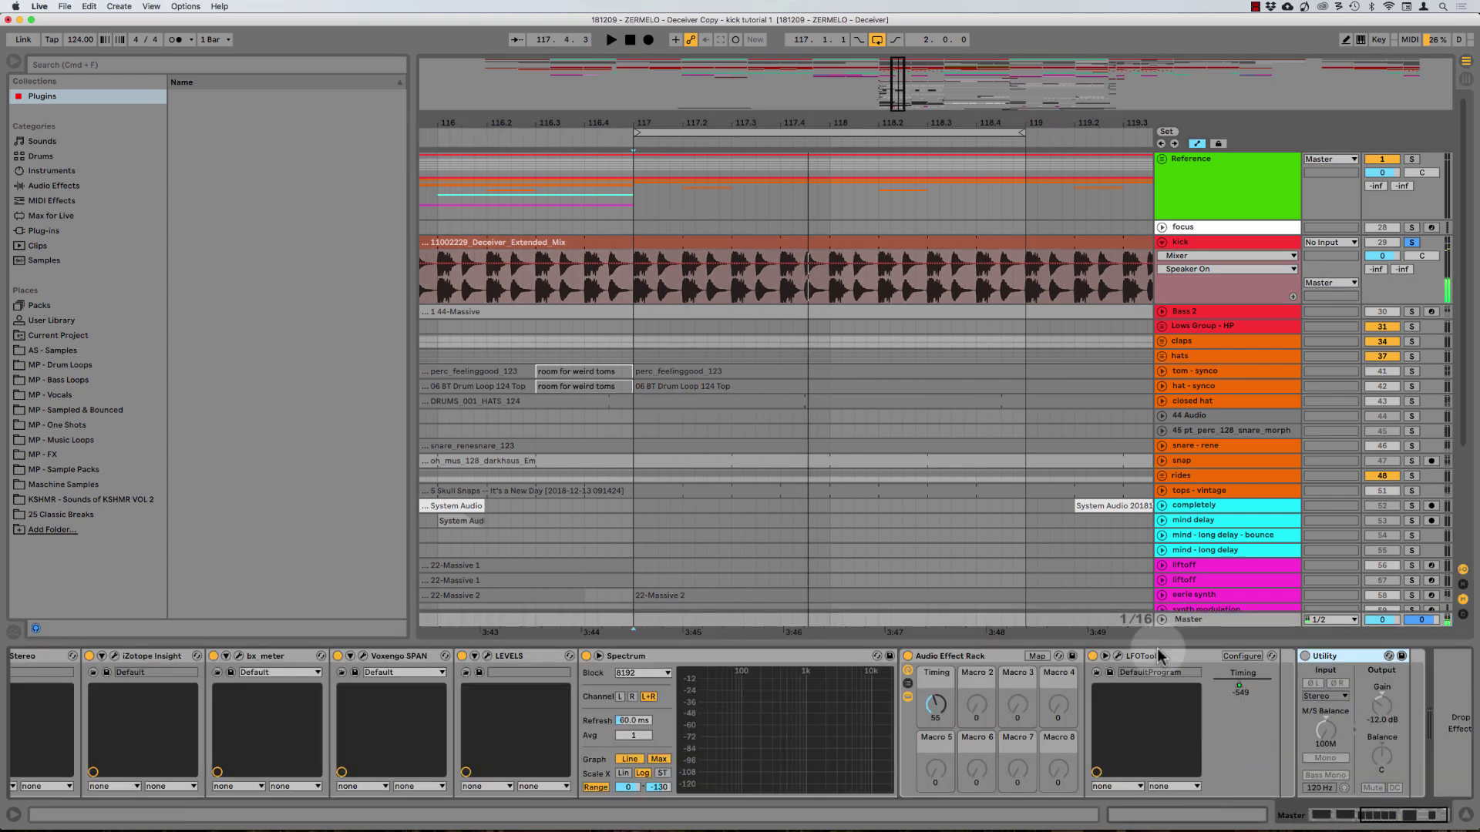
{"action": "left_click", "coordinate": [1118, 655]}
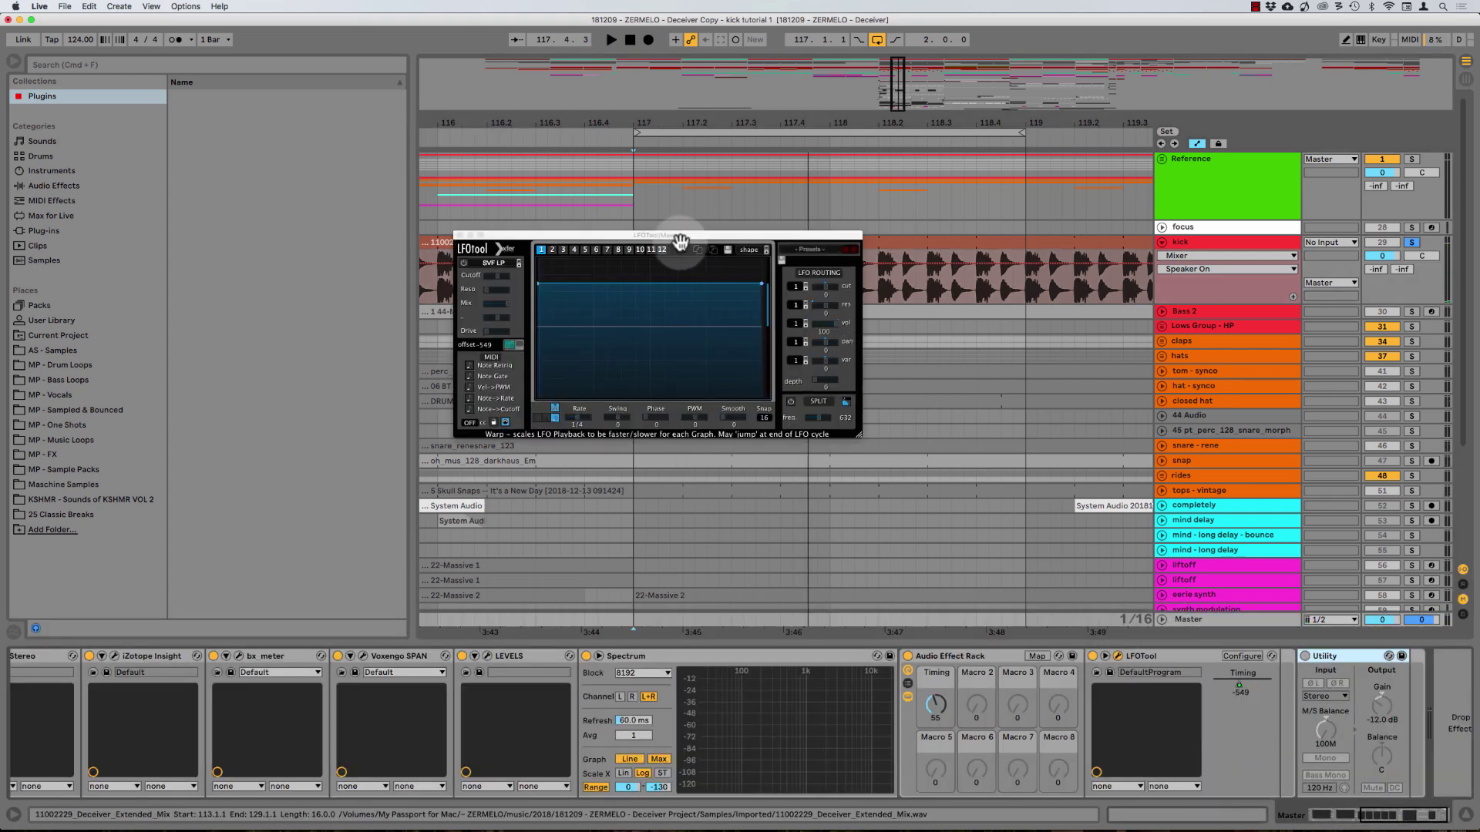
{"action": "left_click_drag", "start_coordinate": [676, 241], "coordinate": [844, 356]}
{"action": "key", "text": "space"}
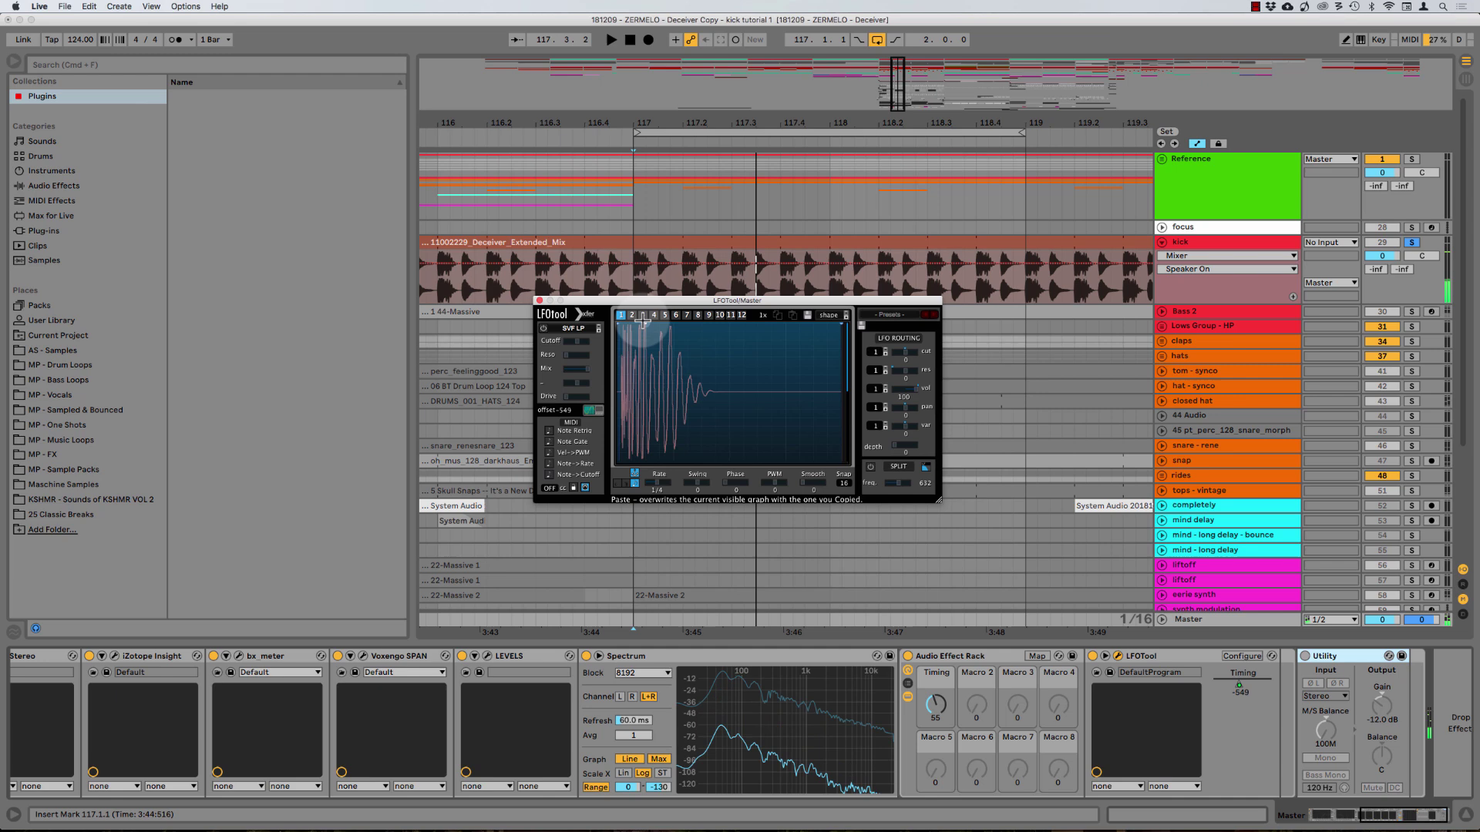
Draw a flat-bottomed drop-and-rise LFO curve in LFOTool with depth at 100
{"action": "left_click_drag", "start_coordinate": [665, 334], "coordinate": [659, 484]}
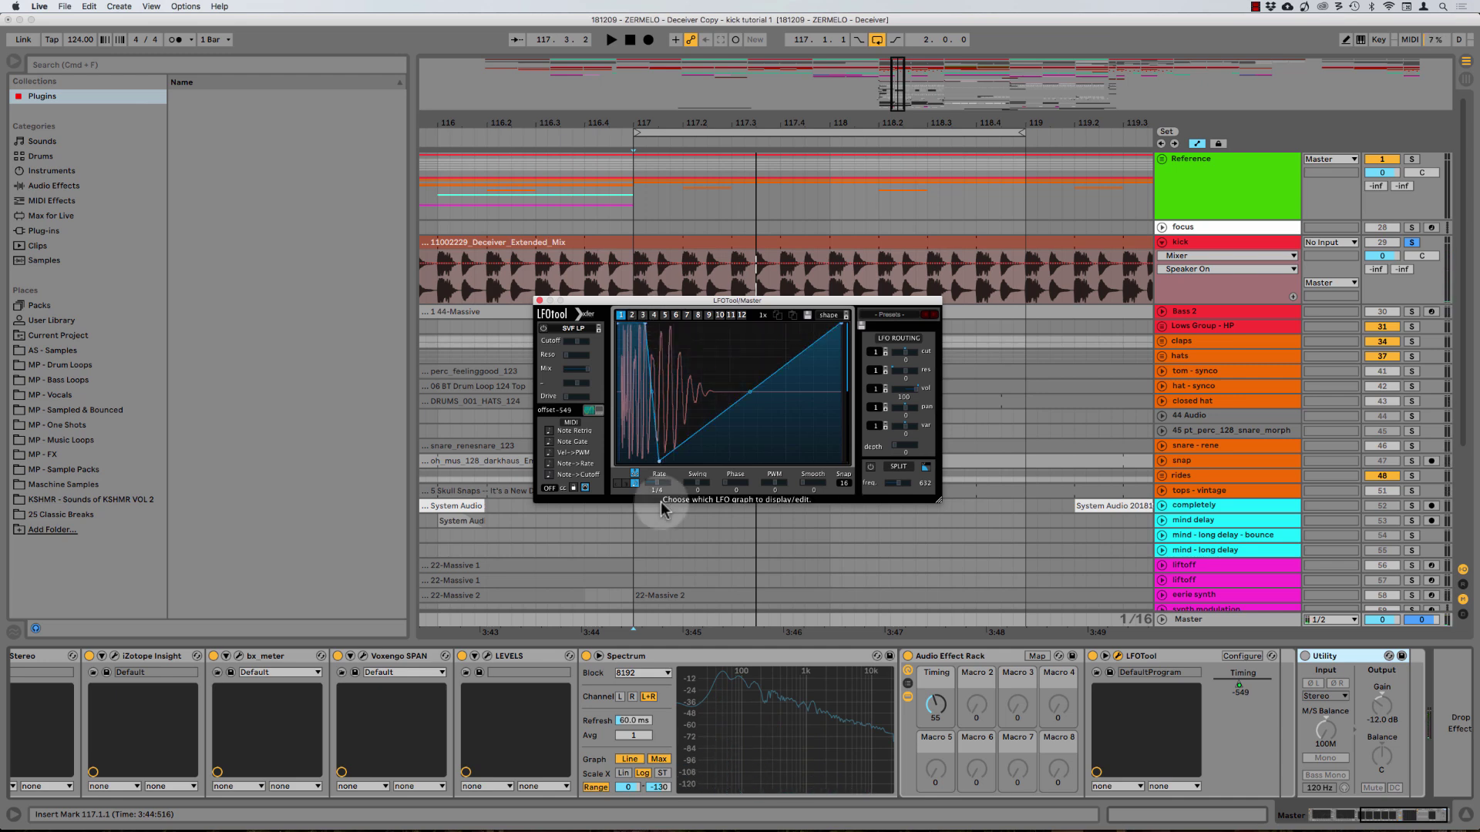
{"action": "left_click_drag", "start_coordinate": [748, 390], "coordinate": [835, 578]}
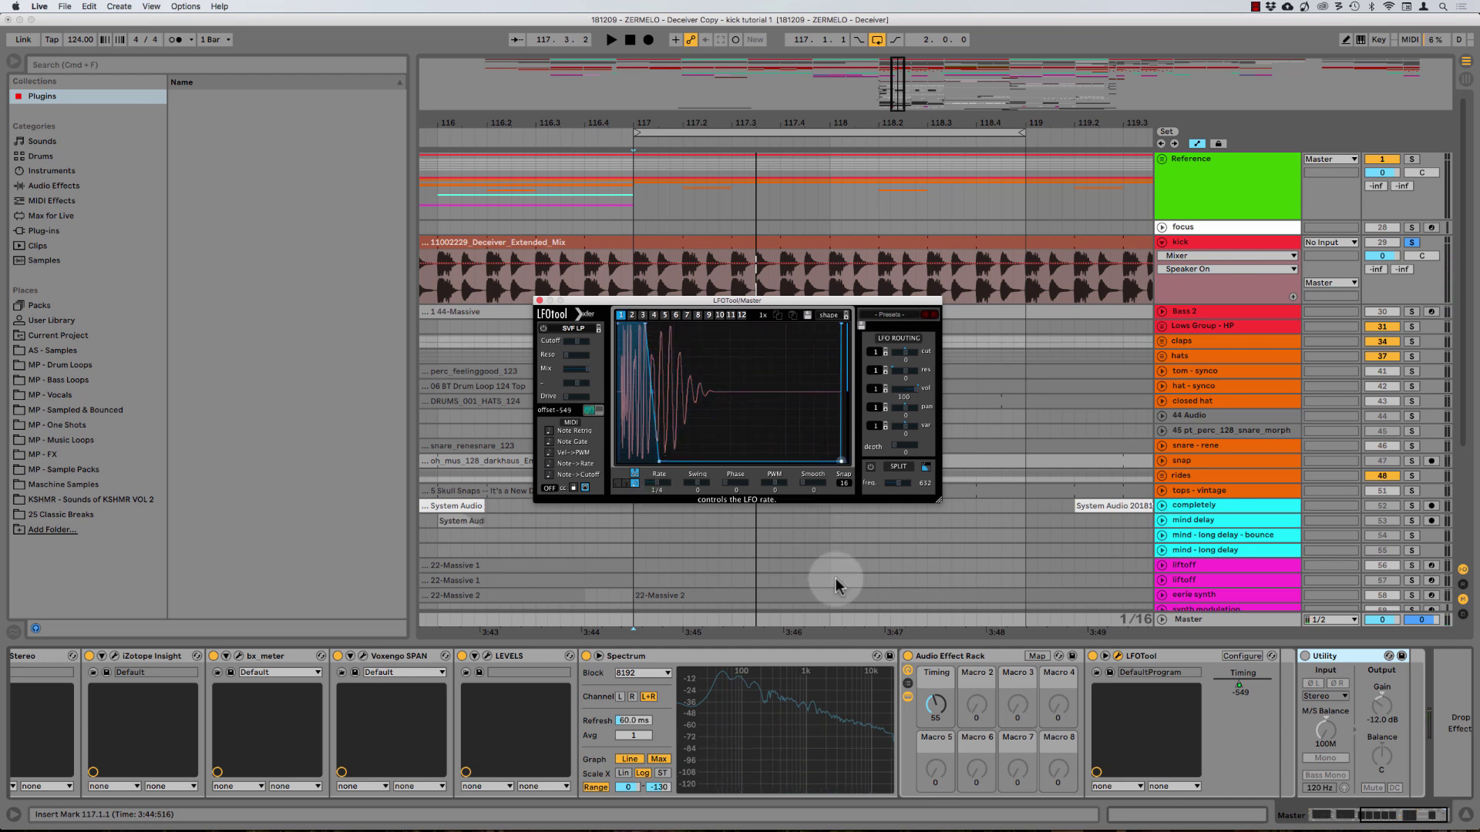
{"action": "left_click_drag", "start_coordinate": [903, 445], "coordinate": [904, 417]}
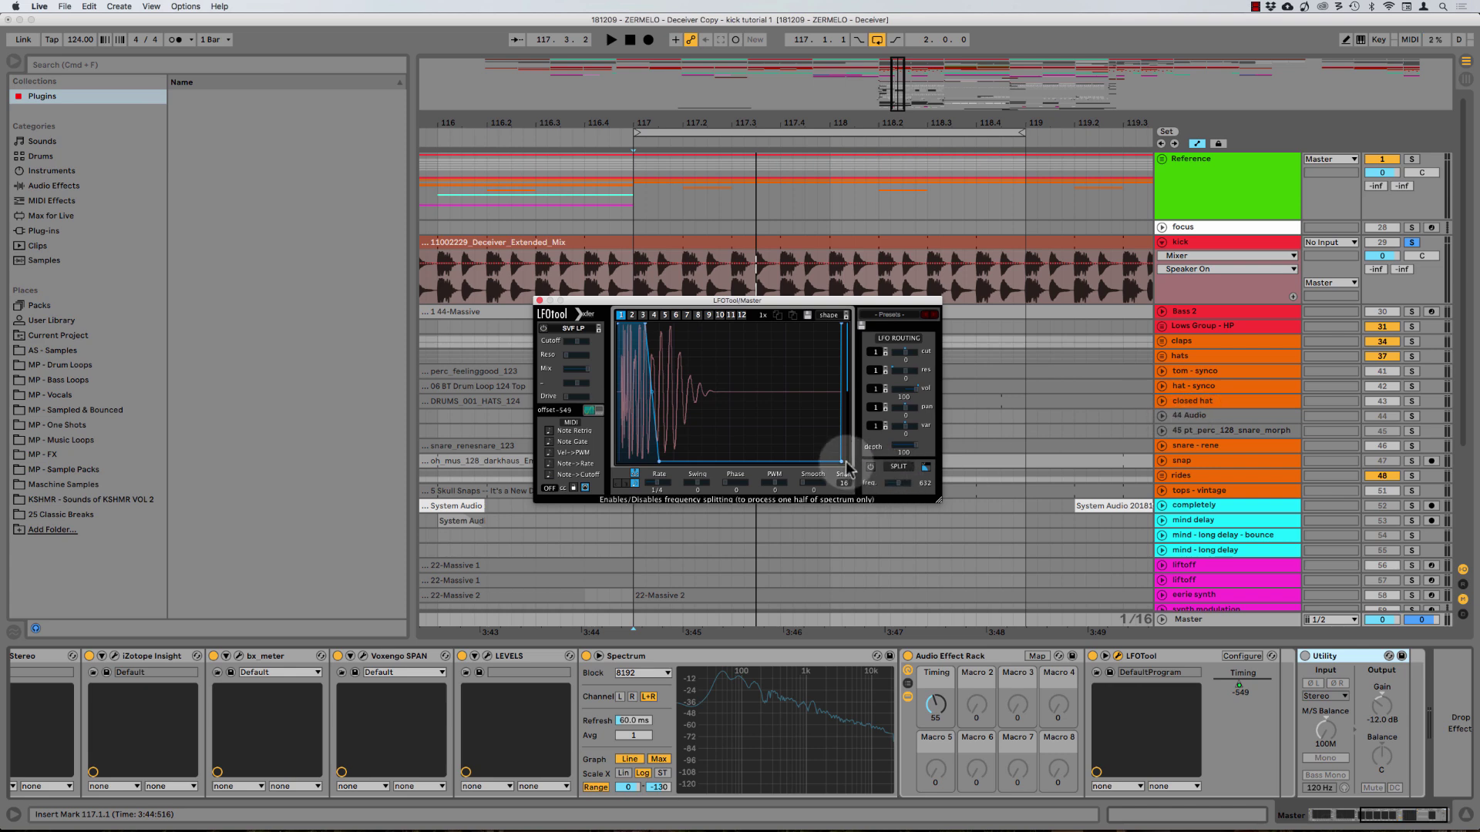
{"action": "left_click_drag", "start_coordinate": [840, 461], "coordinate": [827, 461]}
{"action": "key", "text": "space"}
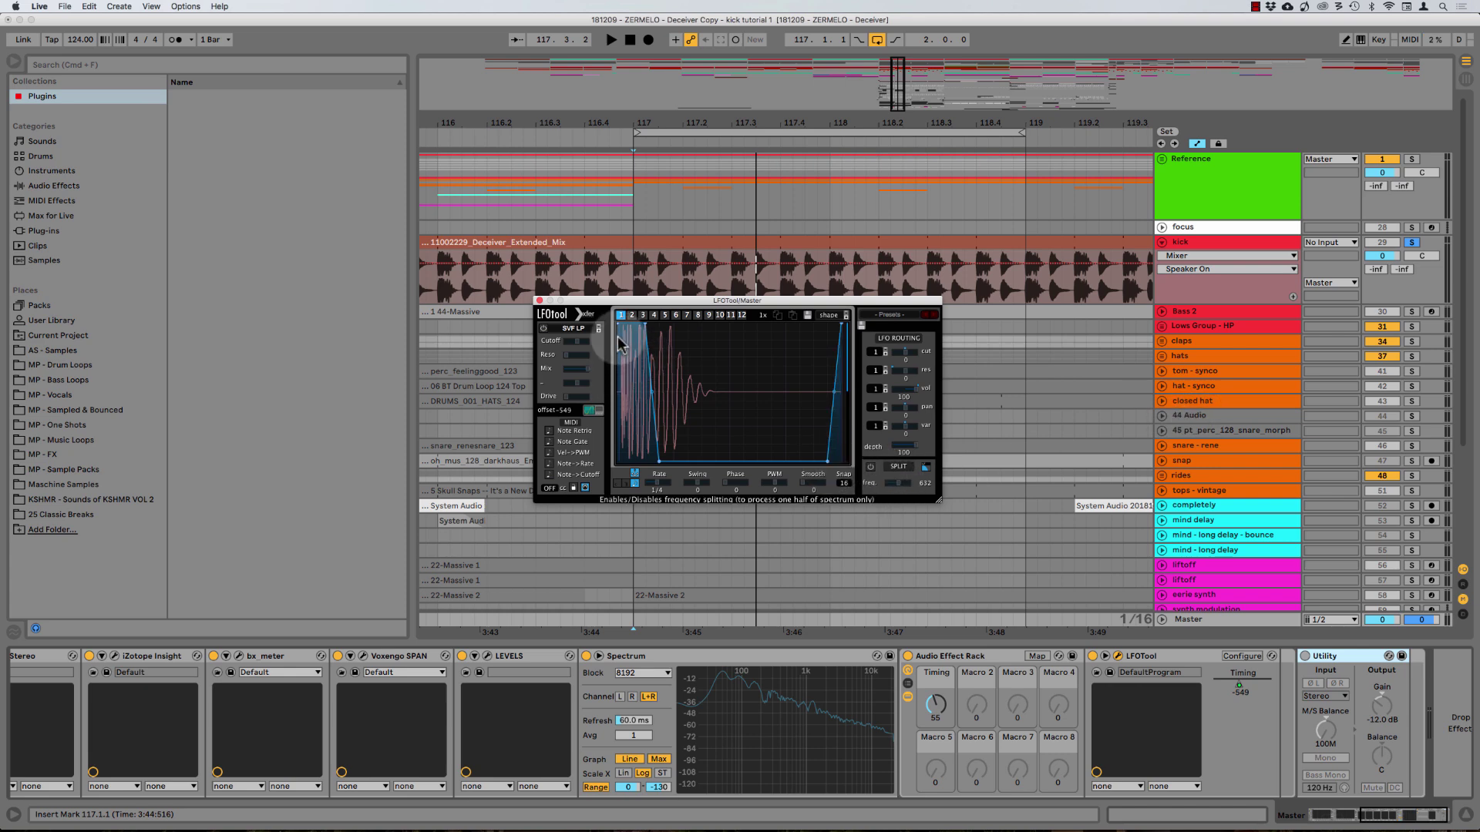
{"action": "key", "text": "space"}
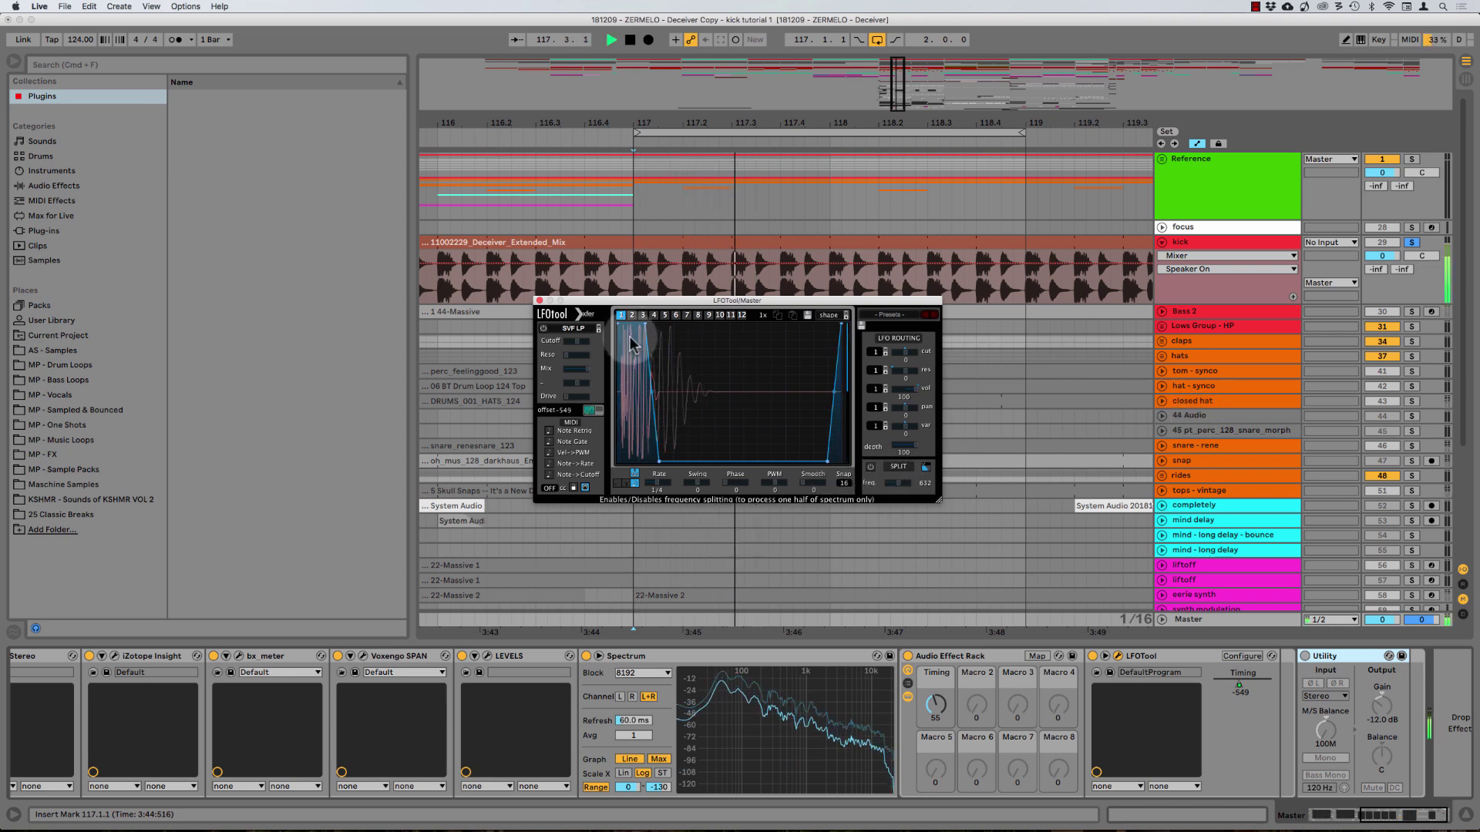
Reshape the curve's first drop into a slope and invert LFOTool's volume amount to -100
{"action": "left_click_drag", "start_coordinate": [659, 462], "coordinate": [646, 470]}
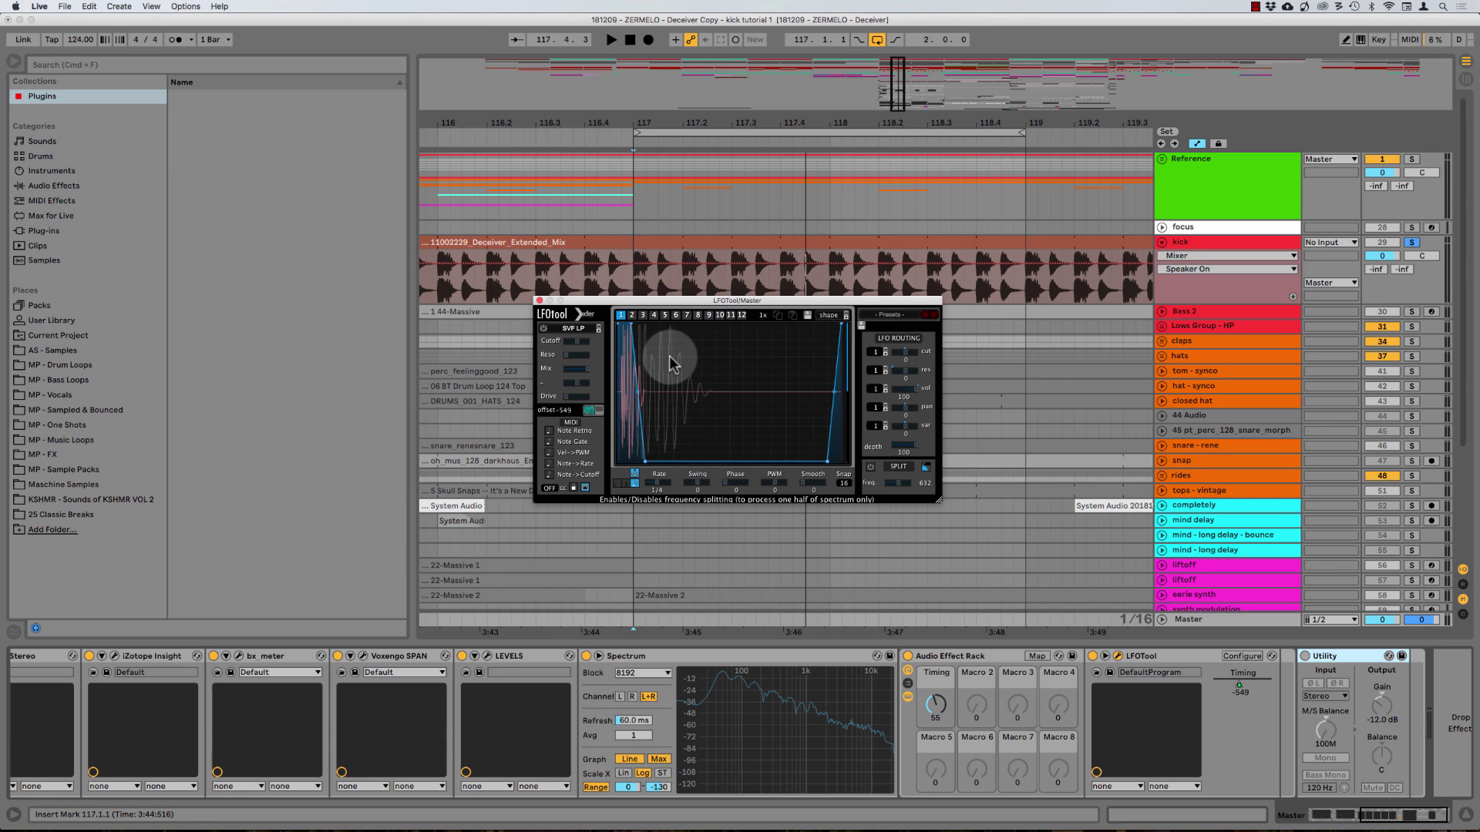
{"action": "left_click_drag", "start_coordinate": [621, 323], "coordinate": [644, 324]}
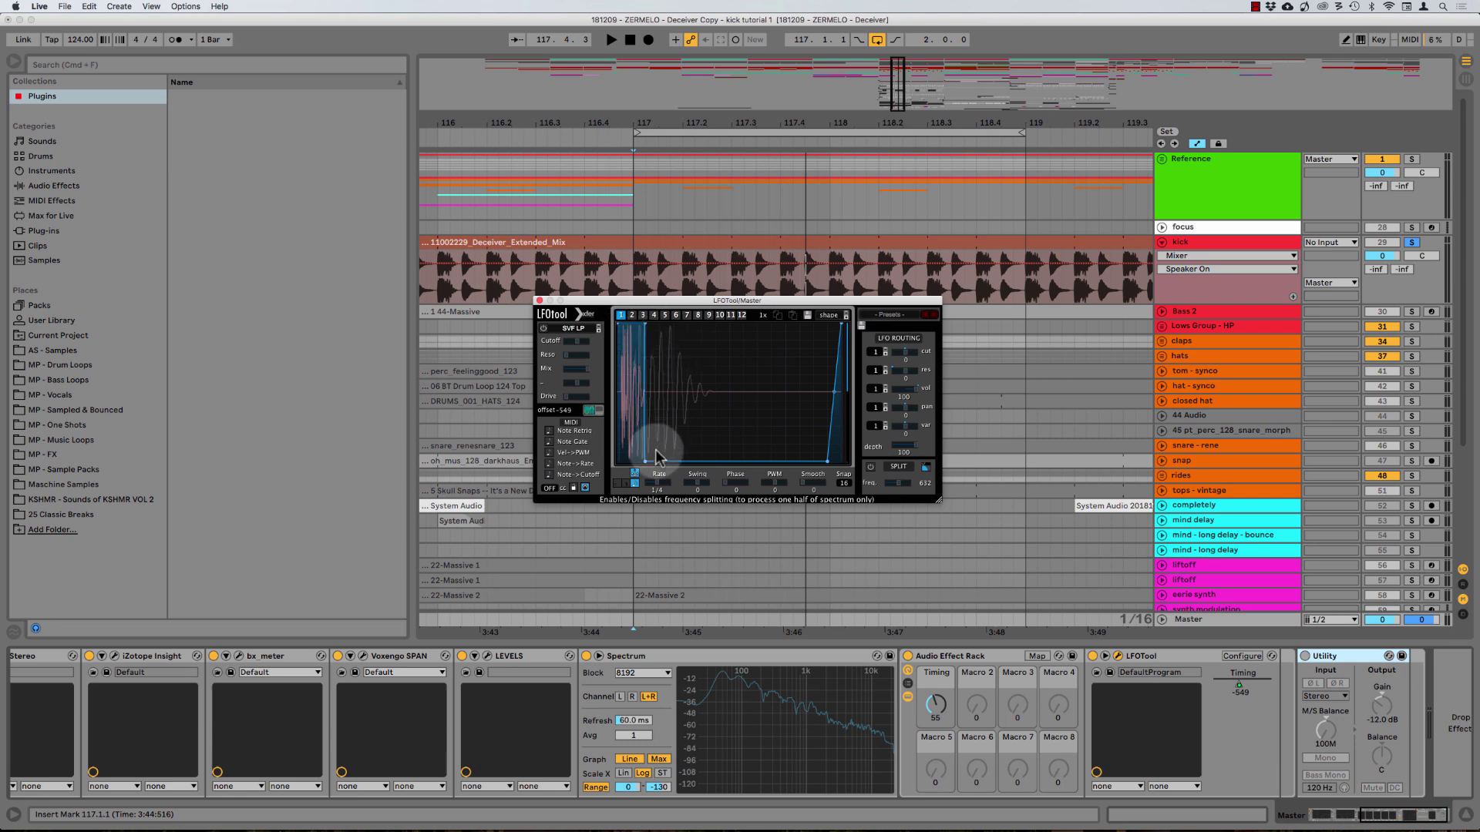
{"action": "left_click_drag", "start_coordinate": [646, 462], "coordinate": [660, 464]}
{"action": "key", "text": "space"}
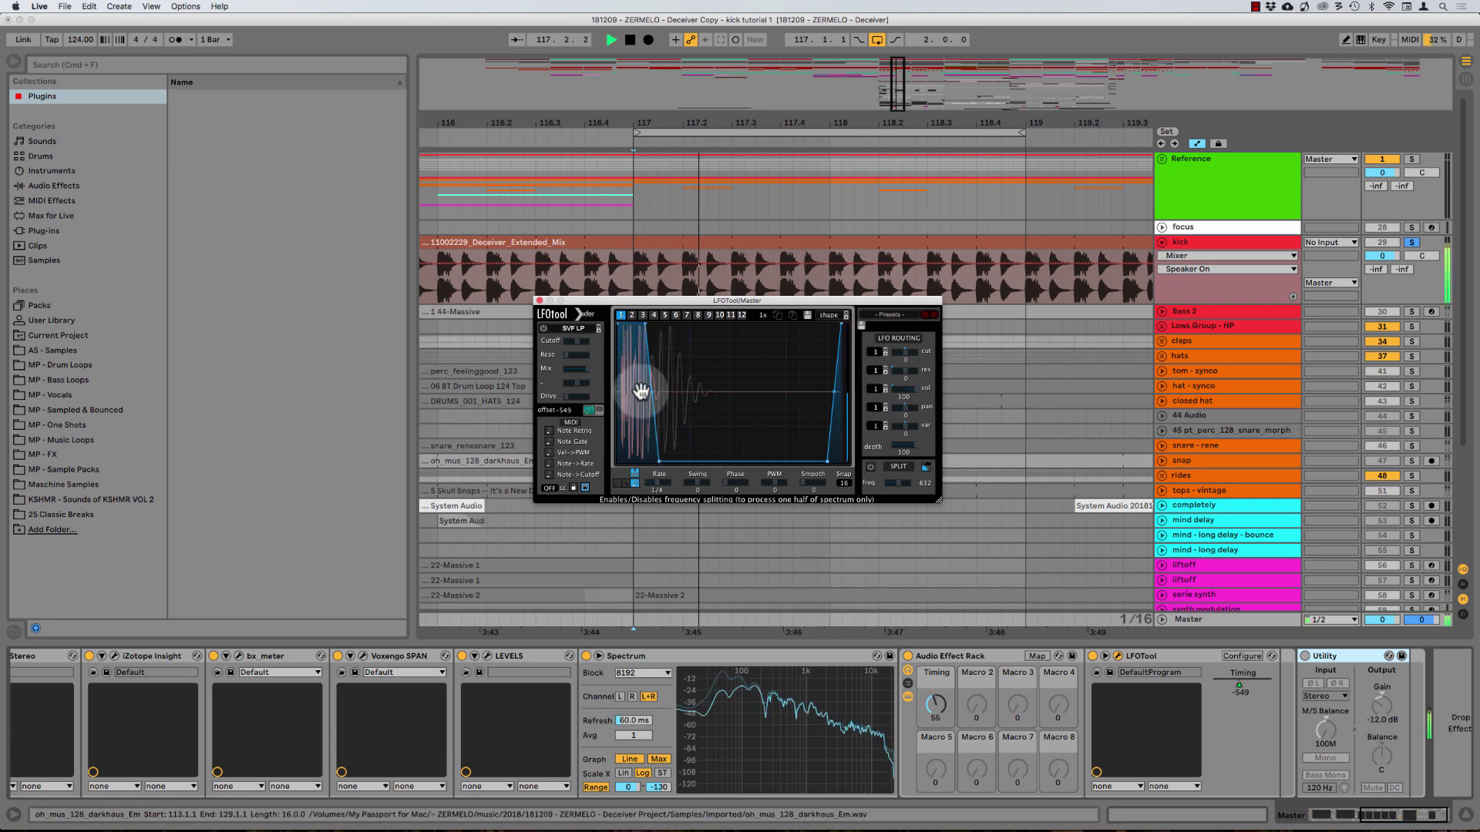
{"action": "key", "text": "space"}
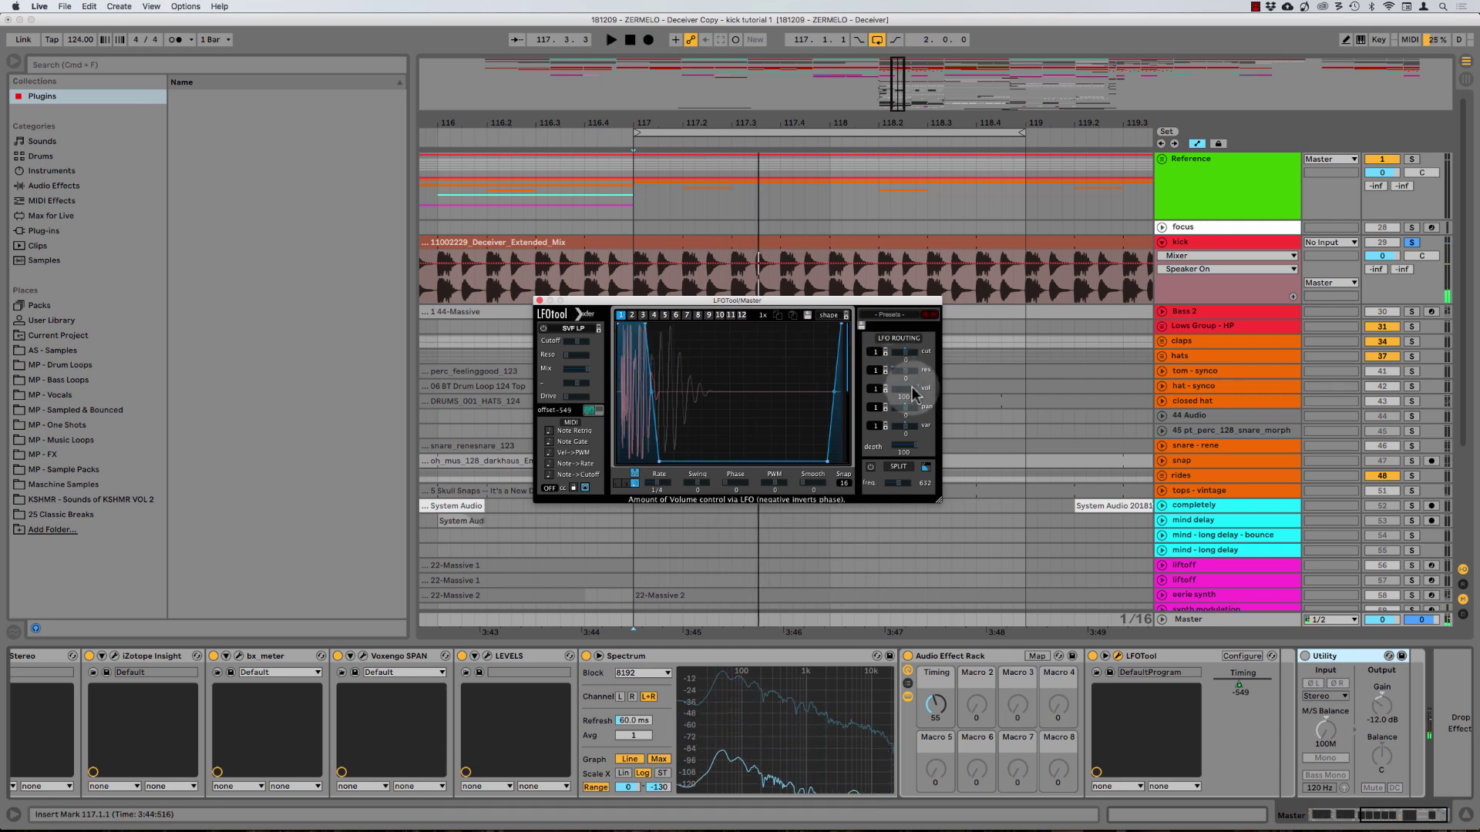
{"action": "left_click_drag", "start_coordinate": [913, 393], "coordinate": [617, 386]}
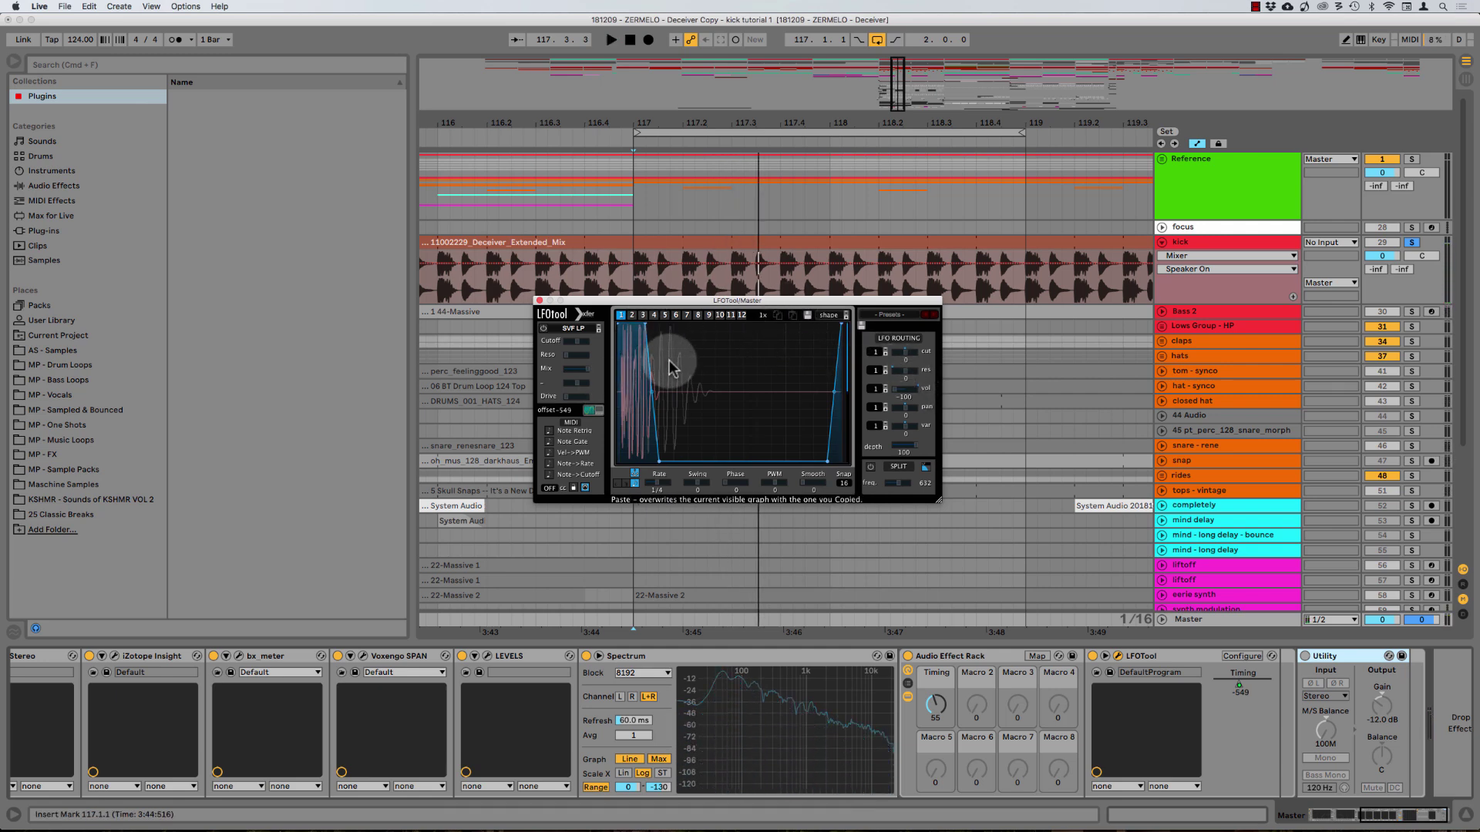
{"action": "key", "text": "space"}
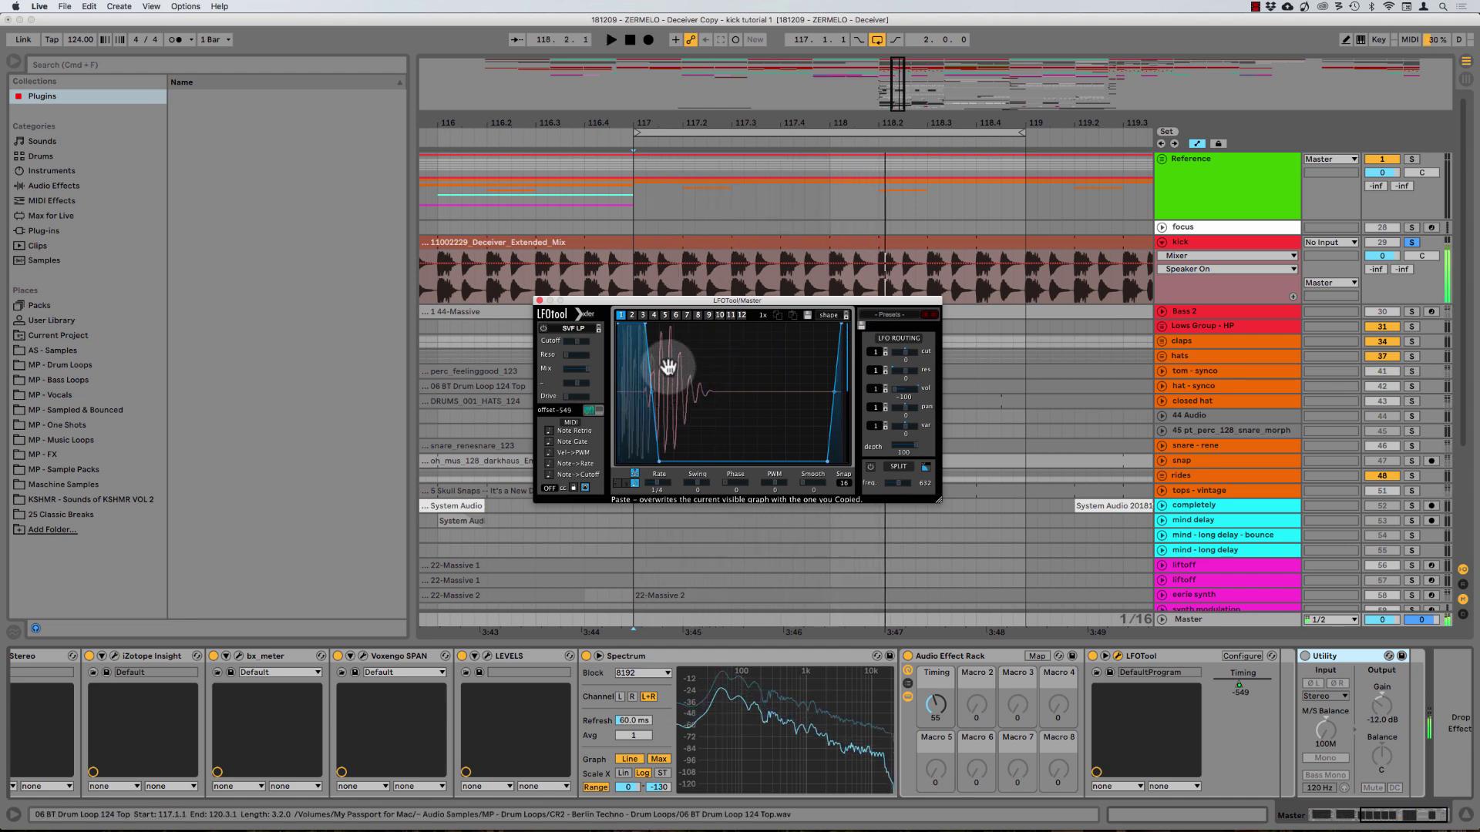
{"action": "key", "text": "space"}
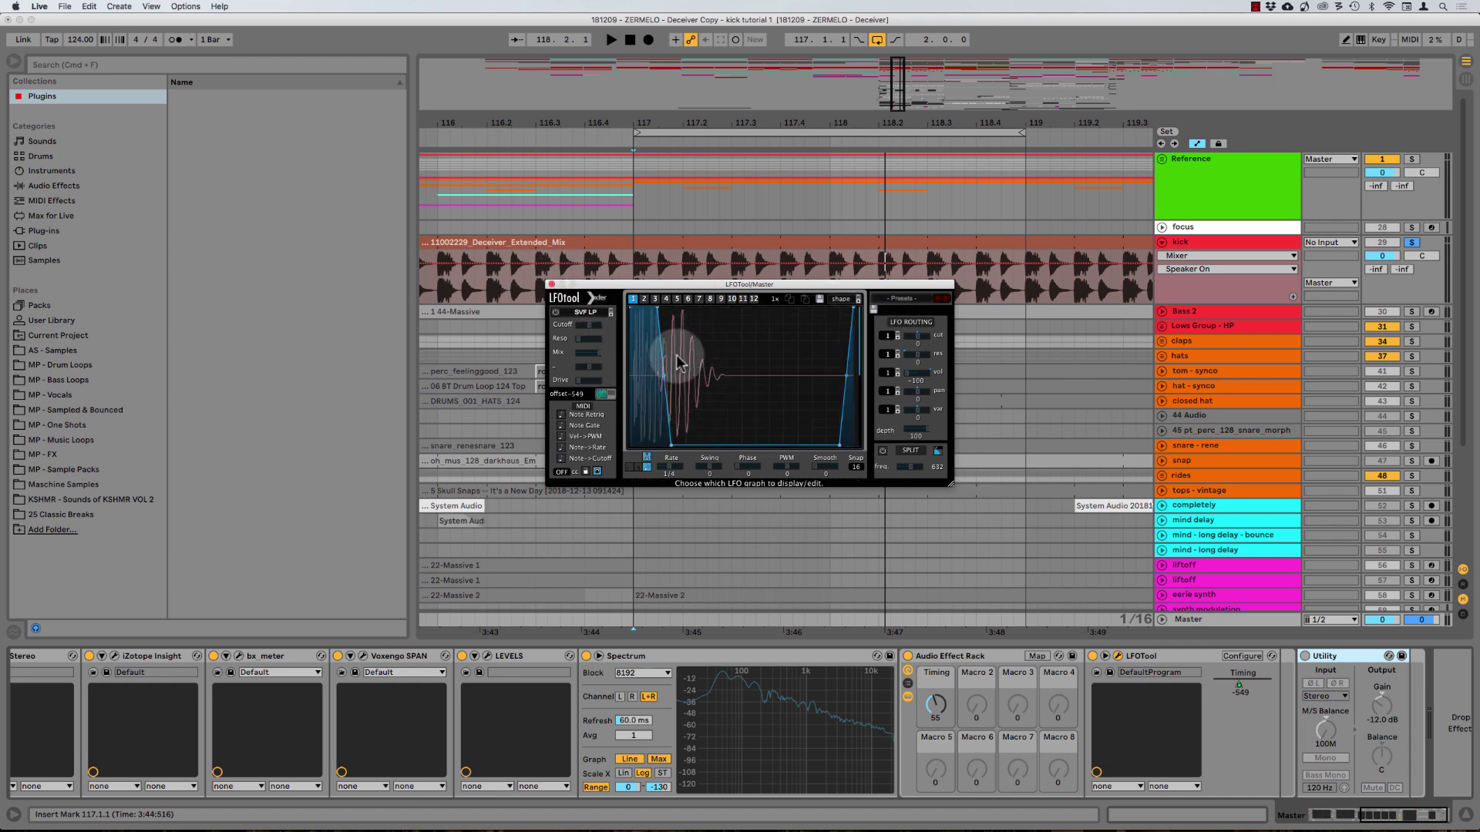
Drop LFOTool's depth to 0, close it, and select the kick track's MP - LFO Tool - Kick Gate rack
{"action": "left_click_drag", "start_coordinate": [917, 429], "coordinate": [858, 429]}
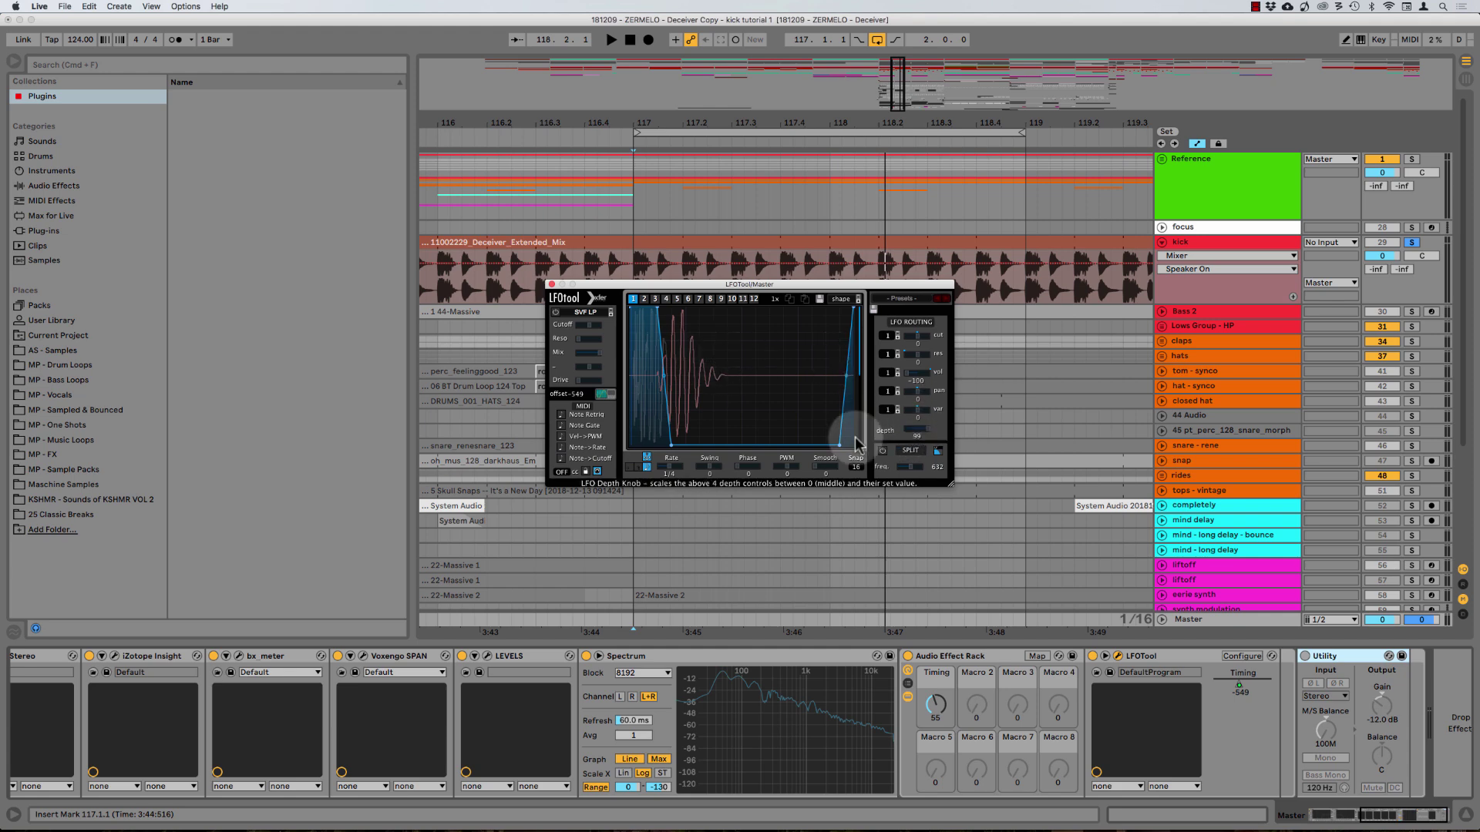
{"action": "left_click_drag", "start_coordinate": [669, 446], "coordinate": [840, 447]}
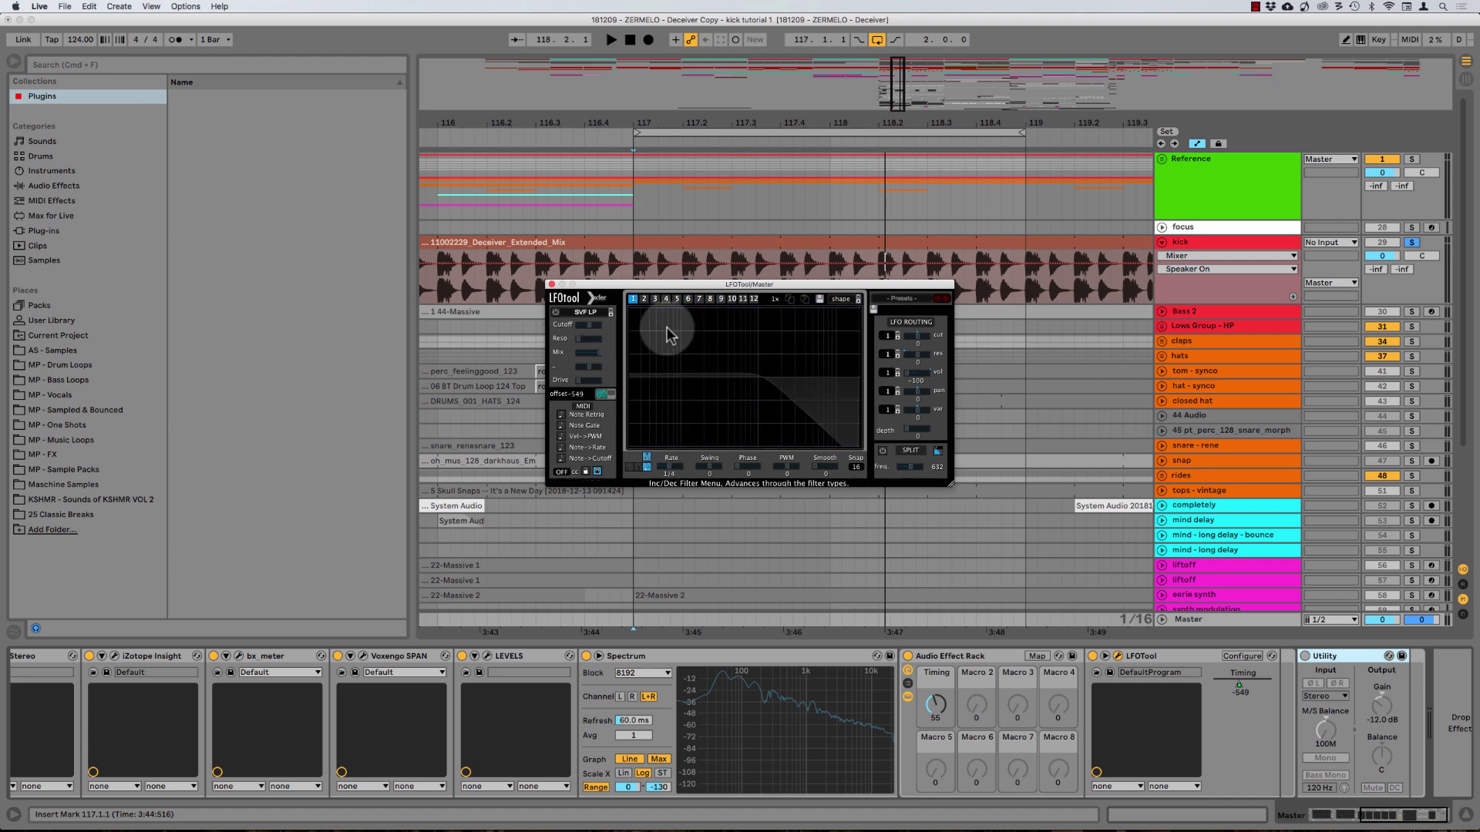
{"action": "mouse_move", "coordinate": [606, 311]}
{"action": "left_click", "coordinate": [551, 284]}
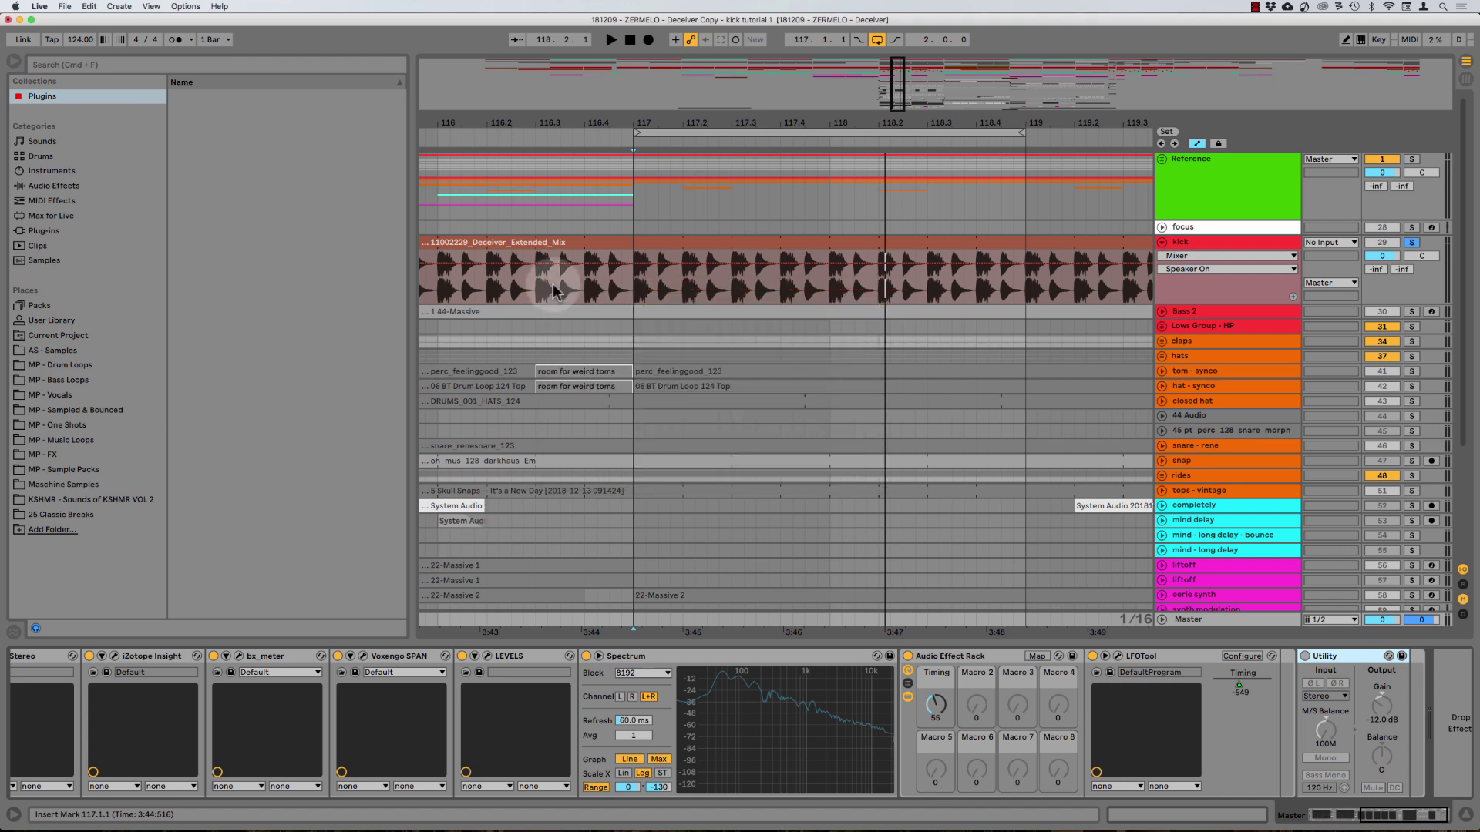
{"action": "left_click", "coordinate": [1205, 240]}
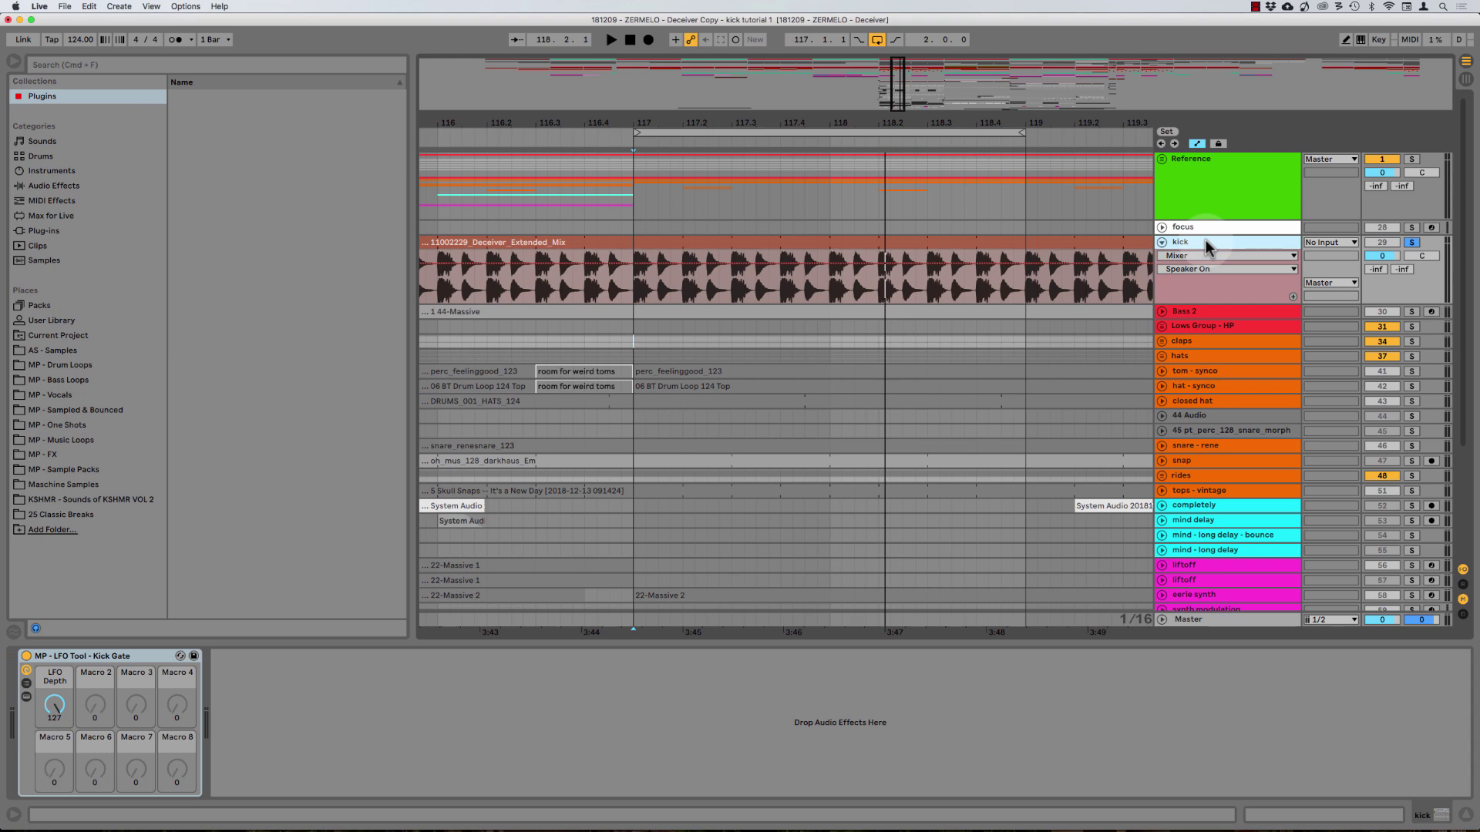
Add a MIDI track with a kick sampler slice and wrap it in an Instrument Rack
{"action": "key", "text": "super+t"}
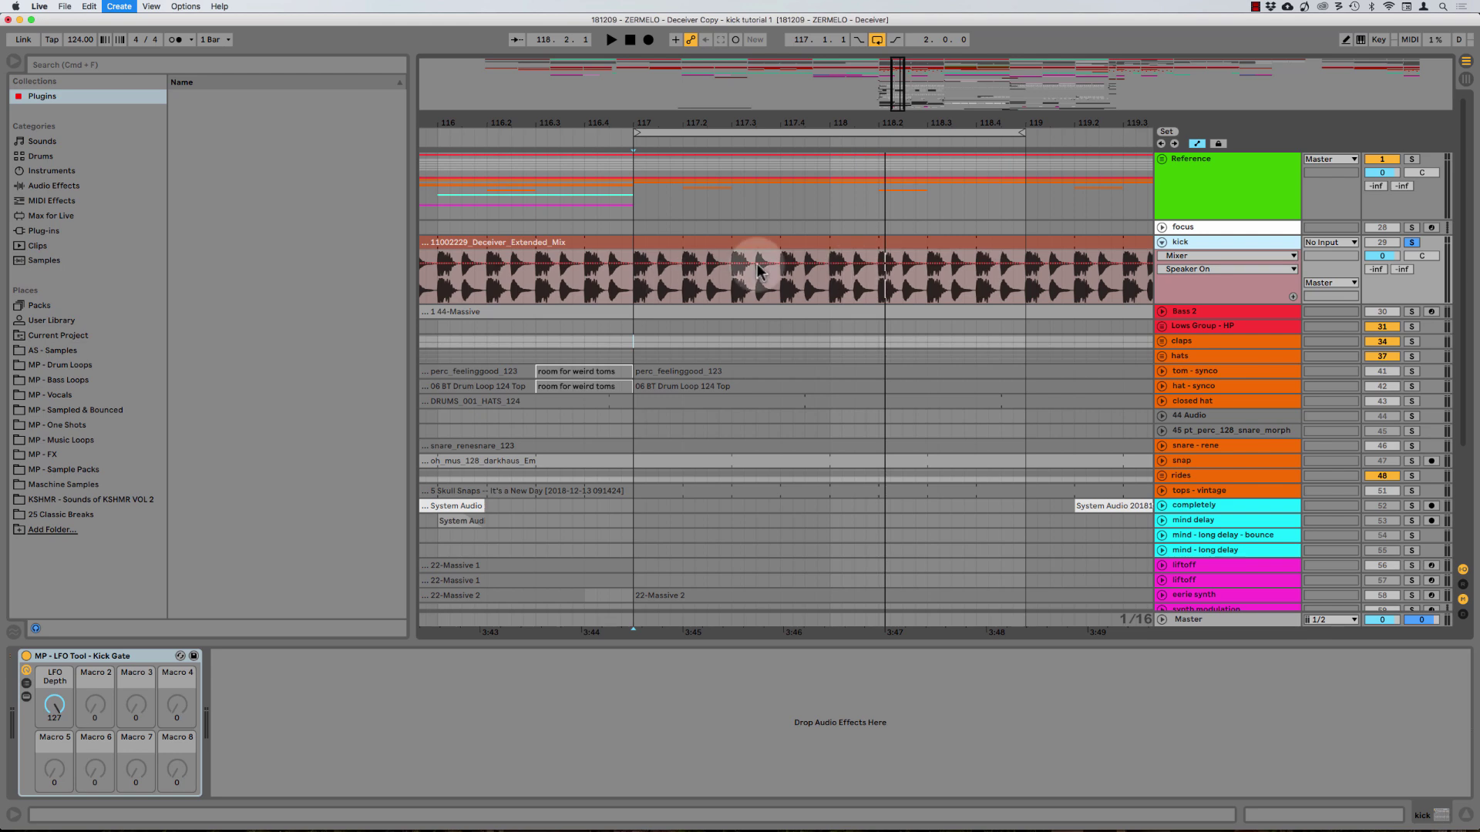
{"action": "left_click_drag", "start_coordinate": [730, 292], "coordinate": [1224, 311]}
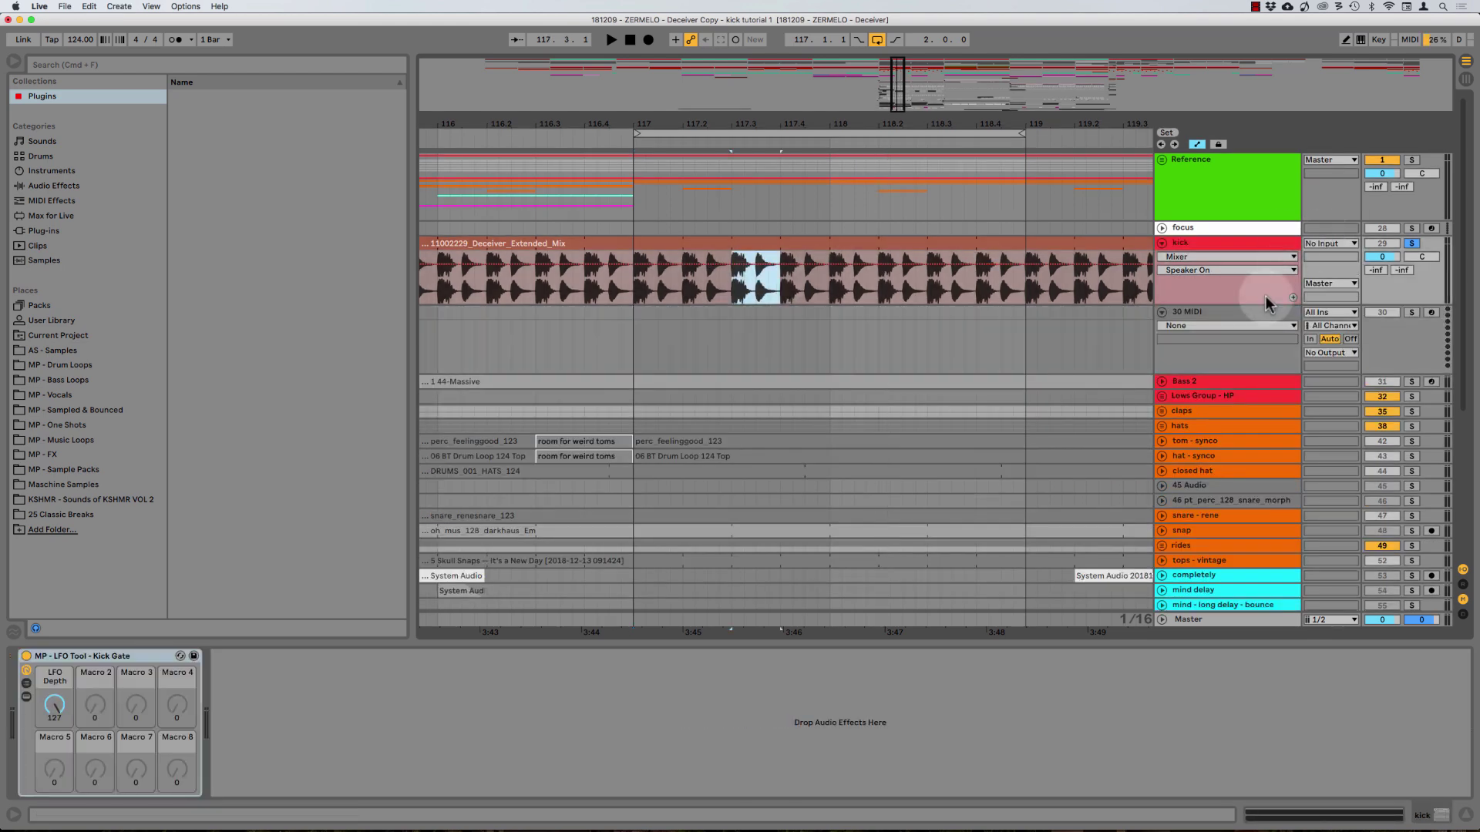
{"action": "right_click", "coordinate": [162, 656]}
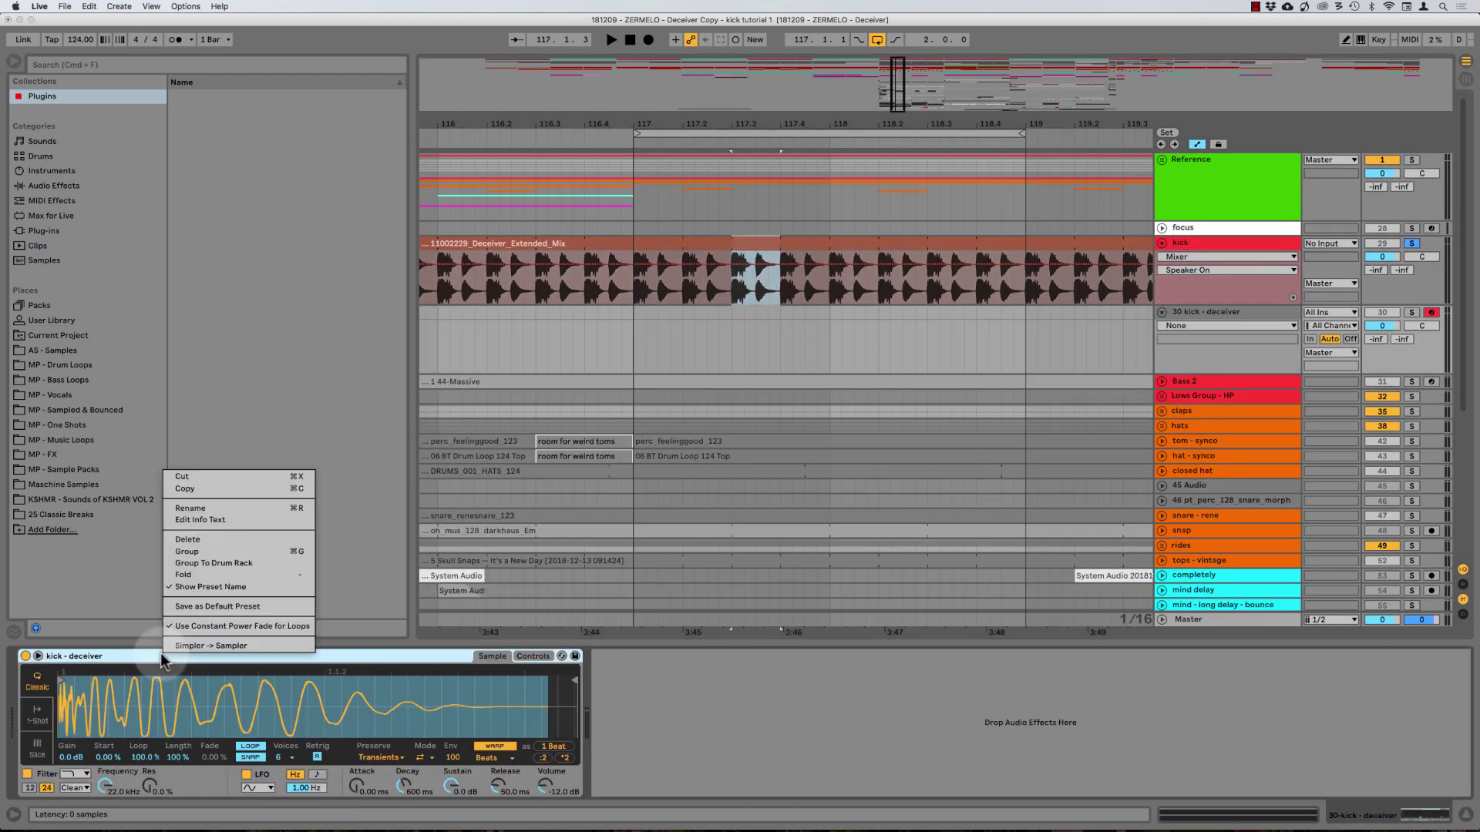
{"action": "left_click", "coordinate": [205, 549]}
Duplicate the kick - deceiver chain and mark a one-beat range in the rack's lane
{"action": "left_click", "coordinate": [26, 686]}
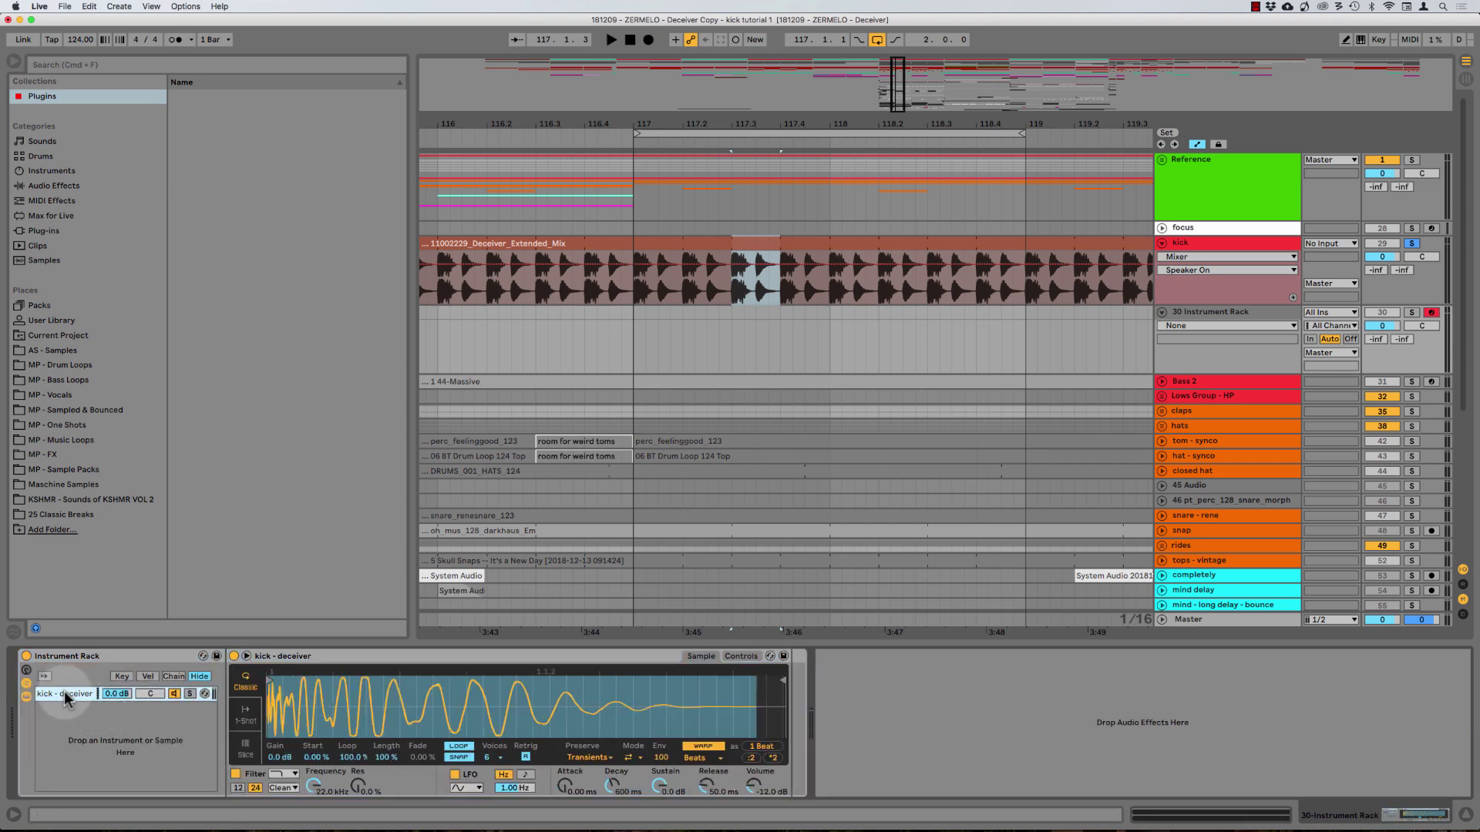
{"action": "key", "text": "super+d"}
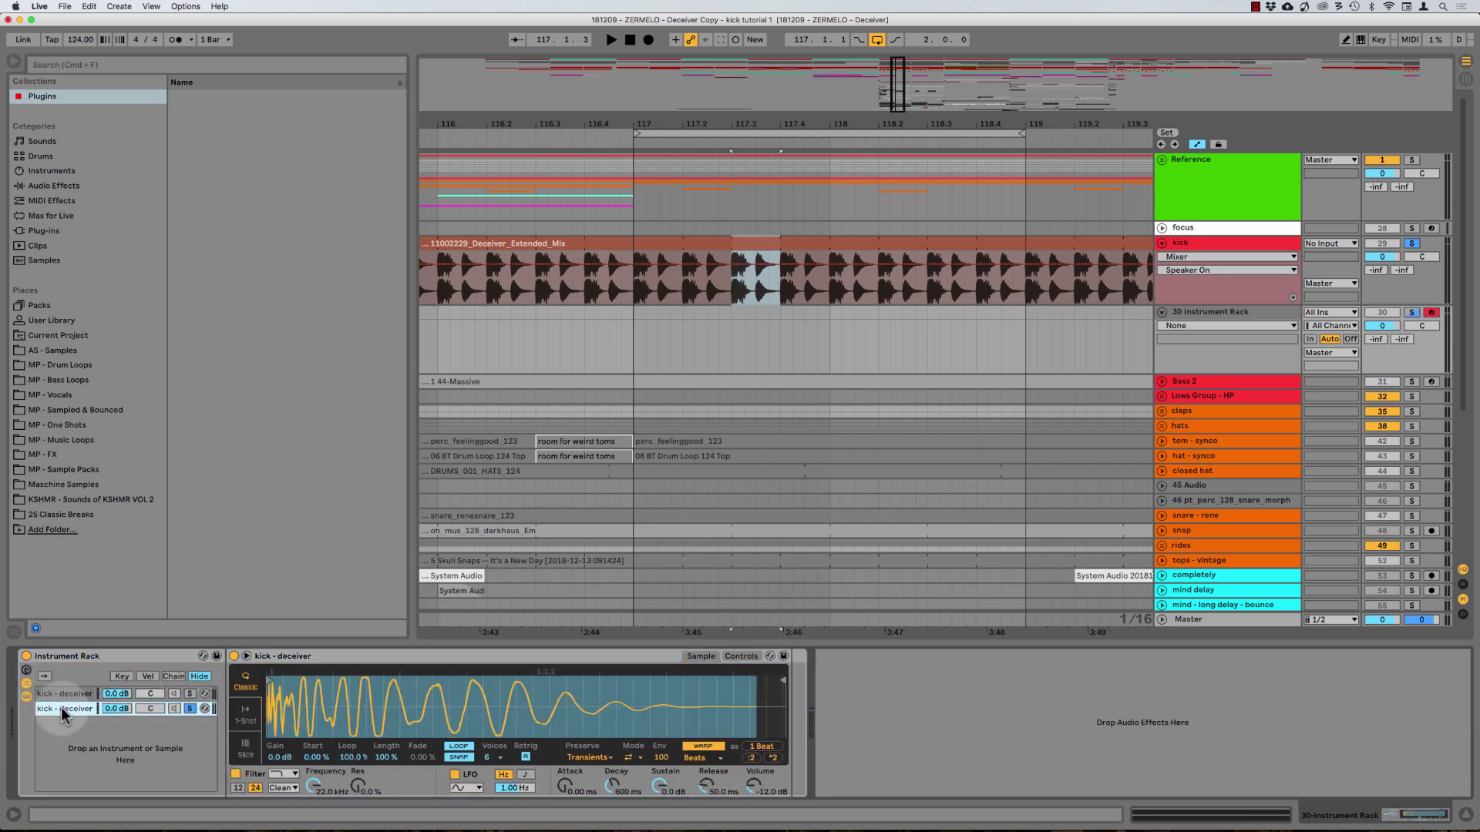
{"action": "left_click", "coordinate": [246, 688]}
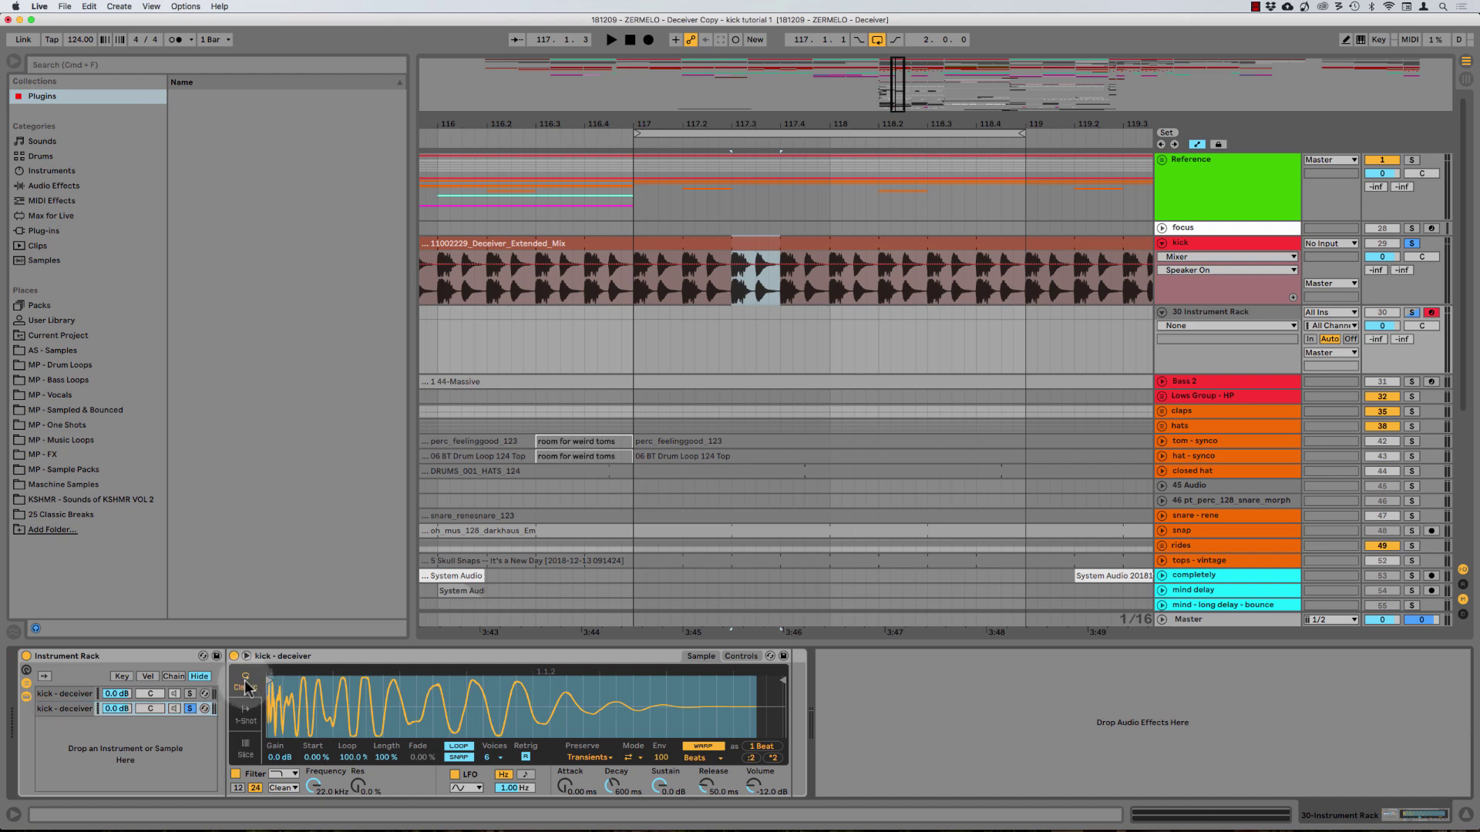
{"action": "left_click", "coordinate": [64, 708]}
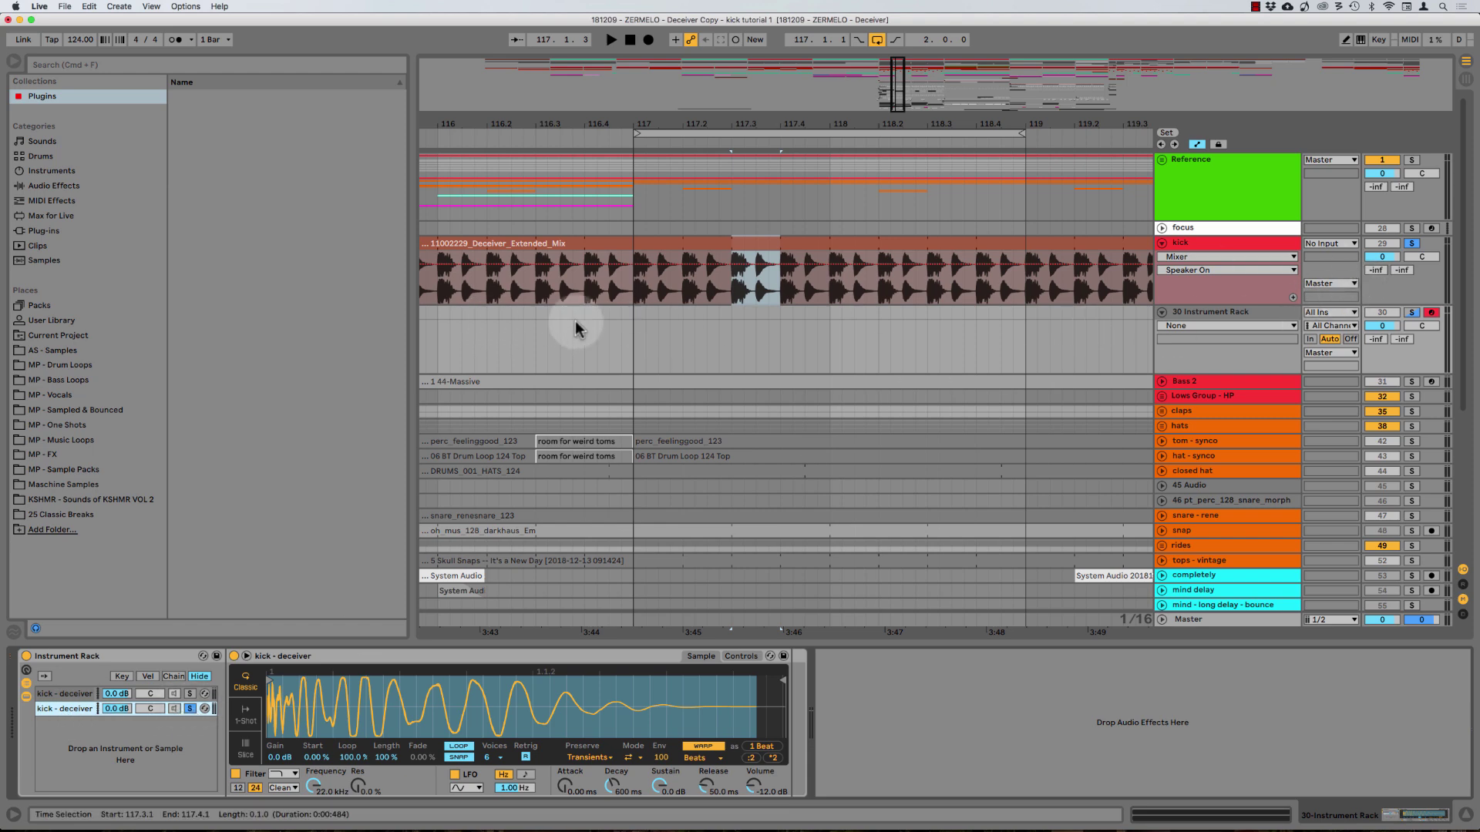
{"action": "left_click_drag", "start_coordinate": [625, 322], "coordinate": [682, 308]}
Insert and then undo an empty MIDI clip, and solo the second kick - deceiver chain
{"action": "key", "text": "super+shift+m"}
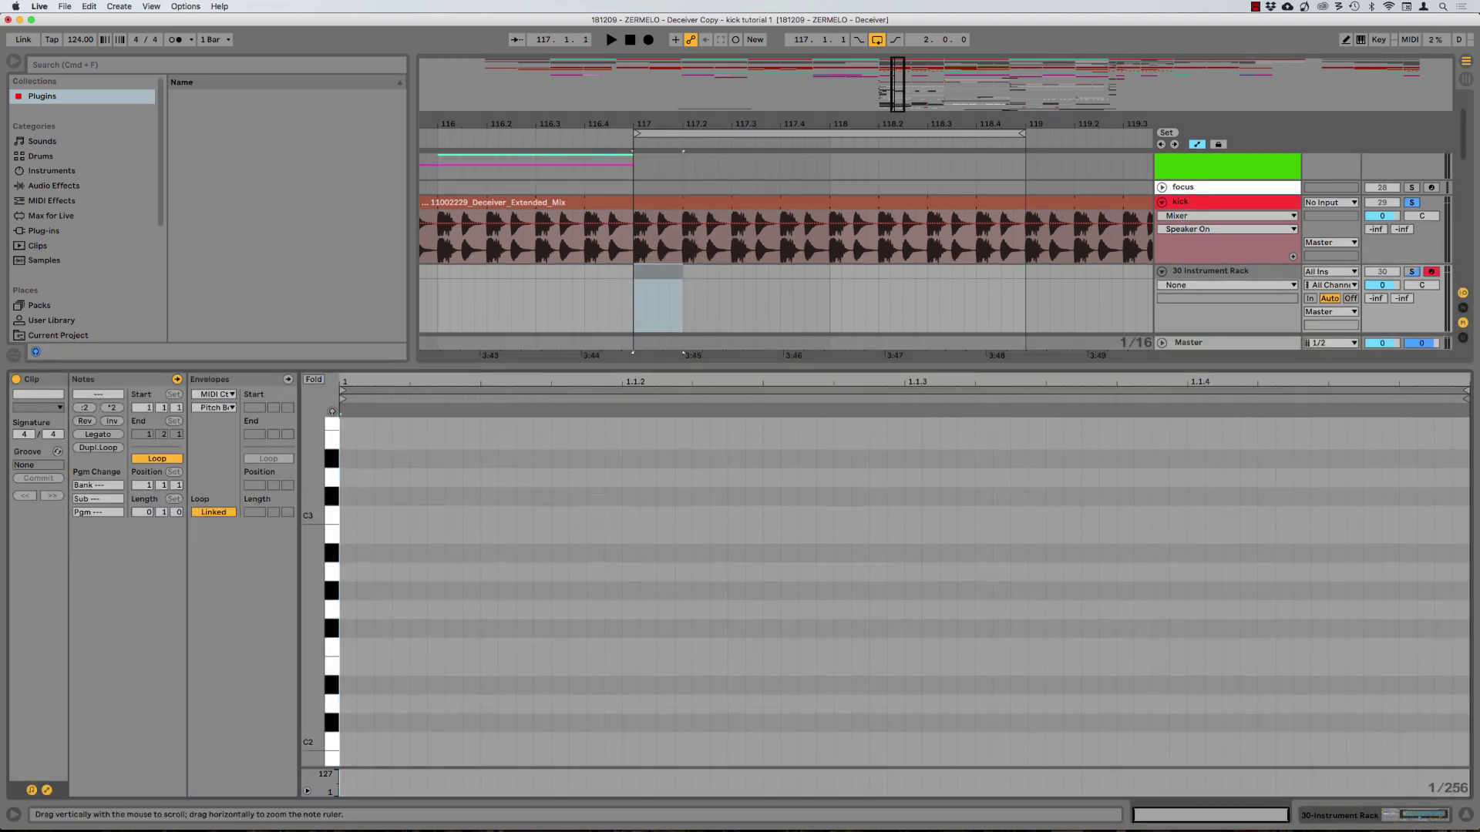
{"action": "right_click", "coordinate": [370, 490]}
{"action": "key", "text": "Escape"}
{"action": "key", "text": "super+z"}
{"action": "left_click", "coordinate": [65, 708]}
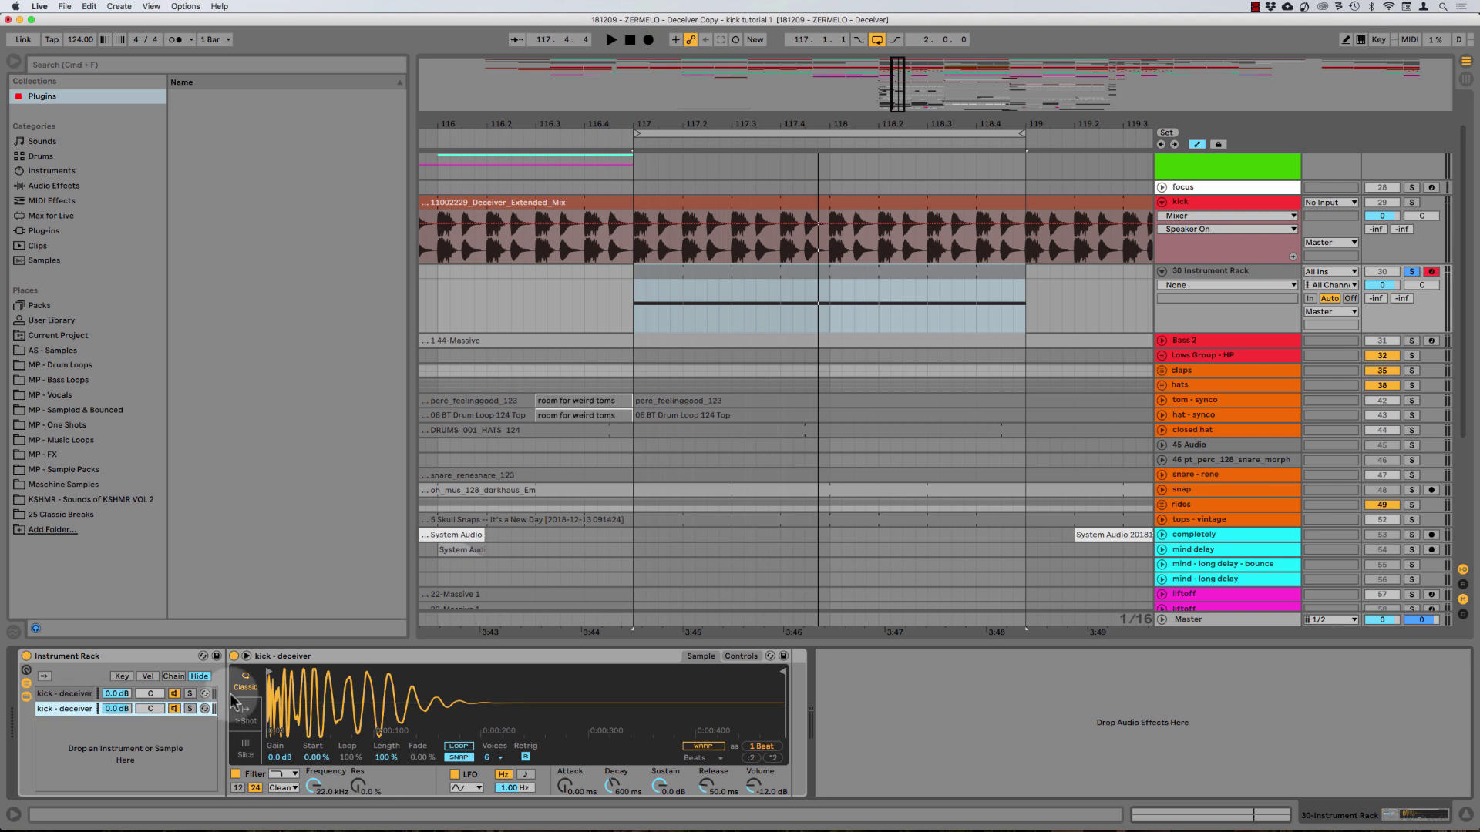
{"action": "left_click", "coordinate": [190, 709]}
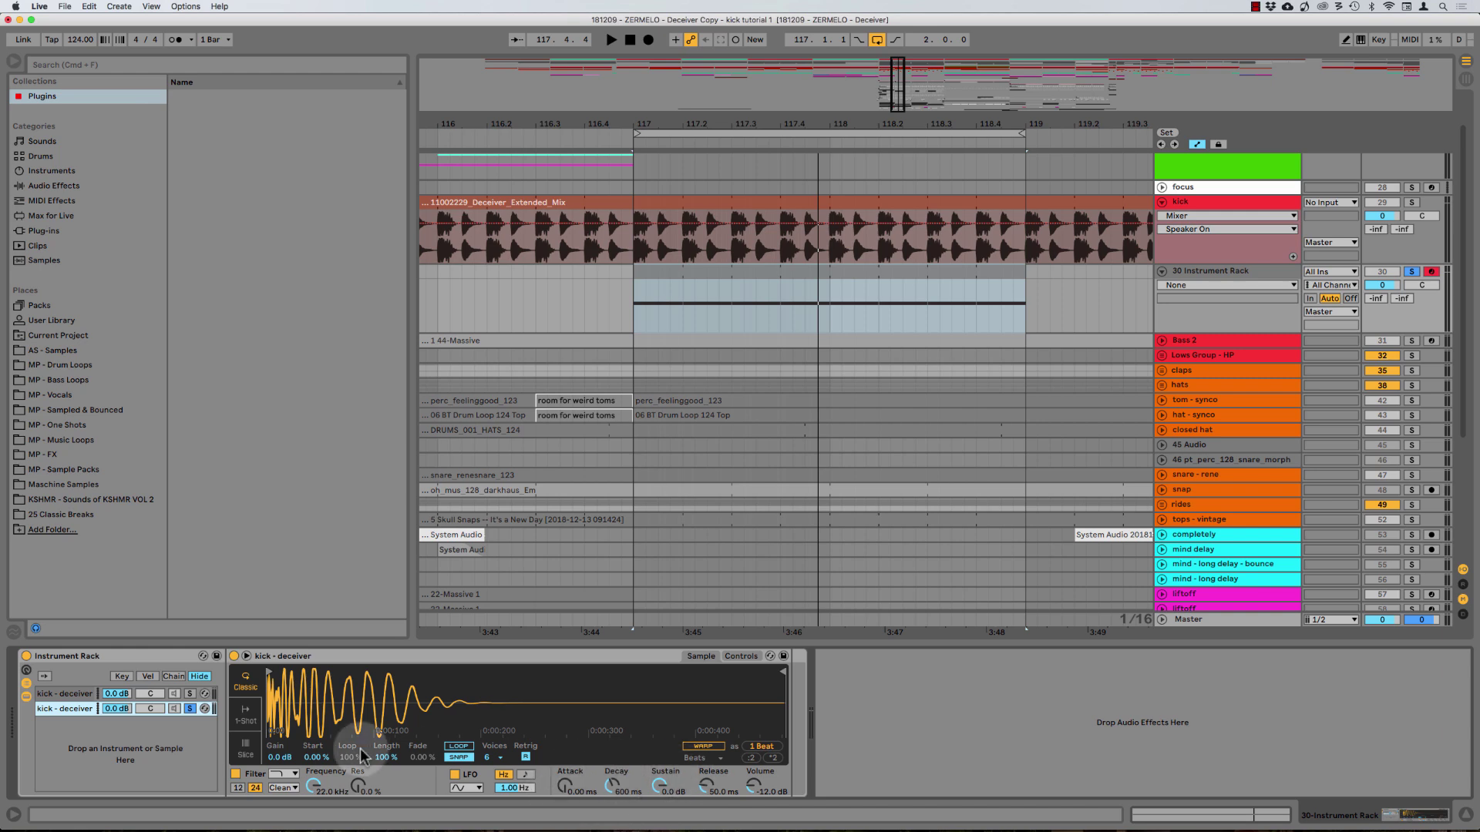
Set the Simpler envelope's sustain to -inf dB and trim its decay to 158 ms
{"action": "left_click", "coordinate": [741, 657]}
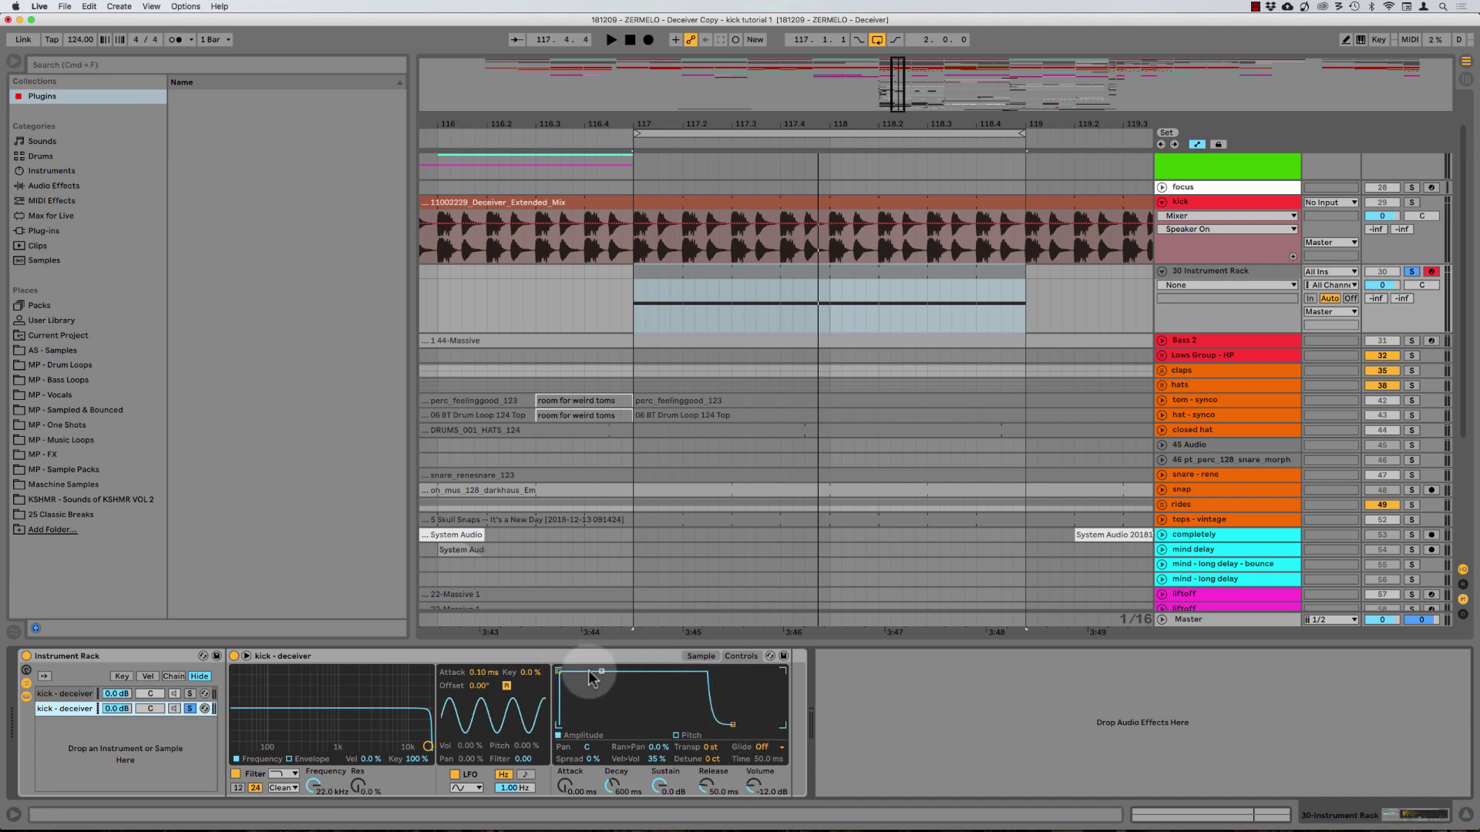
{"action": "left_click_drag", "start_coordinate": [604, 673], "coordinate": [636, 697]}
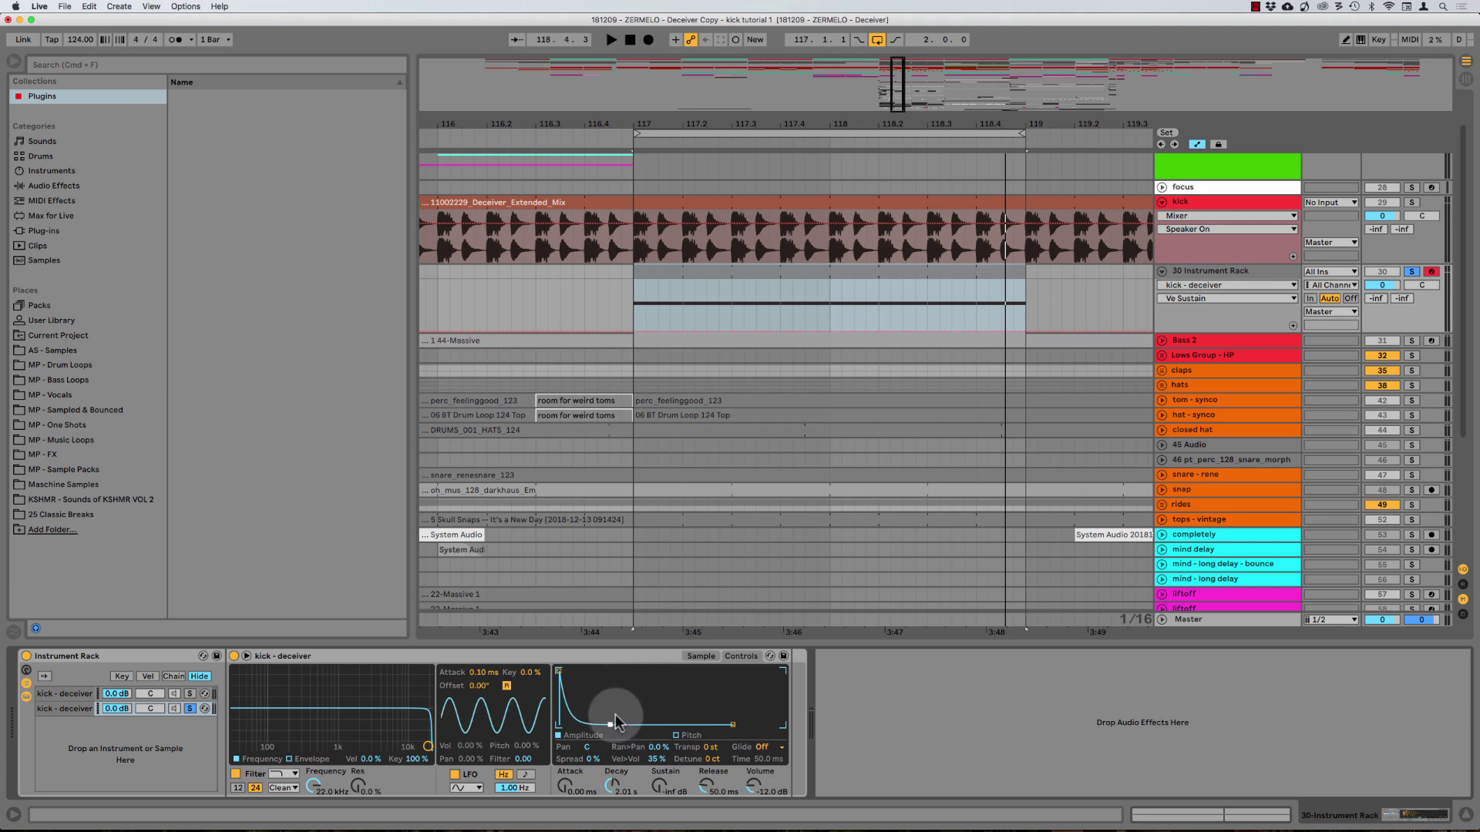
{"action": "left_click_drag", "start_coordinate": [607, 725], "coordinate": [605, 725]}
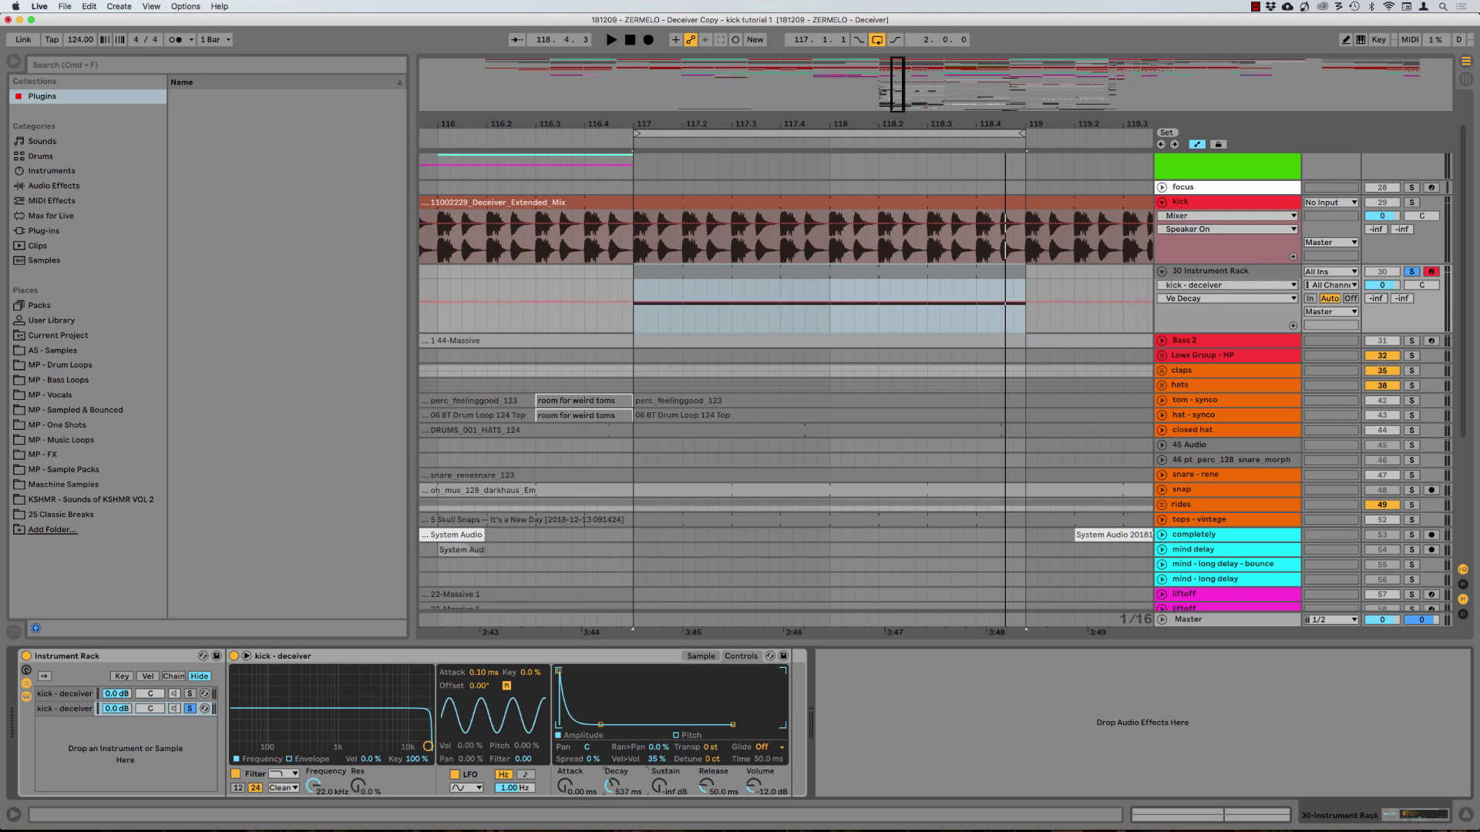
{"action": "left_click_drag", "start_coordinate": [613, 786], "coordinate": [612, 805]}
{"action": "key", "text": "space"}
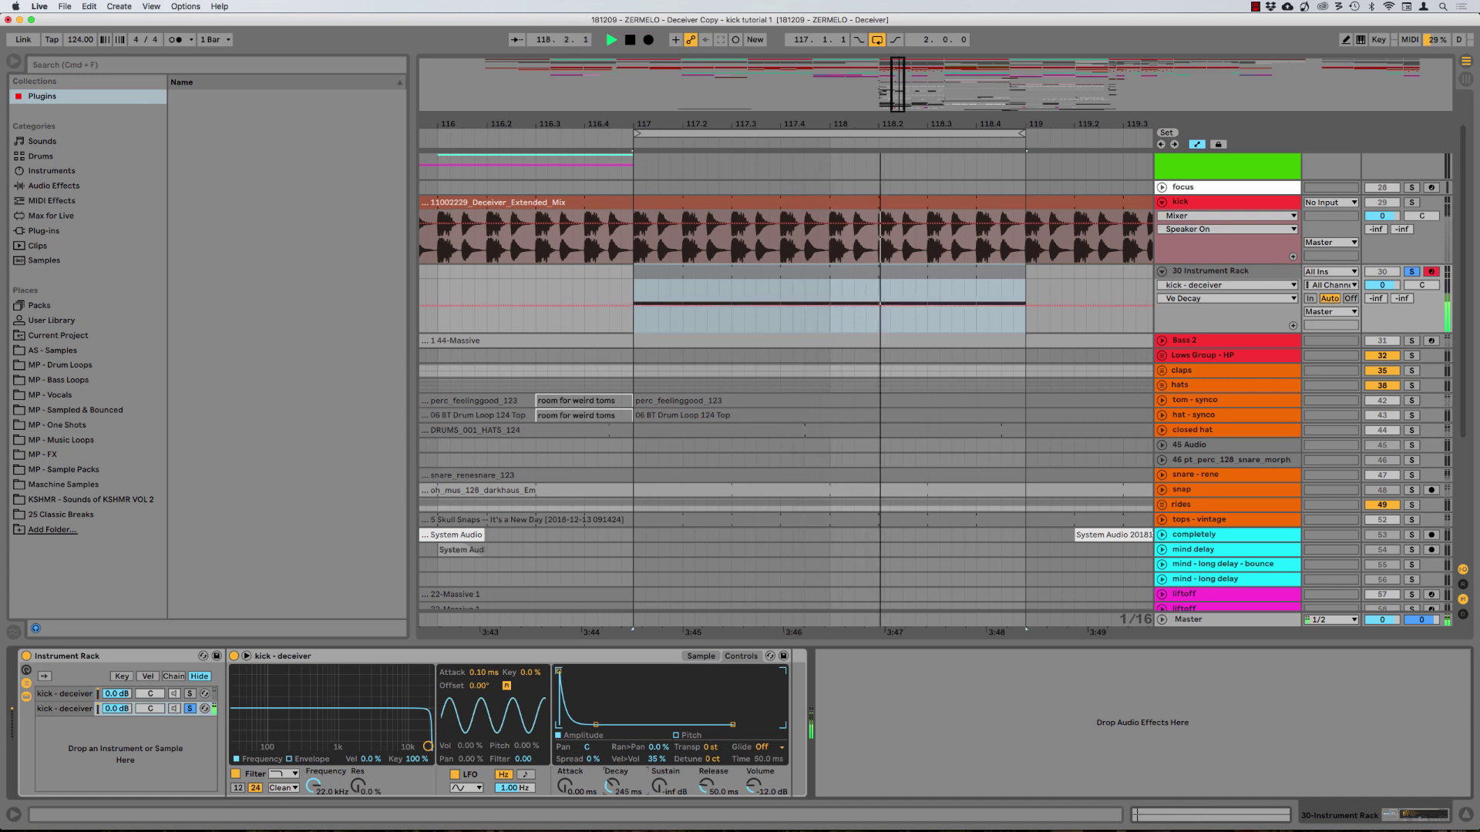
{"action": "left_click_drag", "start_coordinate": [610, 784], "coordinate": [611, 794]}
Reopen the Master's LFOTool and rename the rack's chains to kick and transient
{"action": "key", "text": "space"}
{"action": "left_click", "coordinate": [1200, 624]}
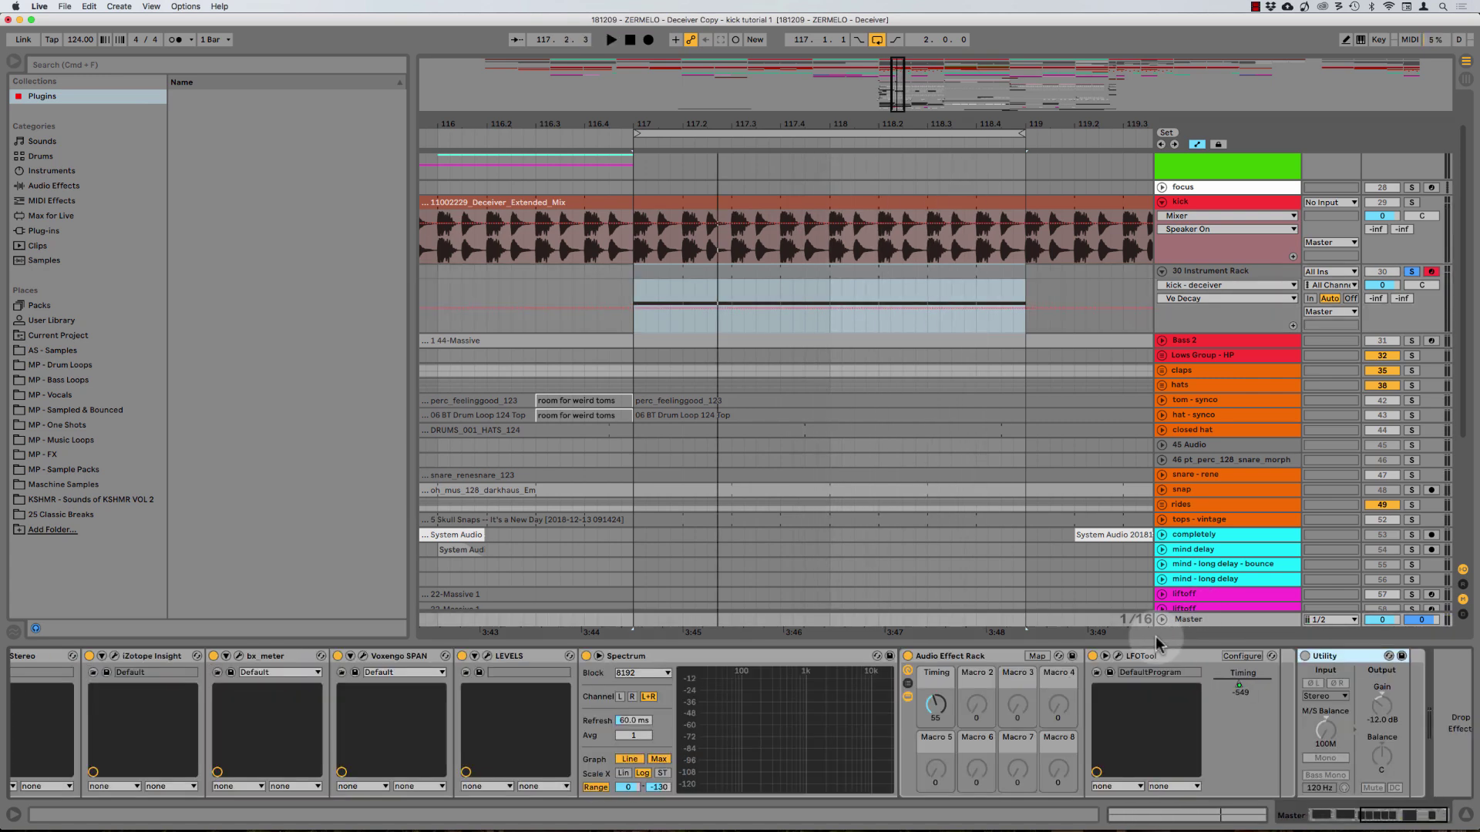
{"action": "left_click", "coordinate": [1117, 654]}
{"action": "key", "text": "space"}
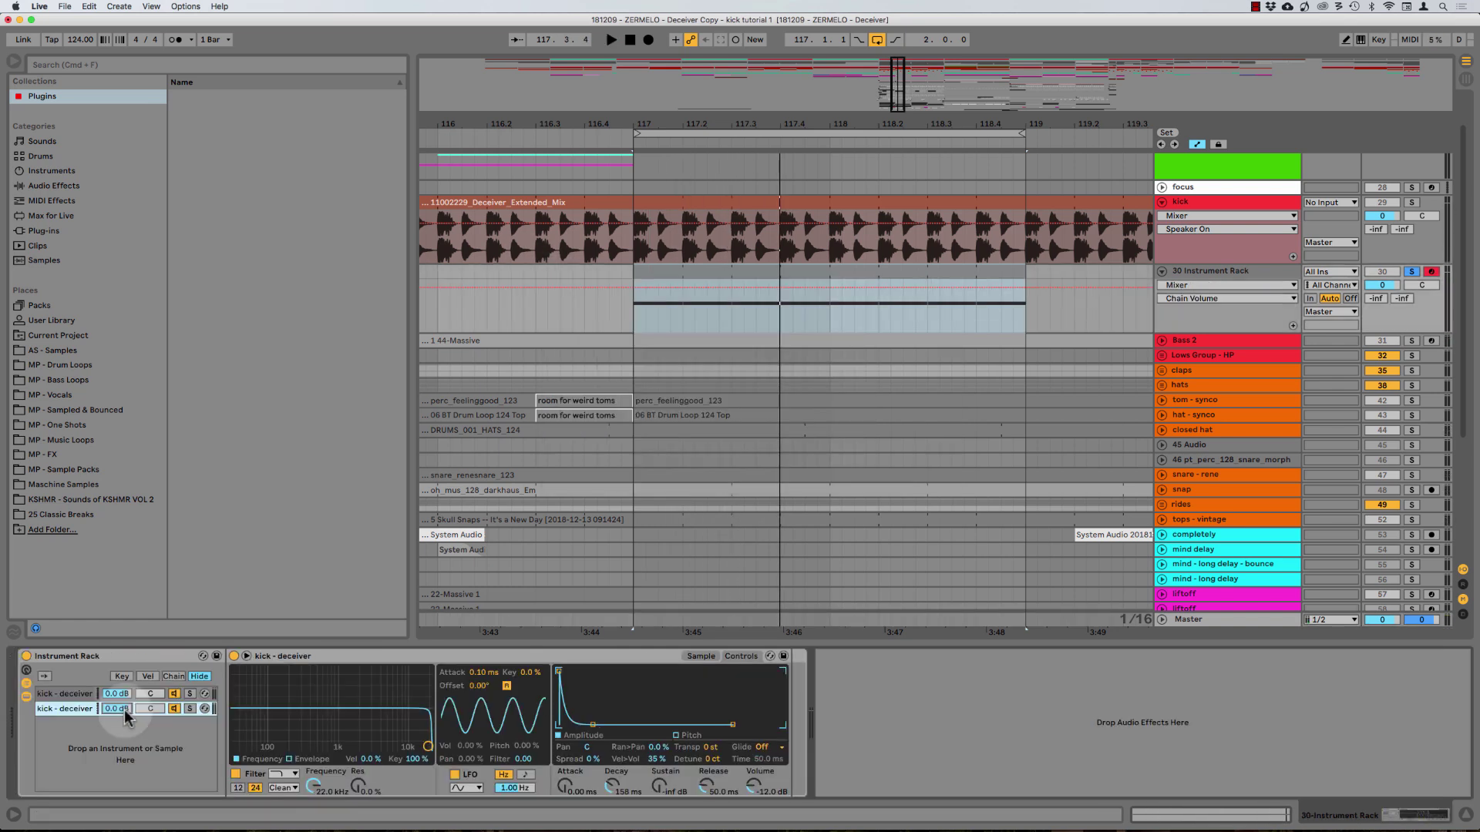
{"action": "left_click", "coordinate": [68, 716]}
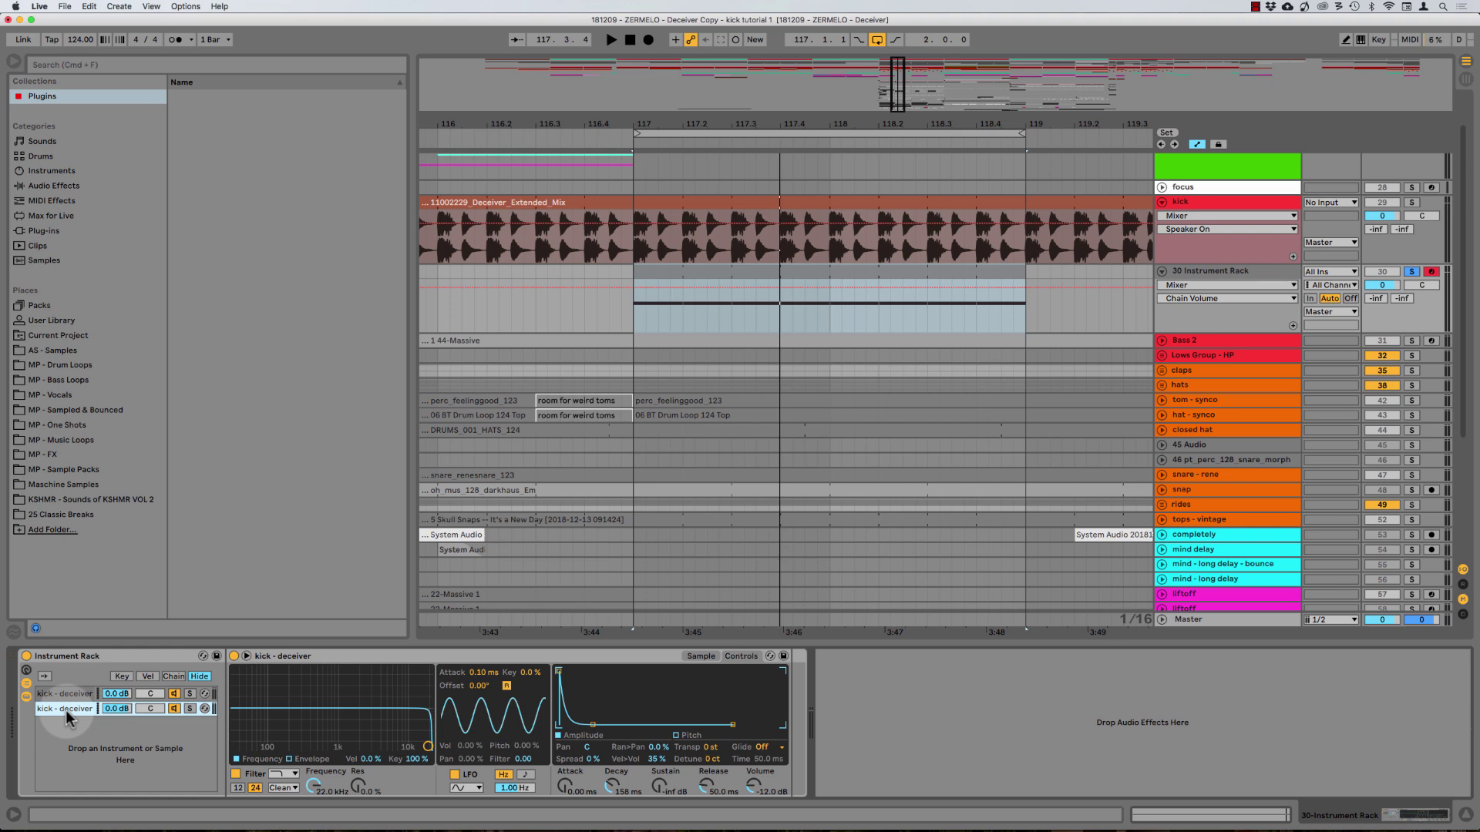
{"action": "left_click", "coordinate": [59, 693]}
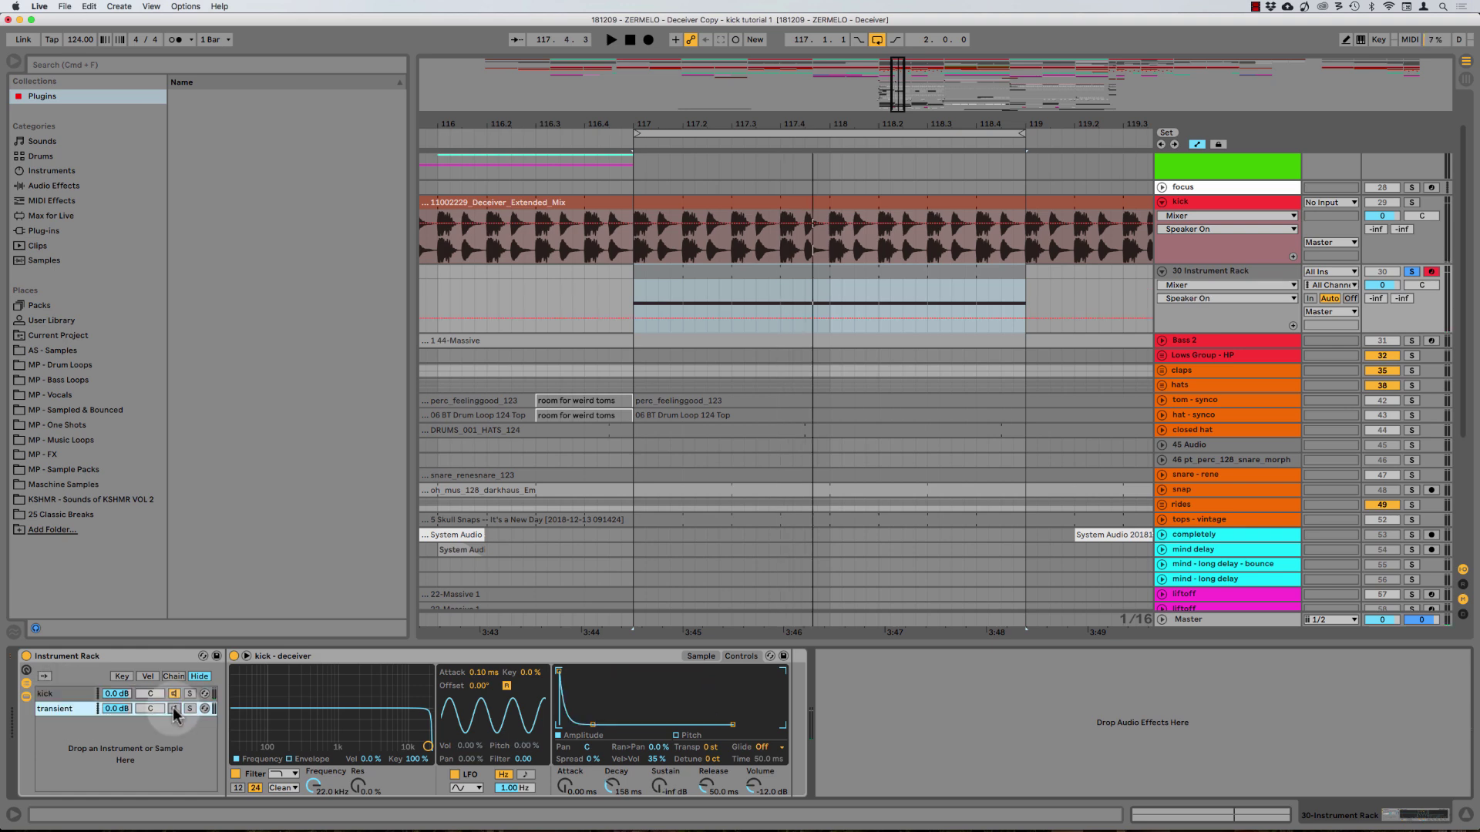
Lower the transient chain to about -14 dB, reset it to 0 dB, and audition the kick
{"action": "left_click", "coordinate": [71, 720]}
{"action": "left_click", "coordinate": [111, 713]}
{"action": "left_click_drag", "start_coordinate": [113, 710], "coordinate": [112, 756]}
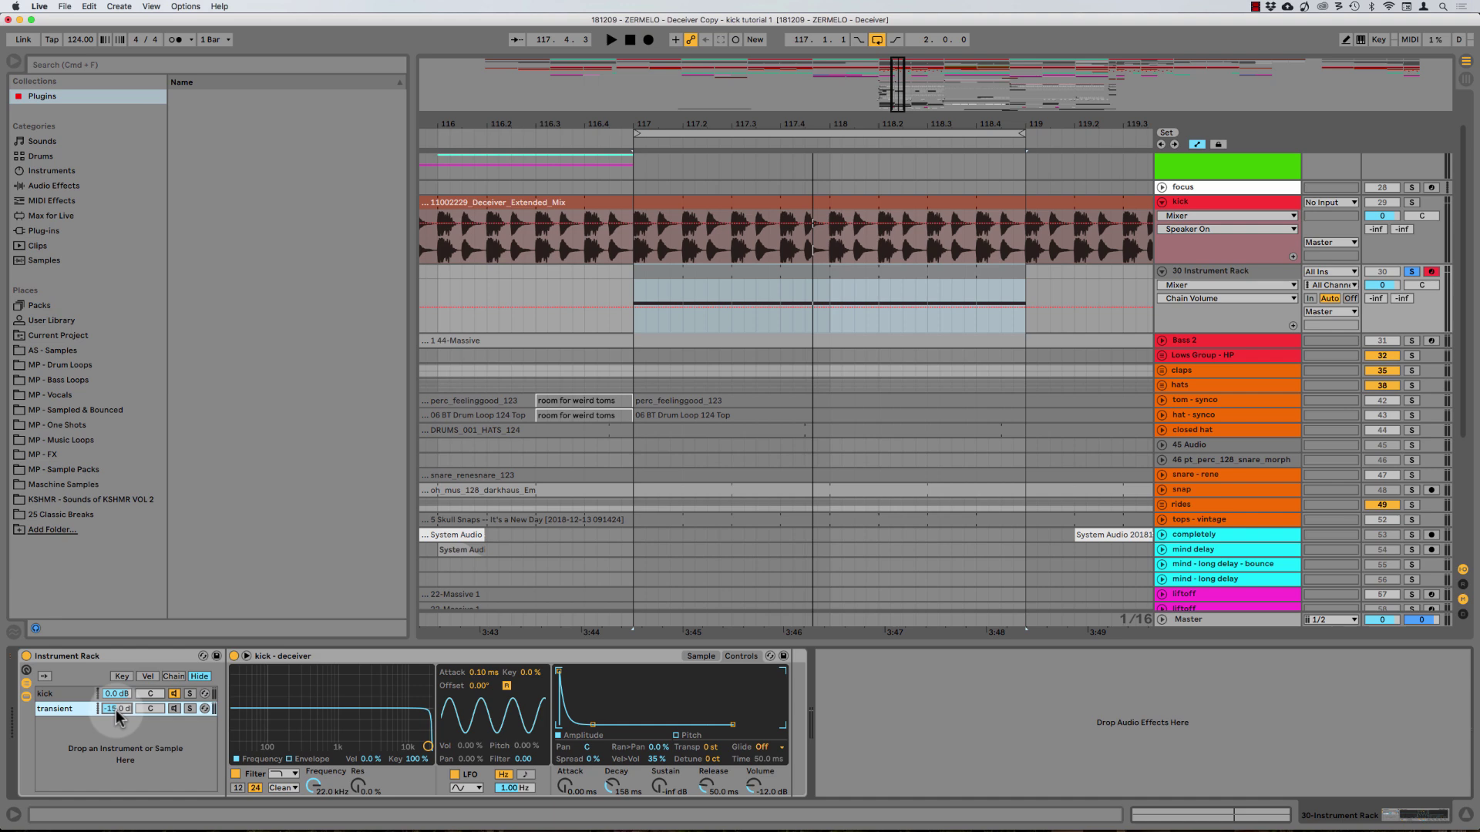
{"action": "key", "text": "Delete"}
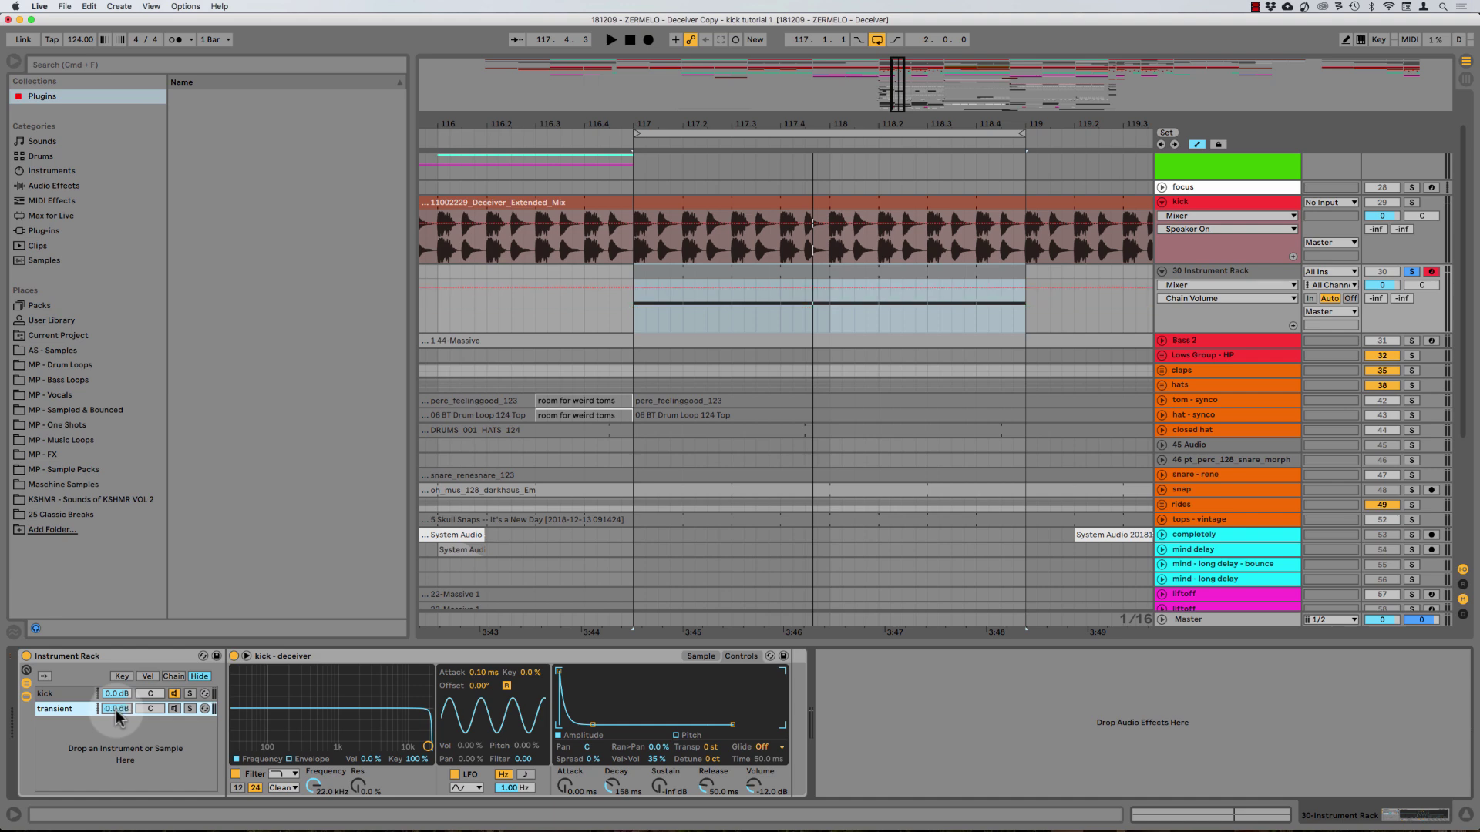
{"action": "left_click", "coordinate": [103, 710]}
{"action": "left_click", "coordinate": [86, 690]}
{"action": "key", "text": "space"}
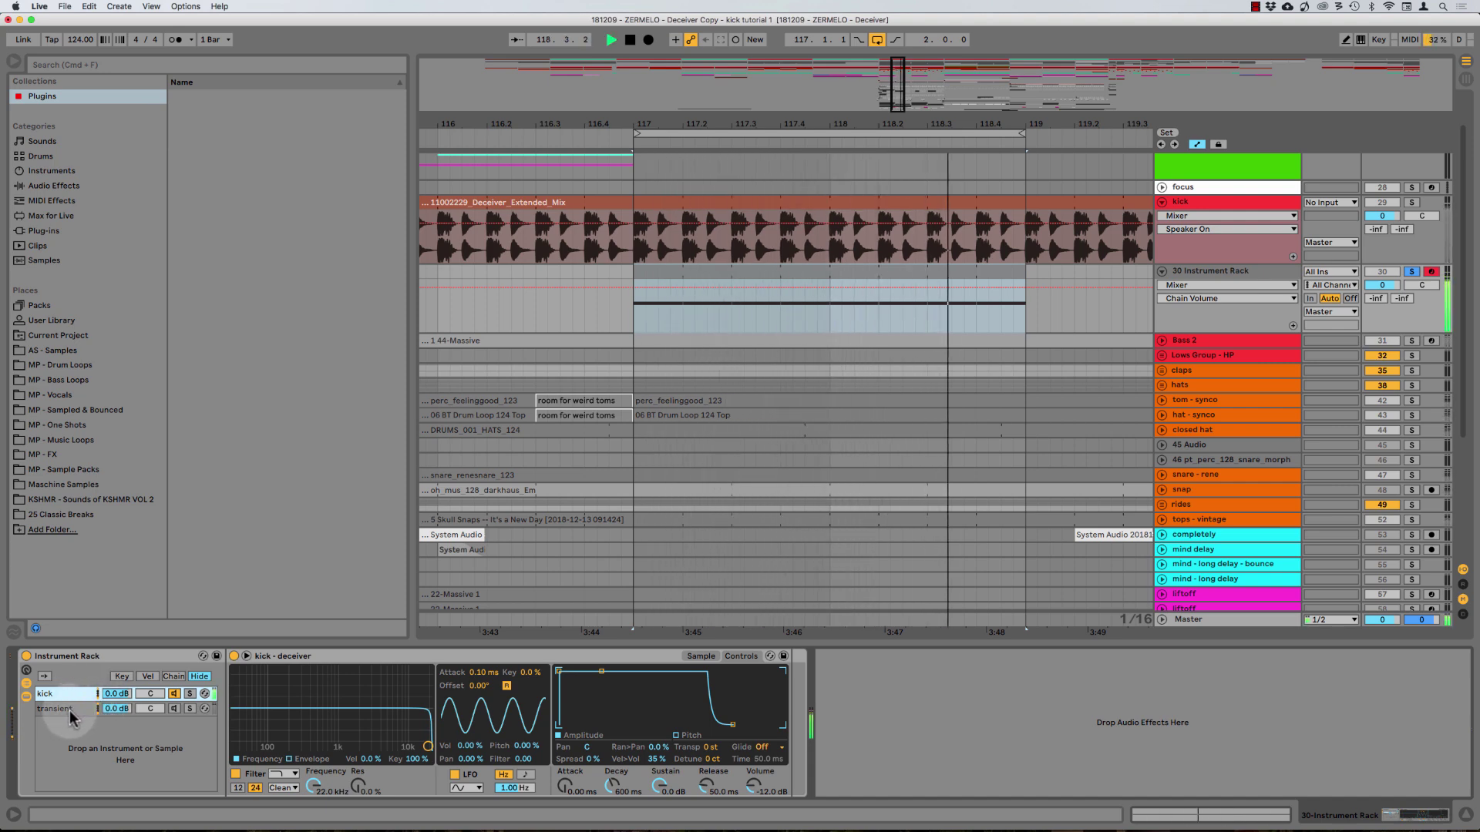
{"action": "key", "text": "space"}
Toggle the transient chain on and off during playback to compare, leaving it on
{"action": "left_click", "coordinate": [155, 708]}
{"action": "left_click", "coordinate": [174, 709]}
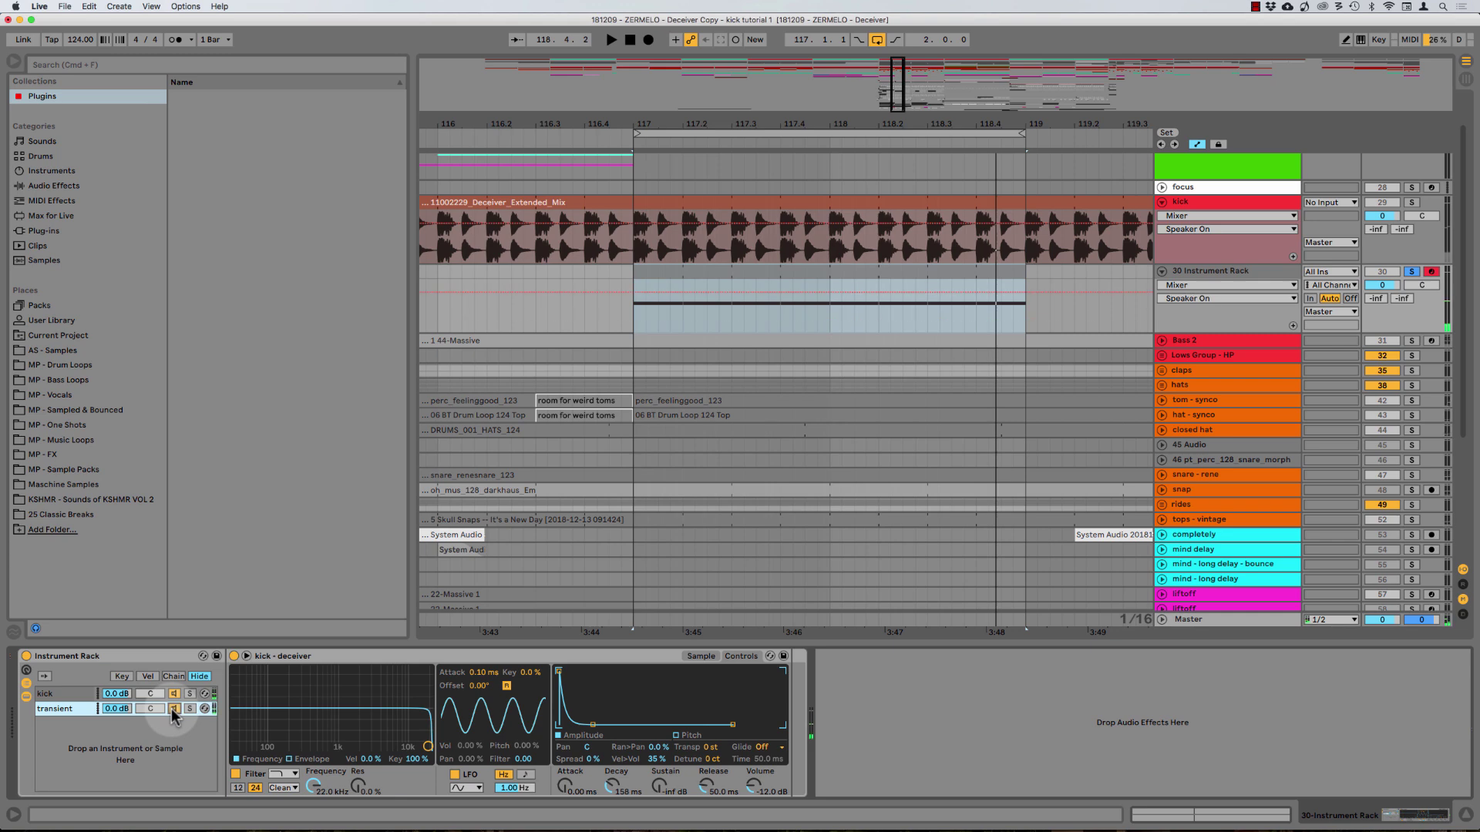
{"action": "key", "text": "space"}
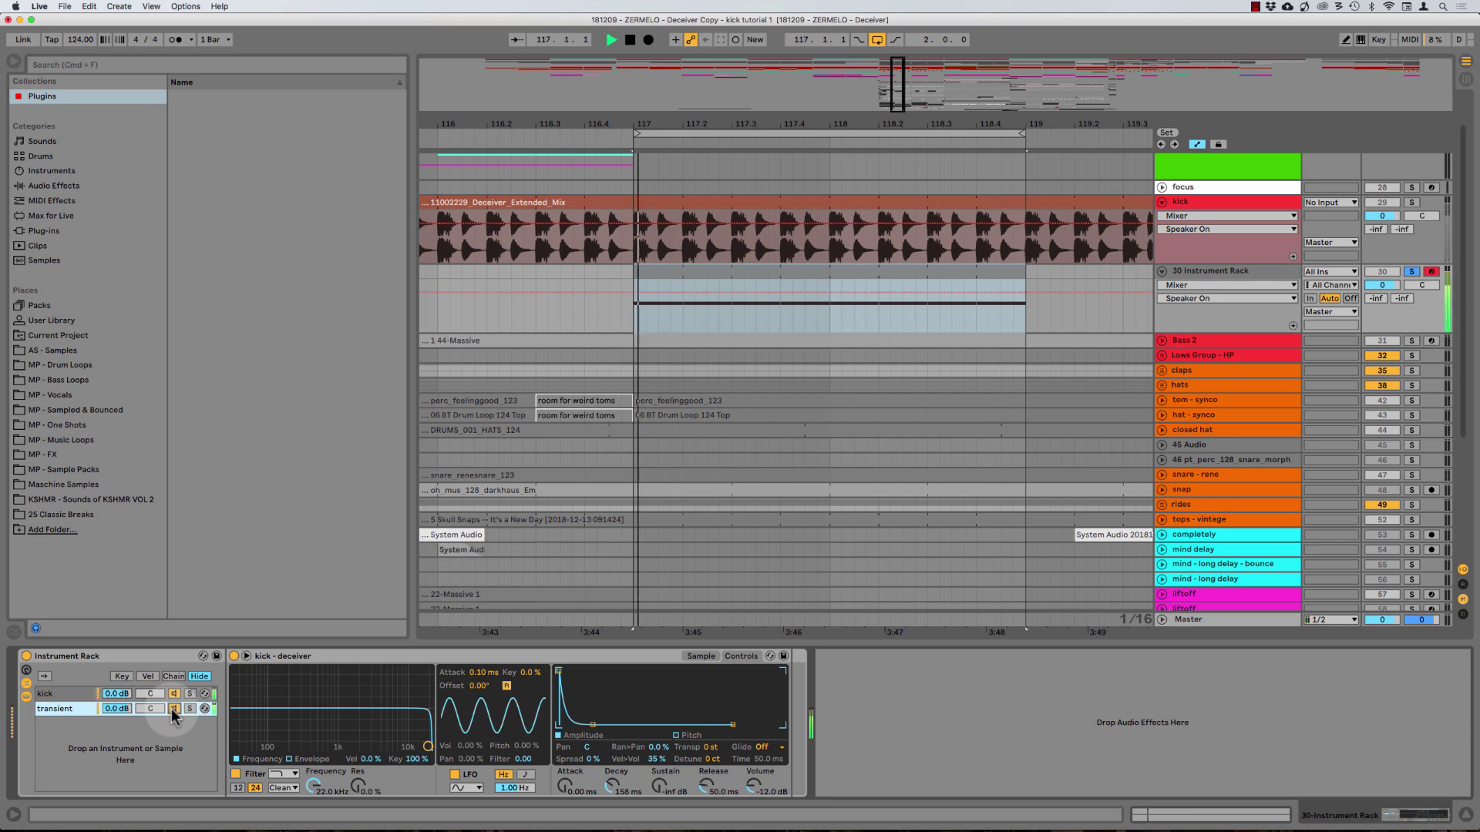
{"action": "left_click", "coordinate": [173, 709]}
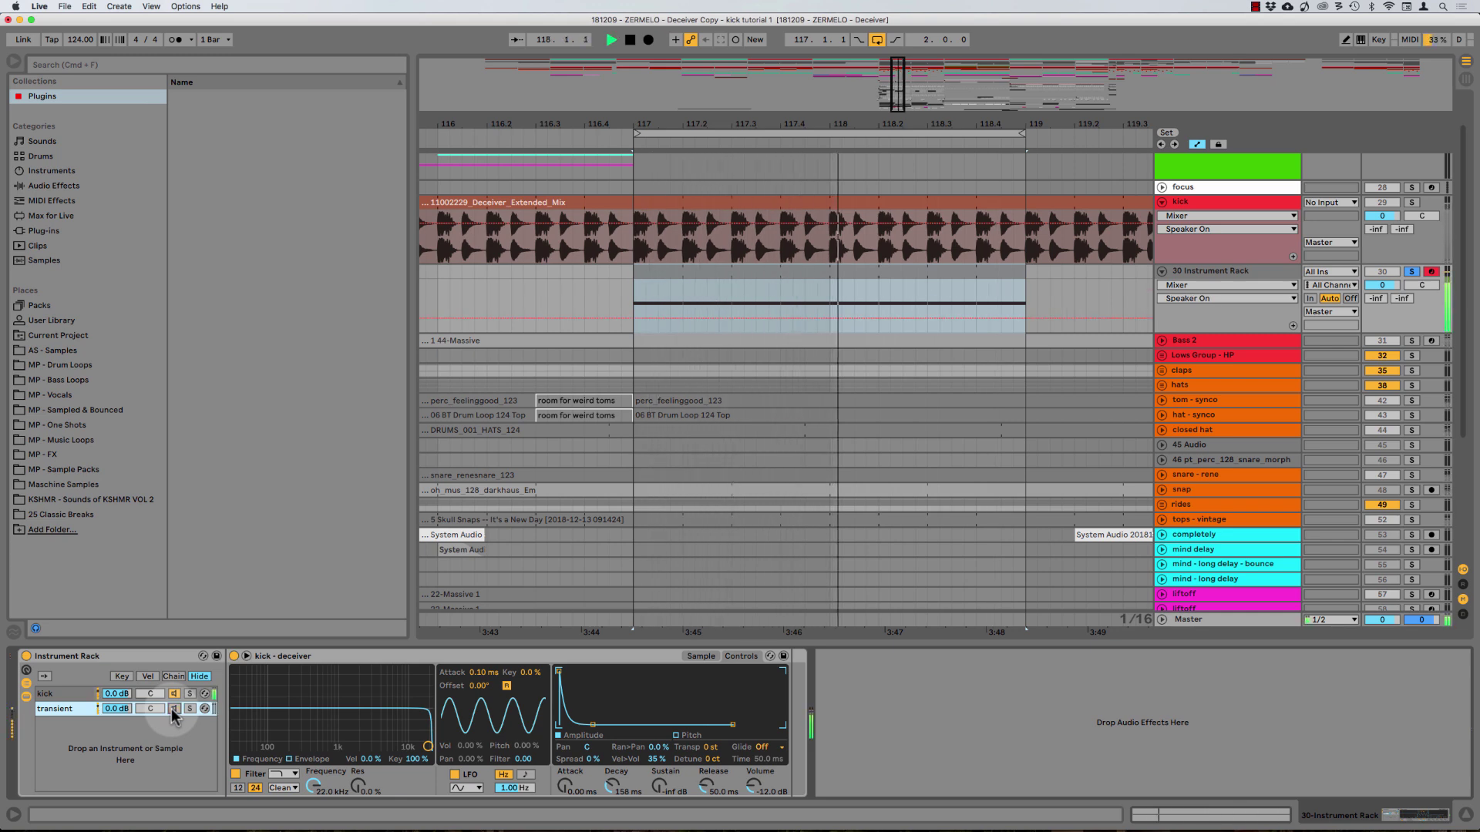
{"action": "left_click", "coordinate": [174, 709]}
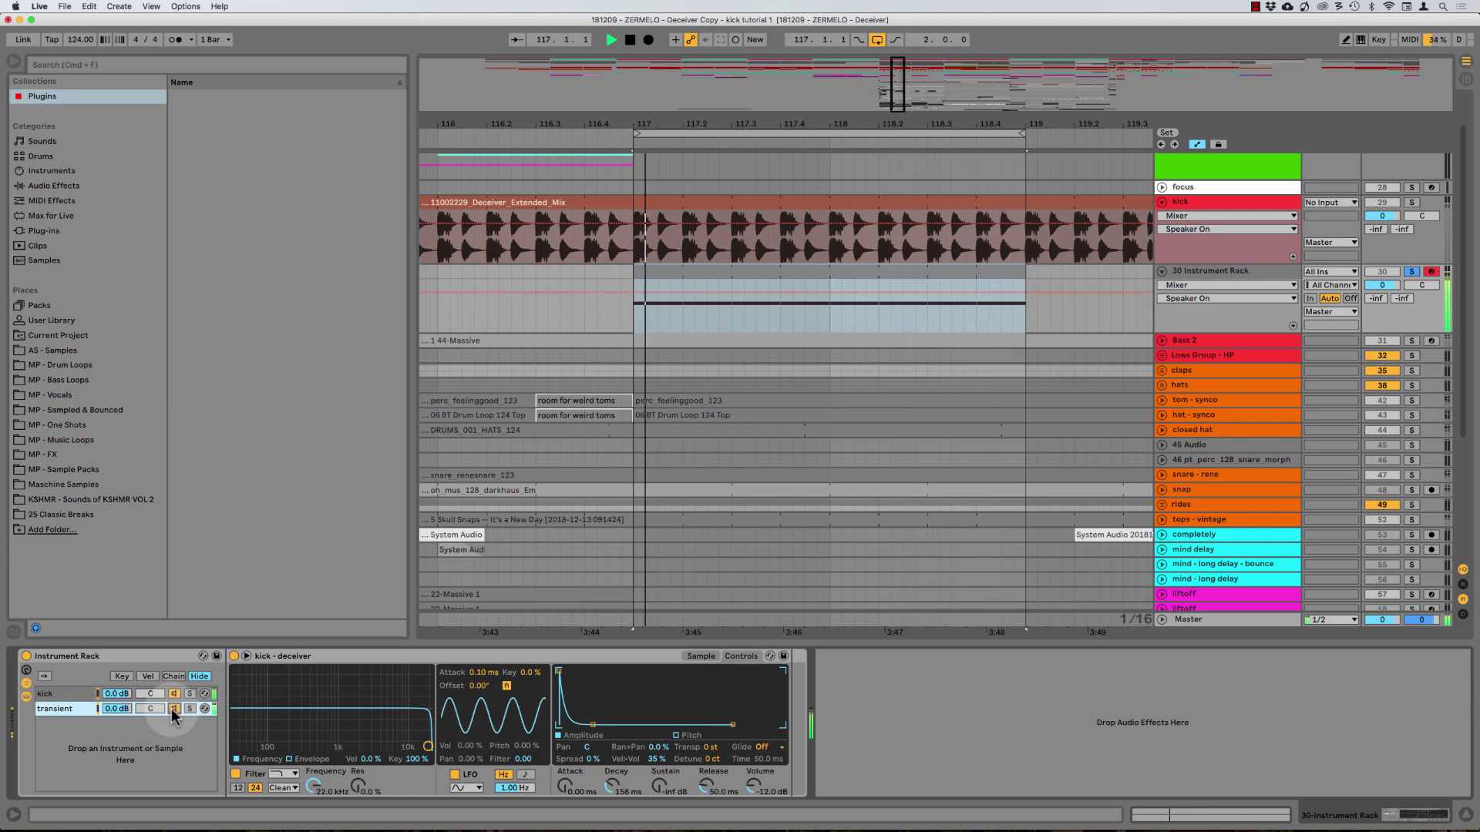
{"action": "left_click", "coordinate": [174, 709]}
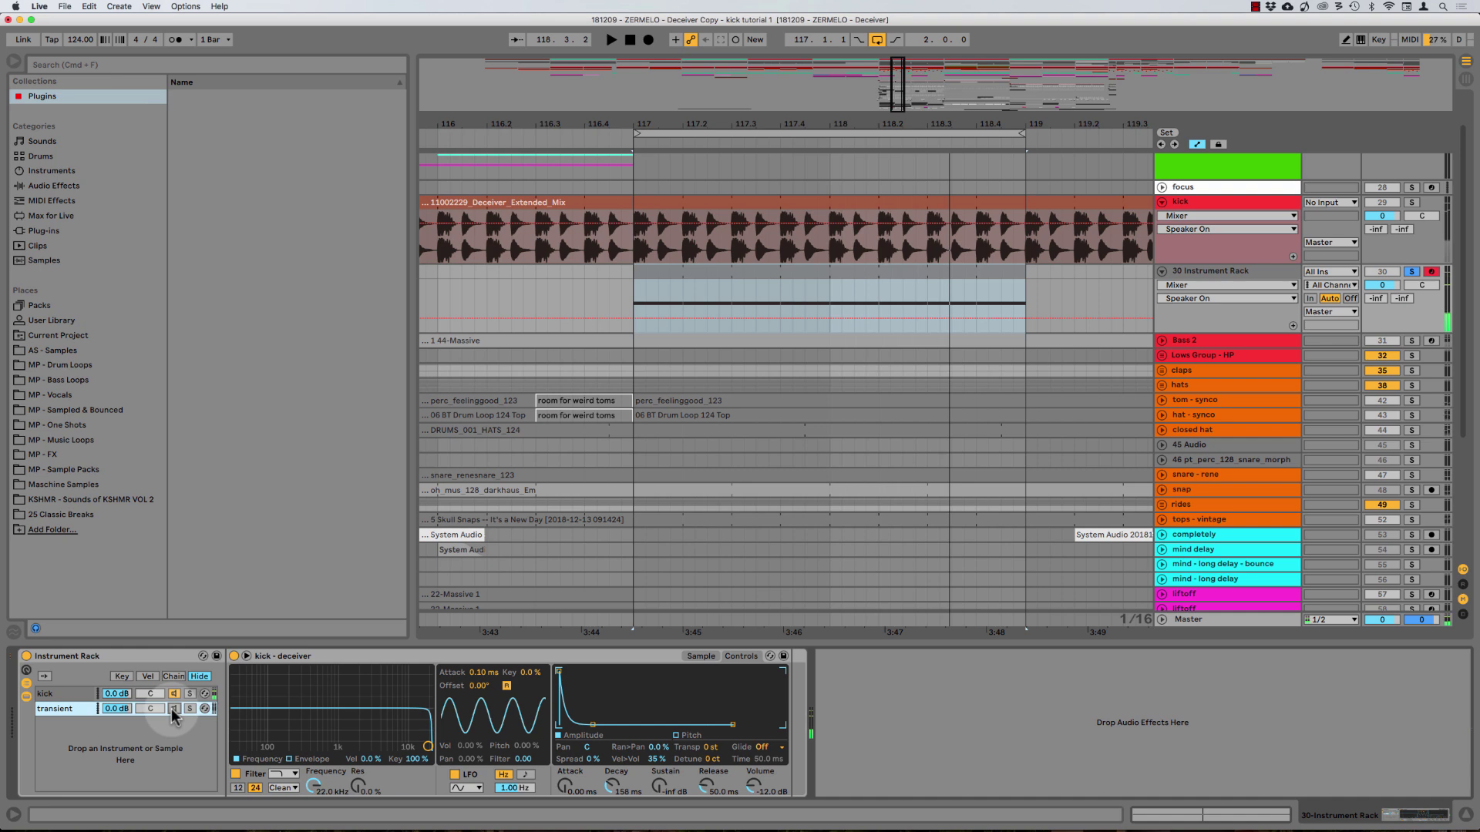
{"action": "left_click", "coordinate": [173, 709]}
{"action": "left_click", "coordinate": [185, 695]}
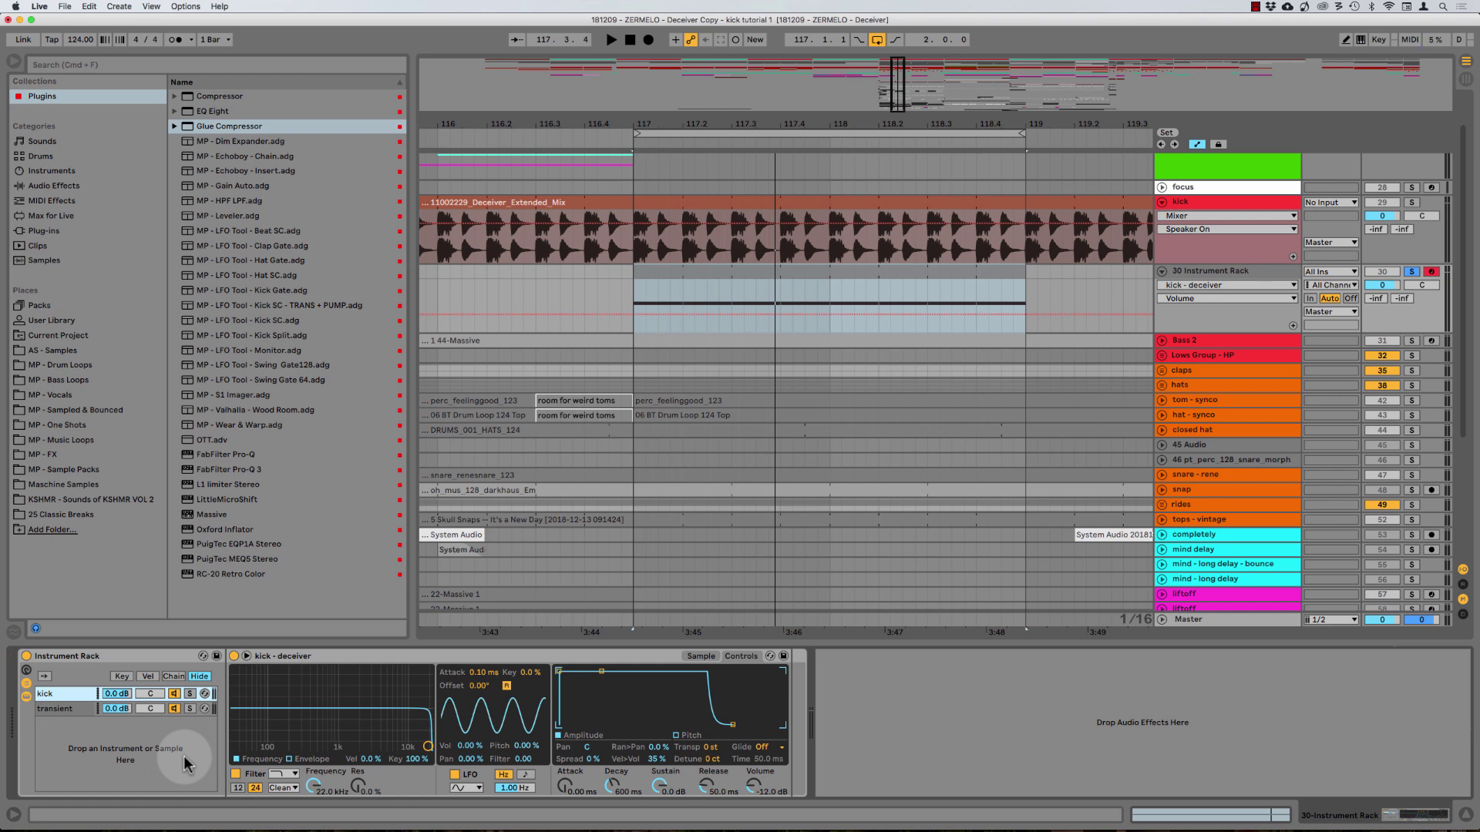
Open the Master's LFOTool window and play with the kick chain soloed to view its waveform
{"action": "left_click", "coordinate": [1193, 620]}
{"action": "left_click", "coordinate": [1119, 656]}
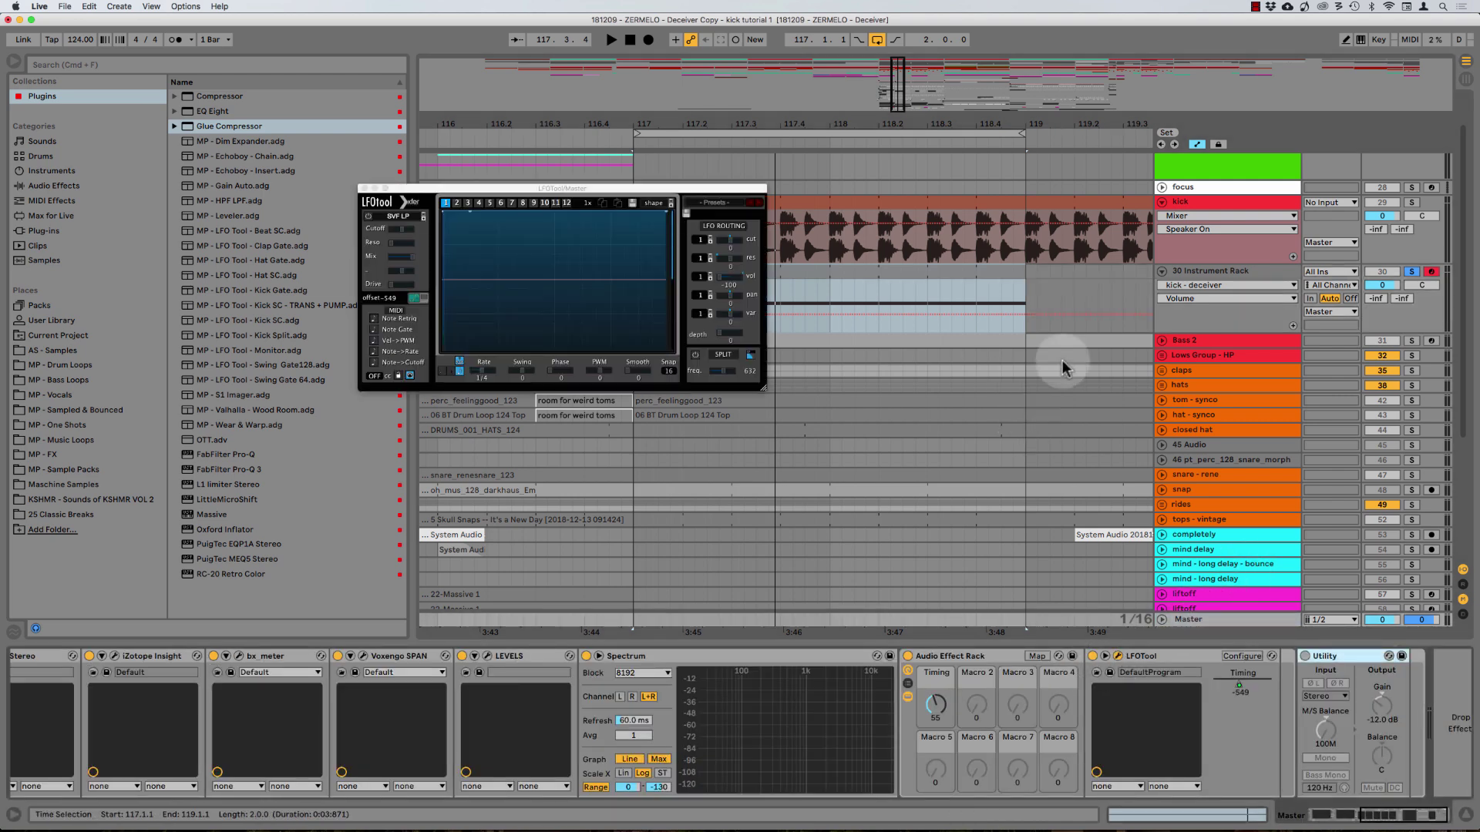
{"action": "left_click", "coordinate": [1233, 274]}
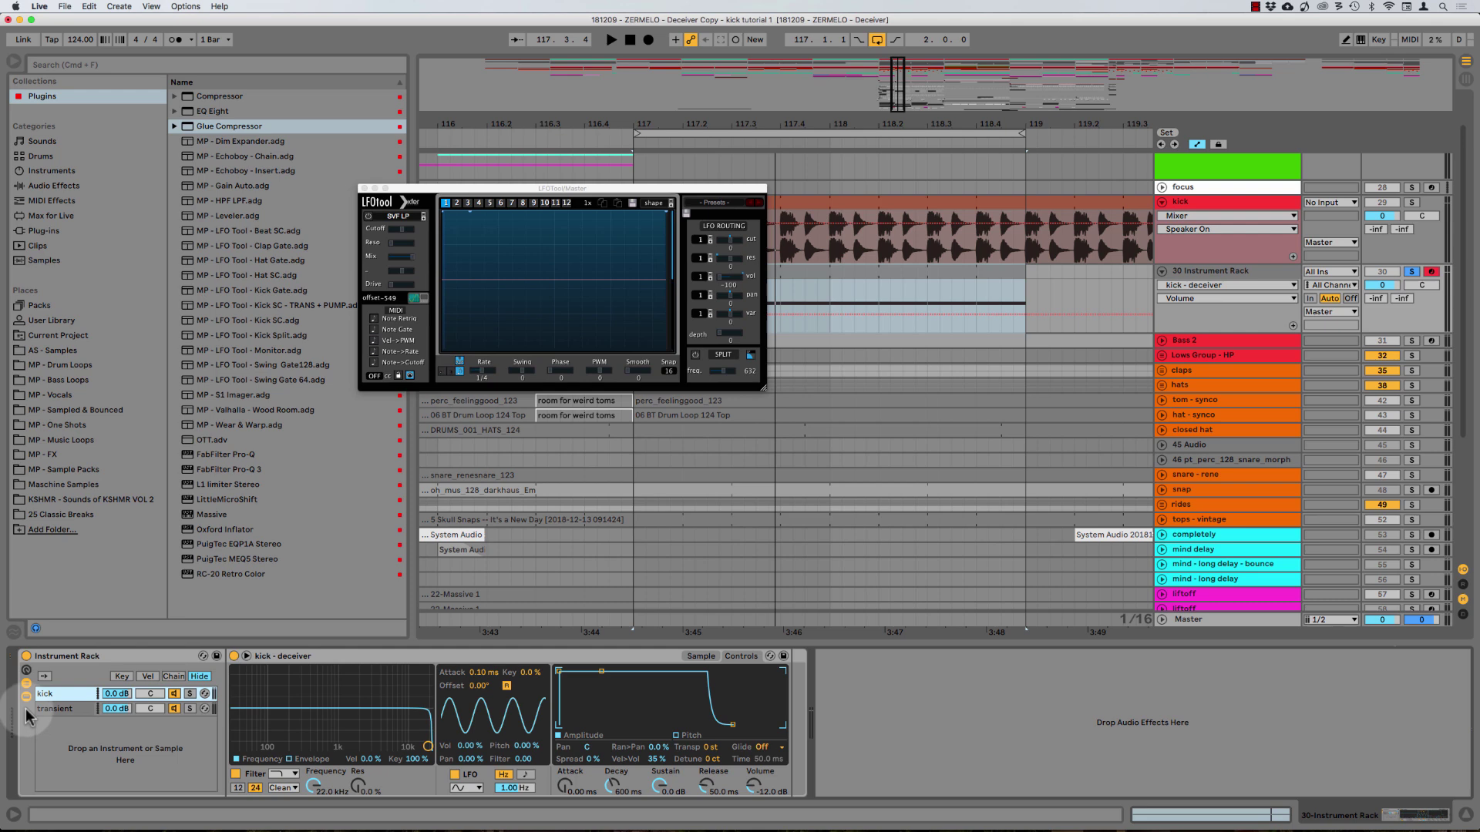
{"action": "left_click", "coordinate": [188, 694]}
{"action": "key", "text": "space"}
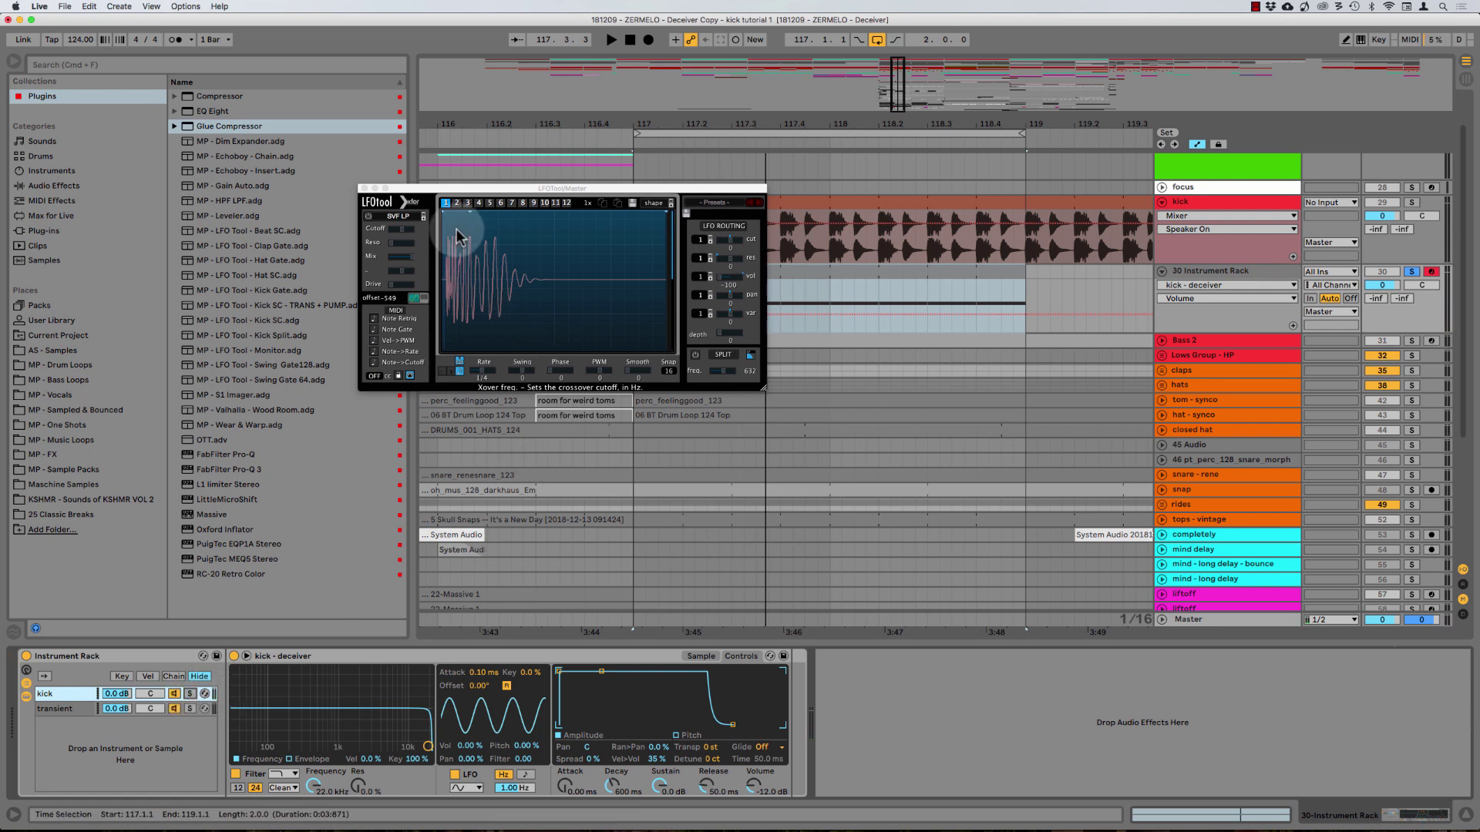
{"action": "key", "text": "space"}
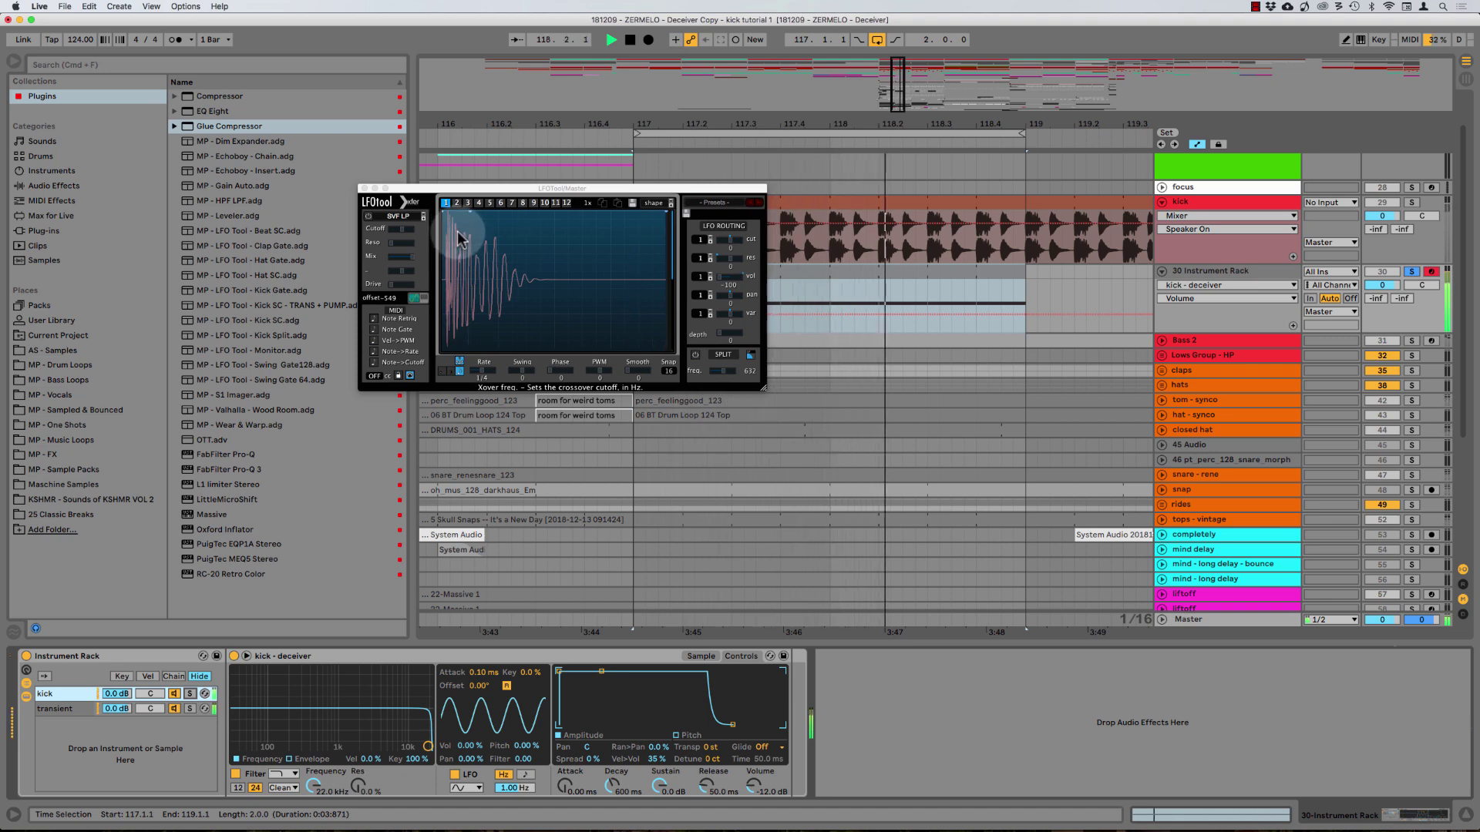
{"action": "key", "text": "space"}
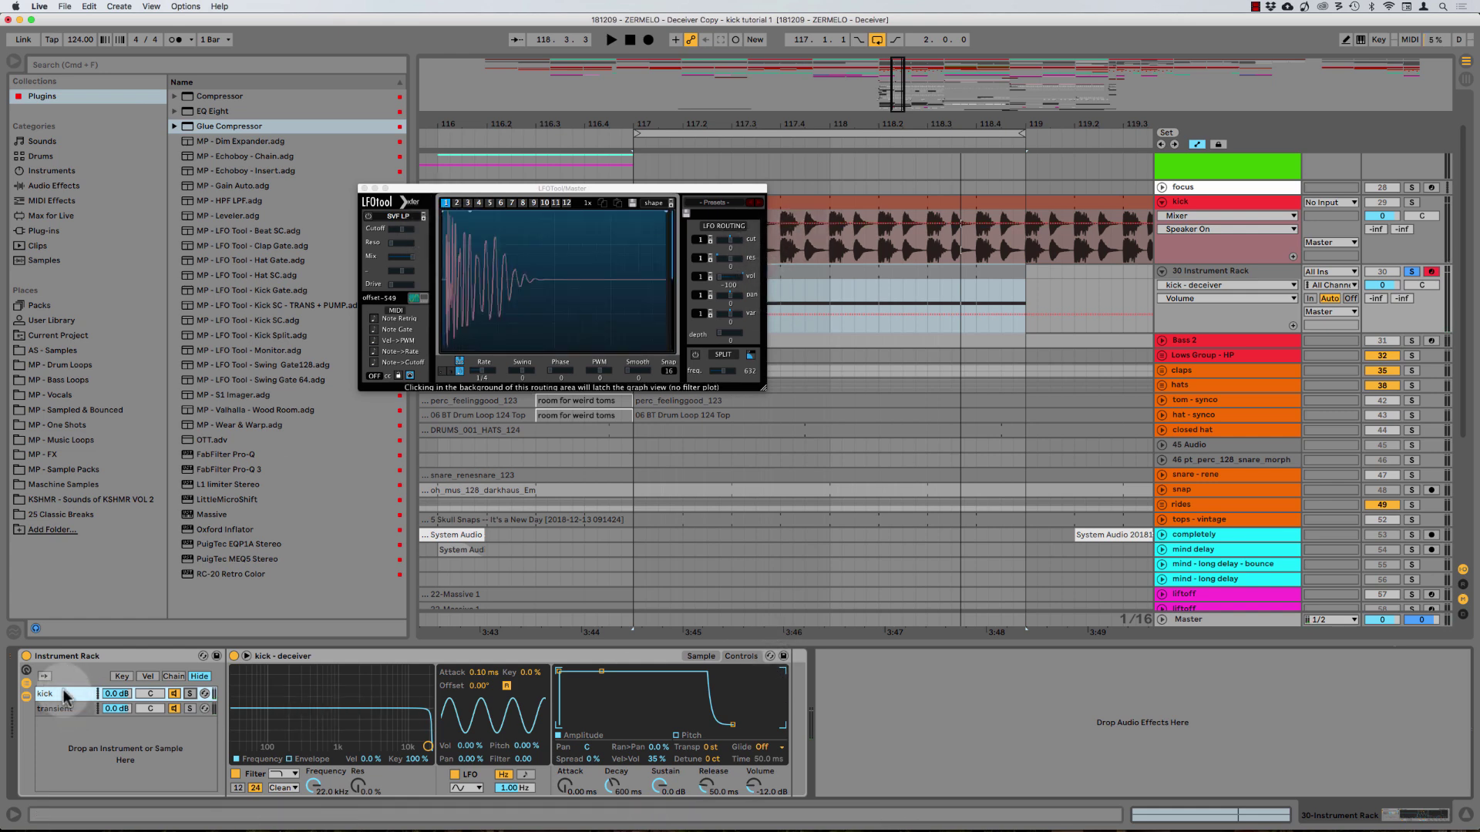
Raise the kick chain's Simpler volume to -8 dB, audition it soloed, then unsolo it
{"action": "left_click", "coordinate": [494, 654]}
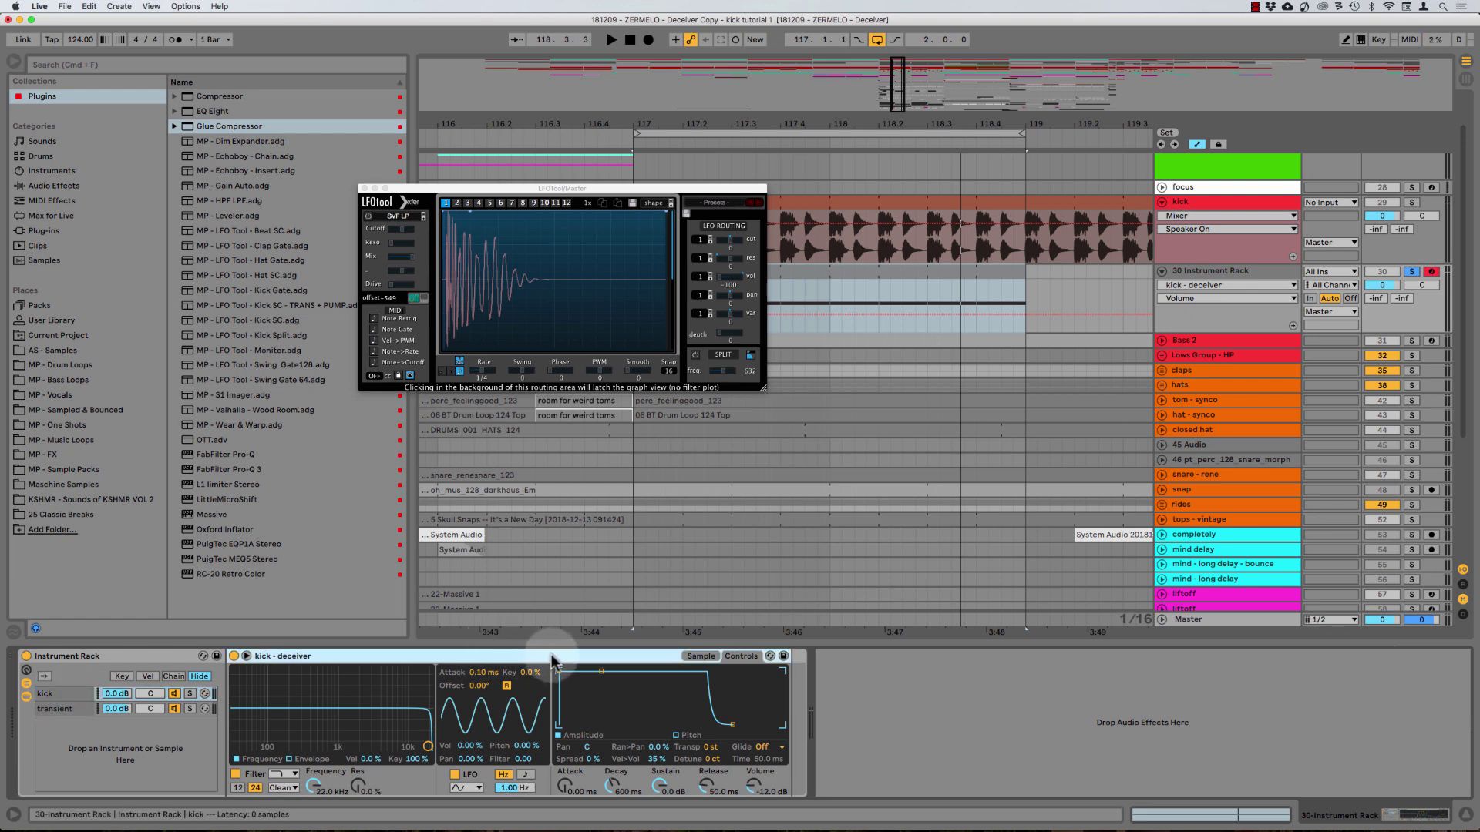
{"action": "left_click", "coordinate": [47, 693]}
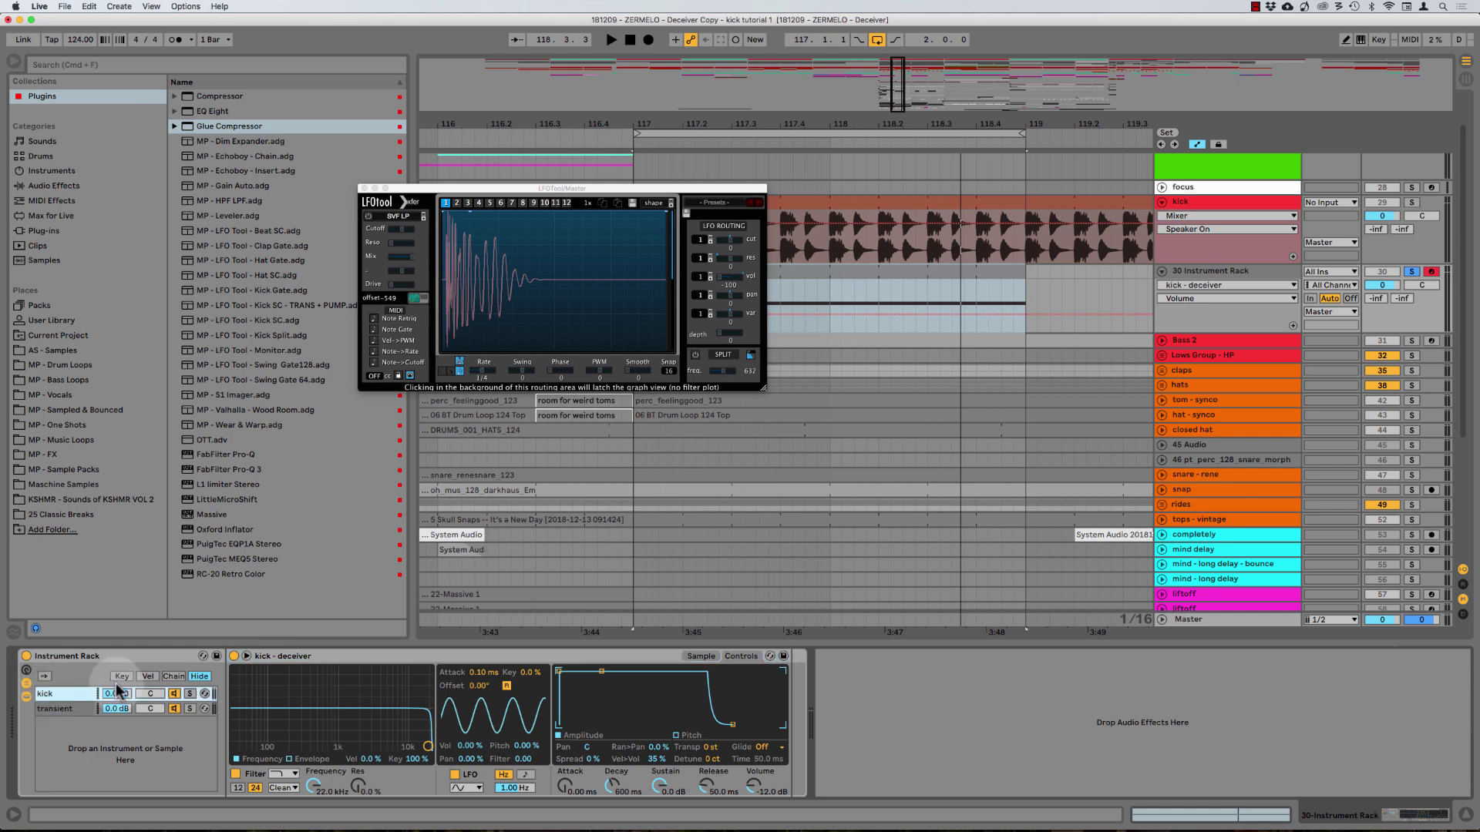
{"action": "left_click", "coordinate": [754, 788]}
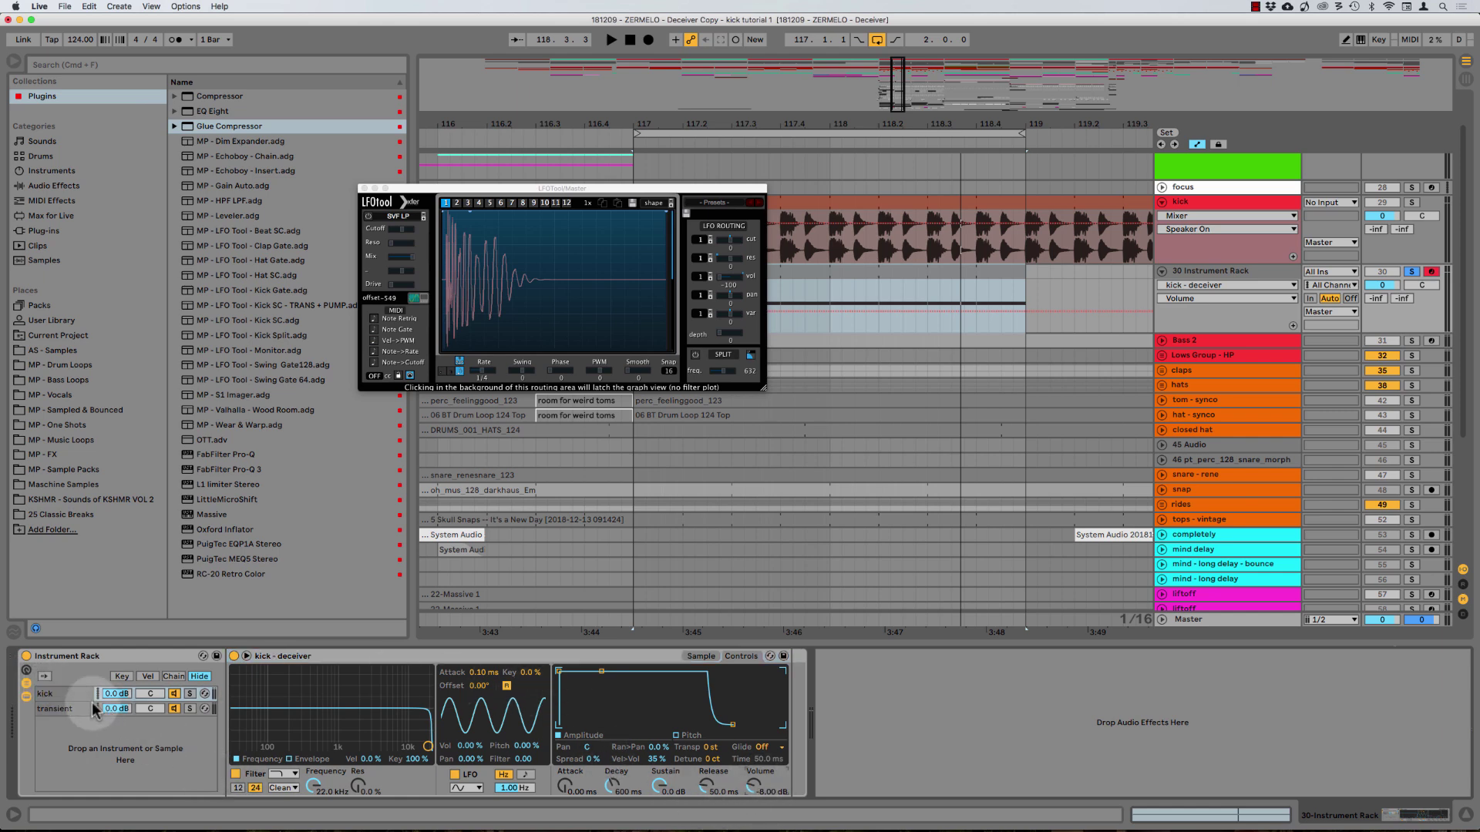
{"action": "left_click", "coordinate": [190, 693]}
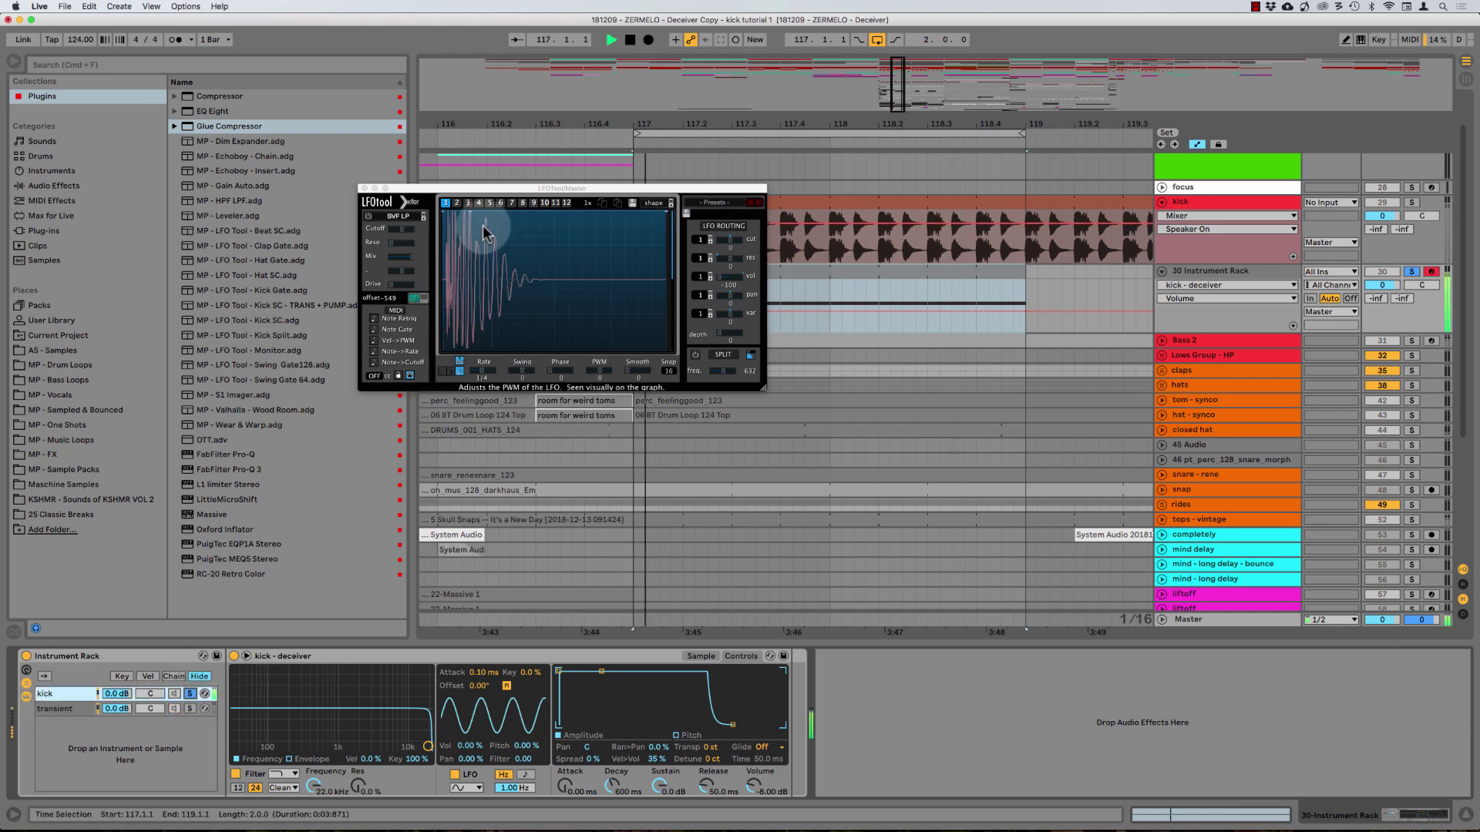
{"action": "left_click", "coordinate": [82, 692]}
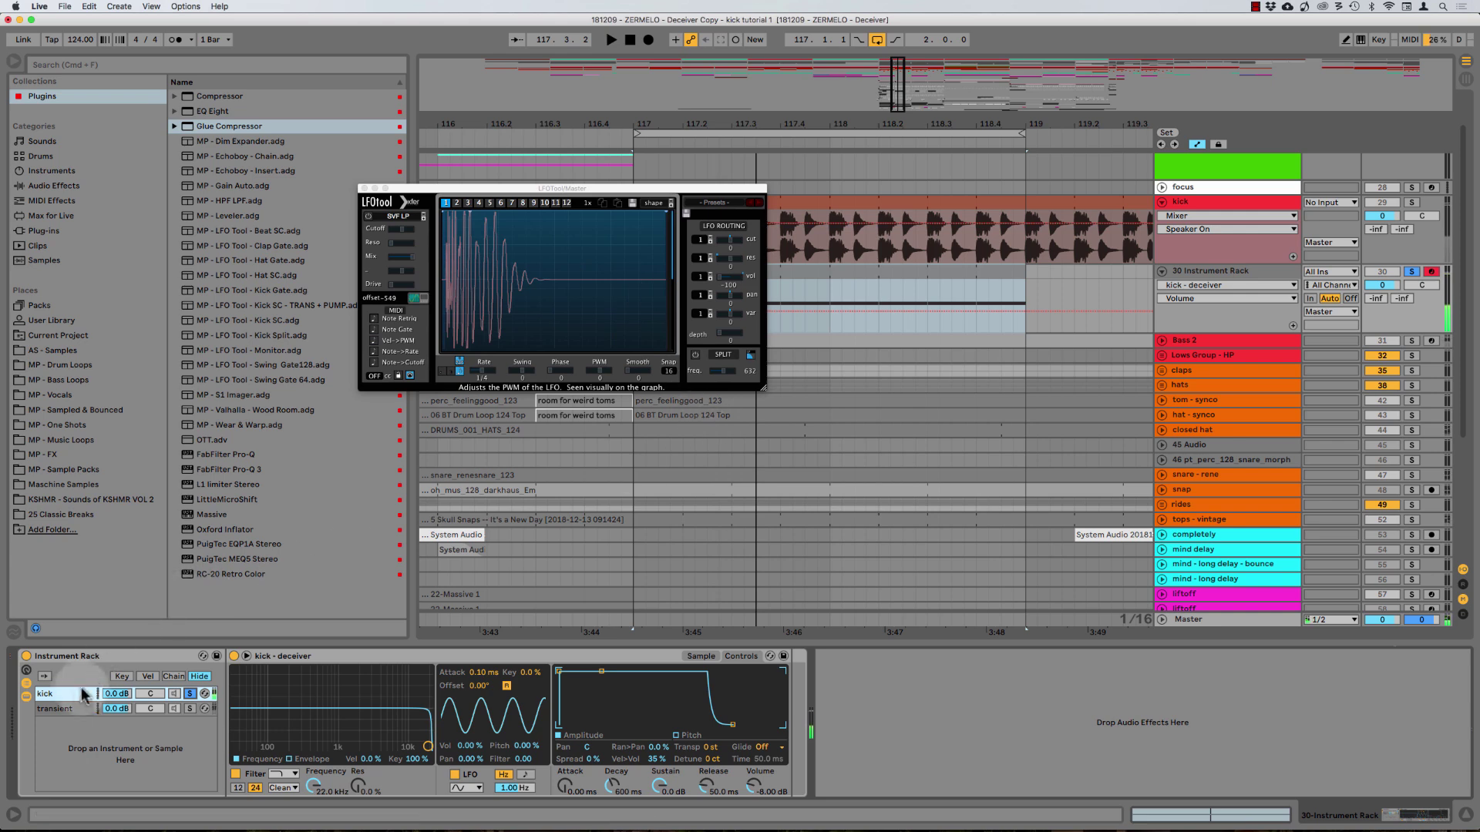
{"action": "left_click", "coordinate": [54, 709]}
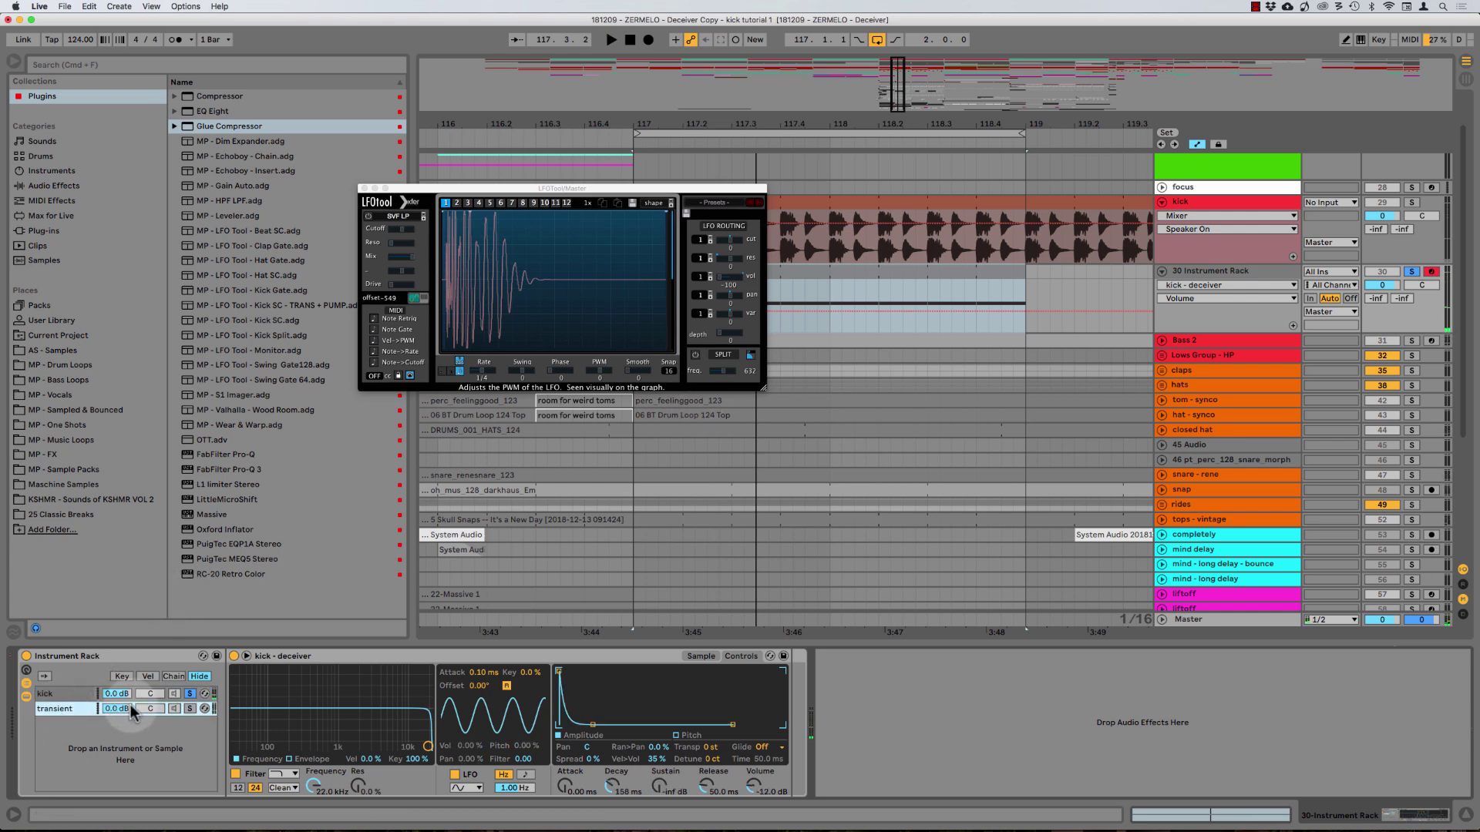
{"action": "left_click", "coordinate": [754, 784]}
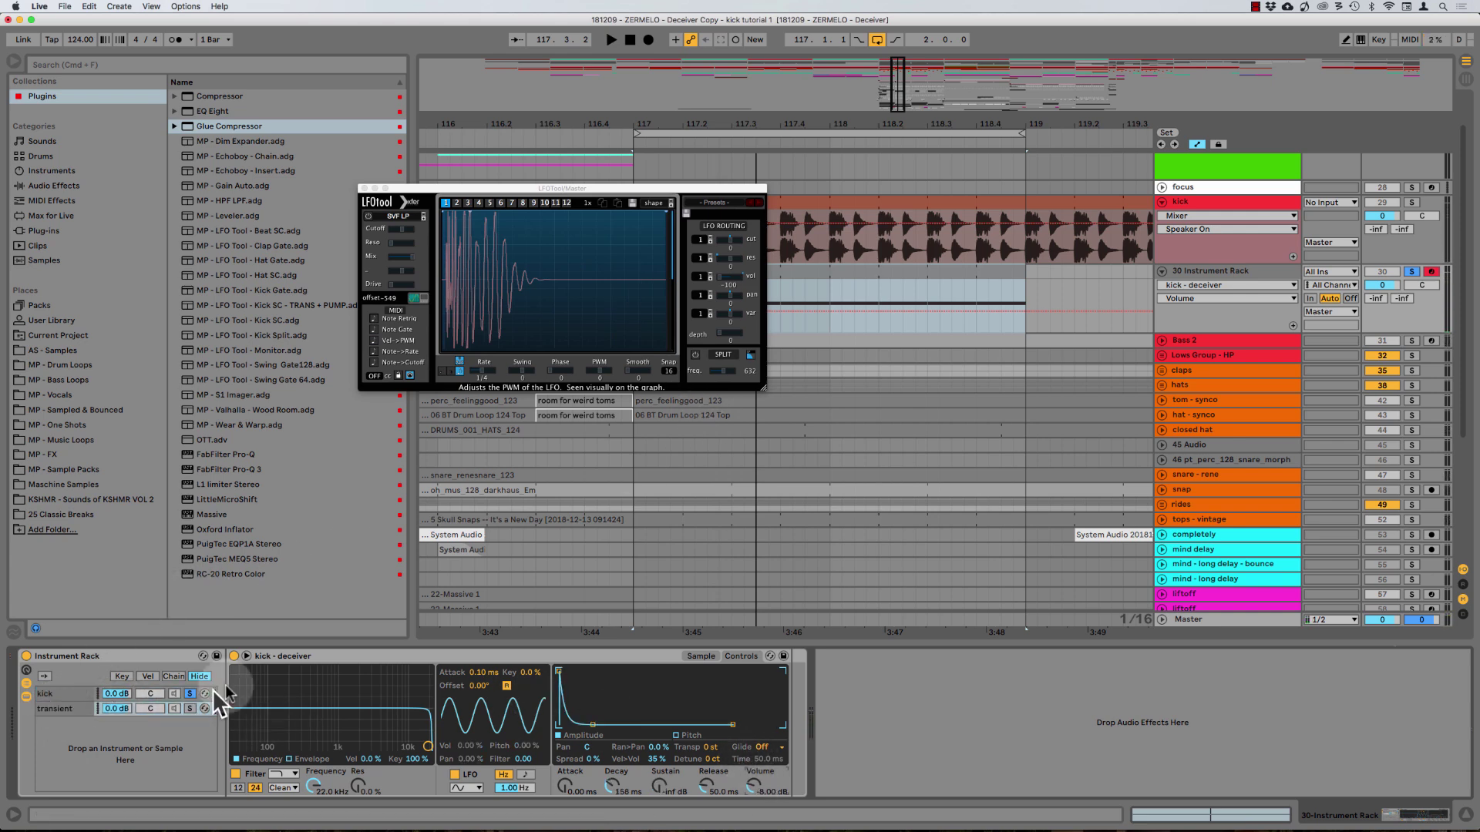
{"action": "left_click", "coordinate": [189, 693]}
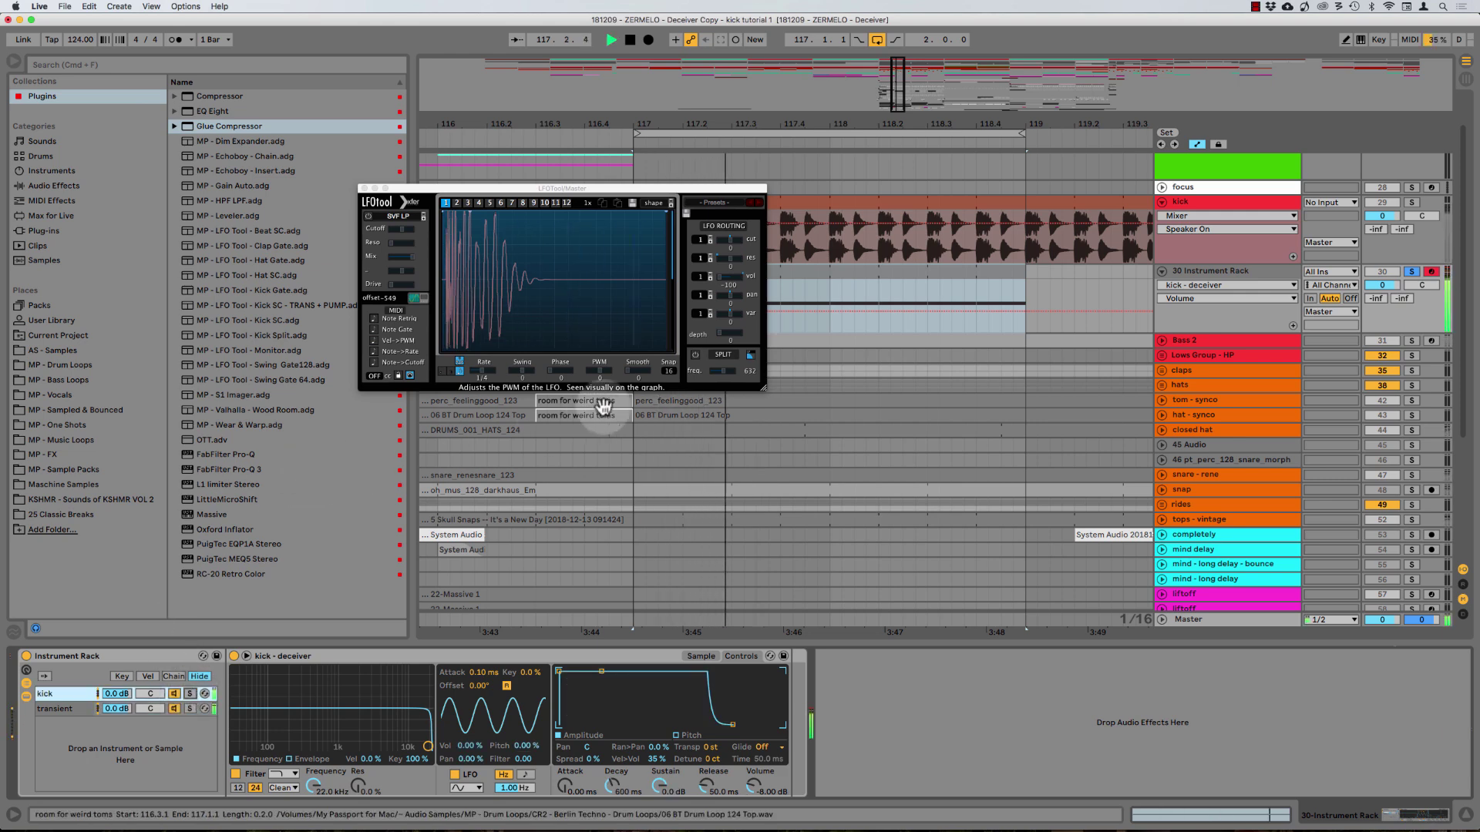
Flip LFOTool's graph to the filter plot and back, and audition the kick in the mixer view
{"action": "left_click", "coordinate": [478, 268]}
{"action": "left_click", "coordinate": [702, 304]}
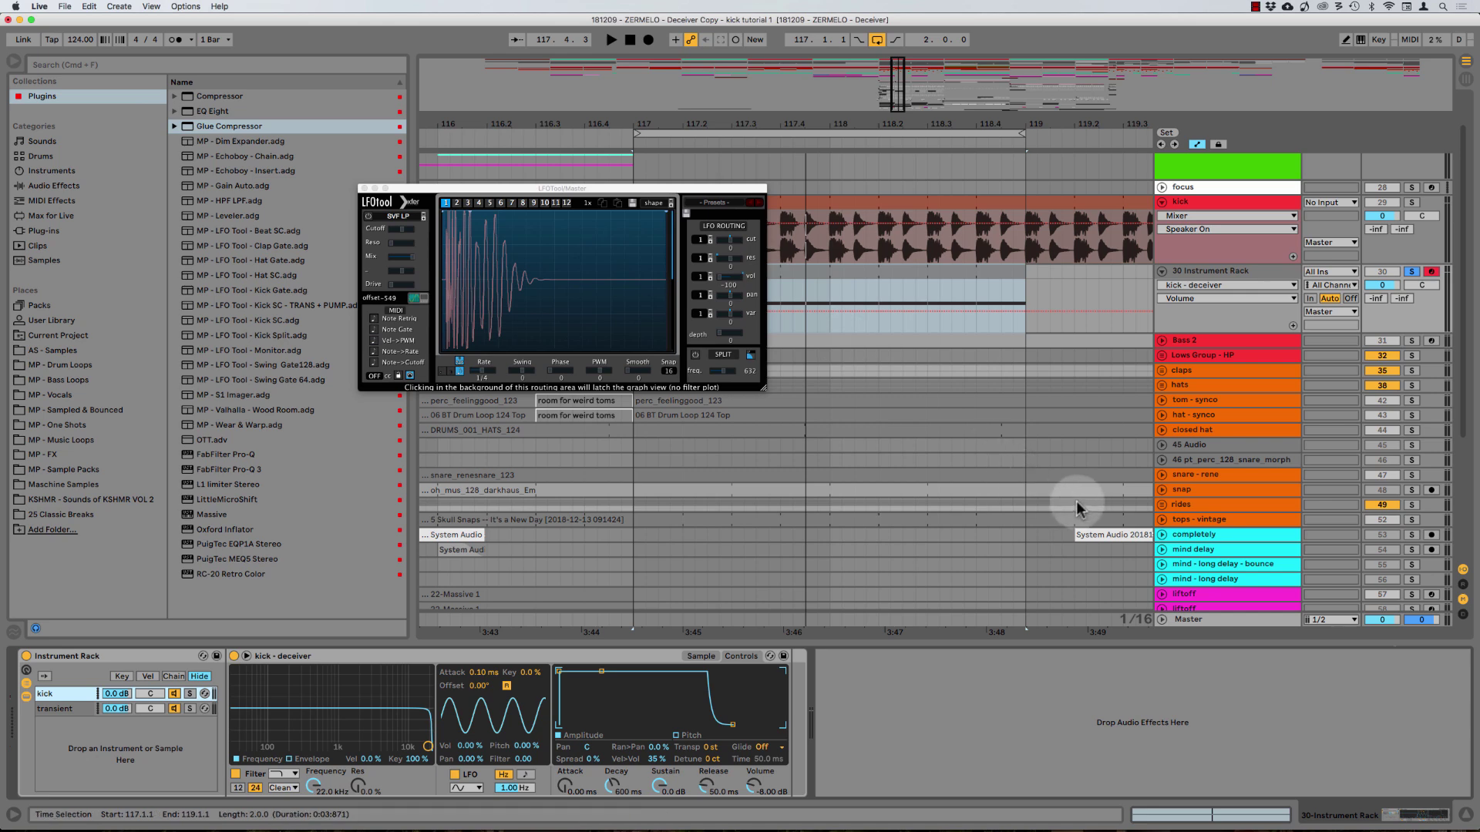
{"action": "key", "text": "space"}
{"action": "key", "text": "Tab"}
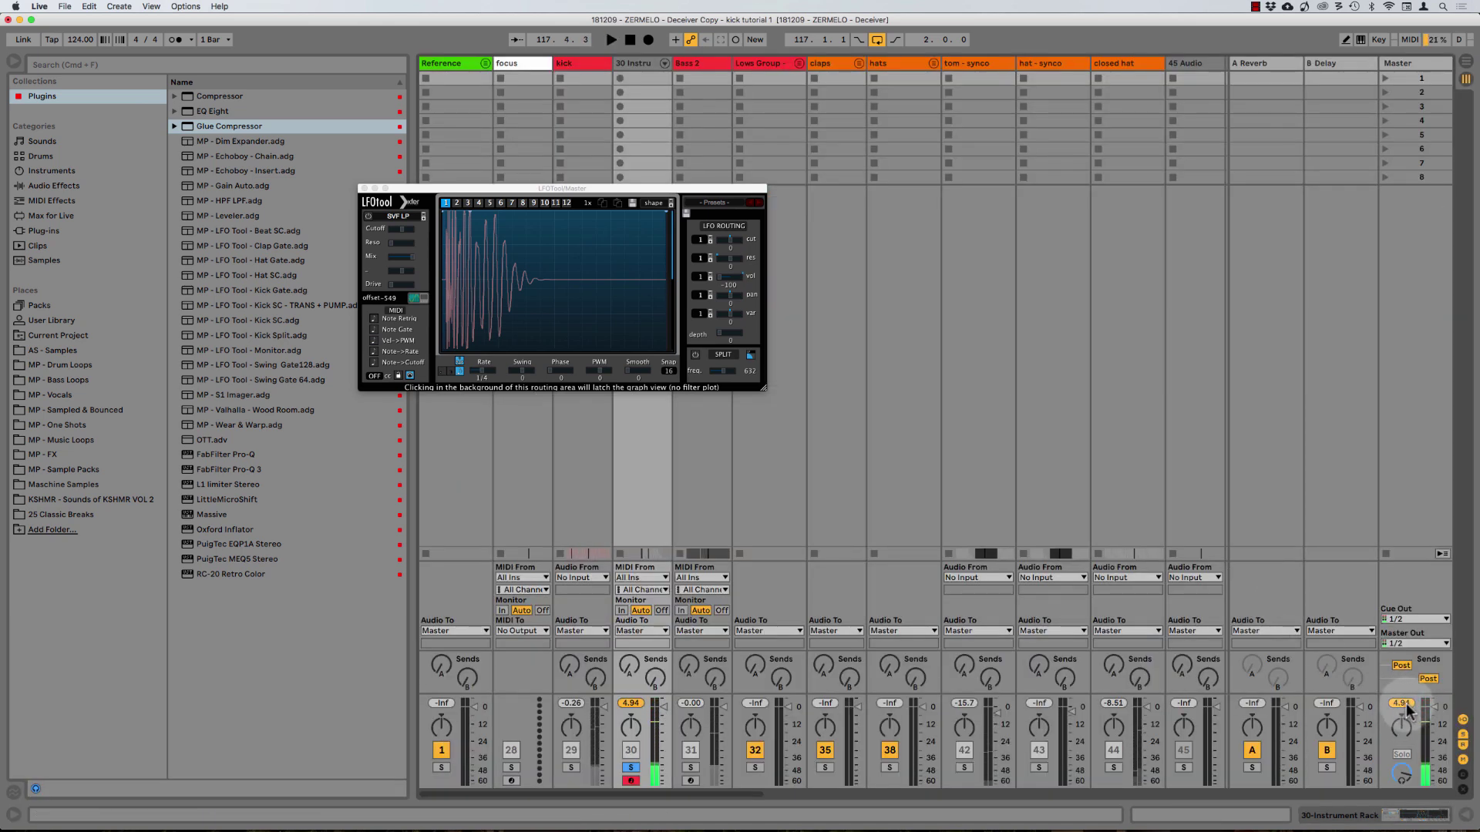
{"action": "key", "text": "Tab"}
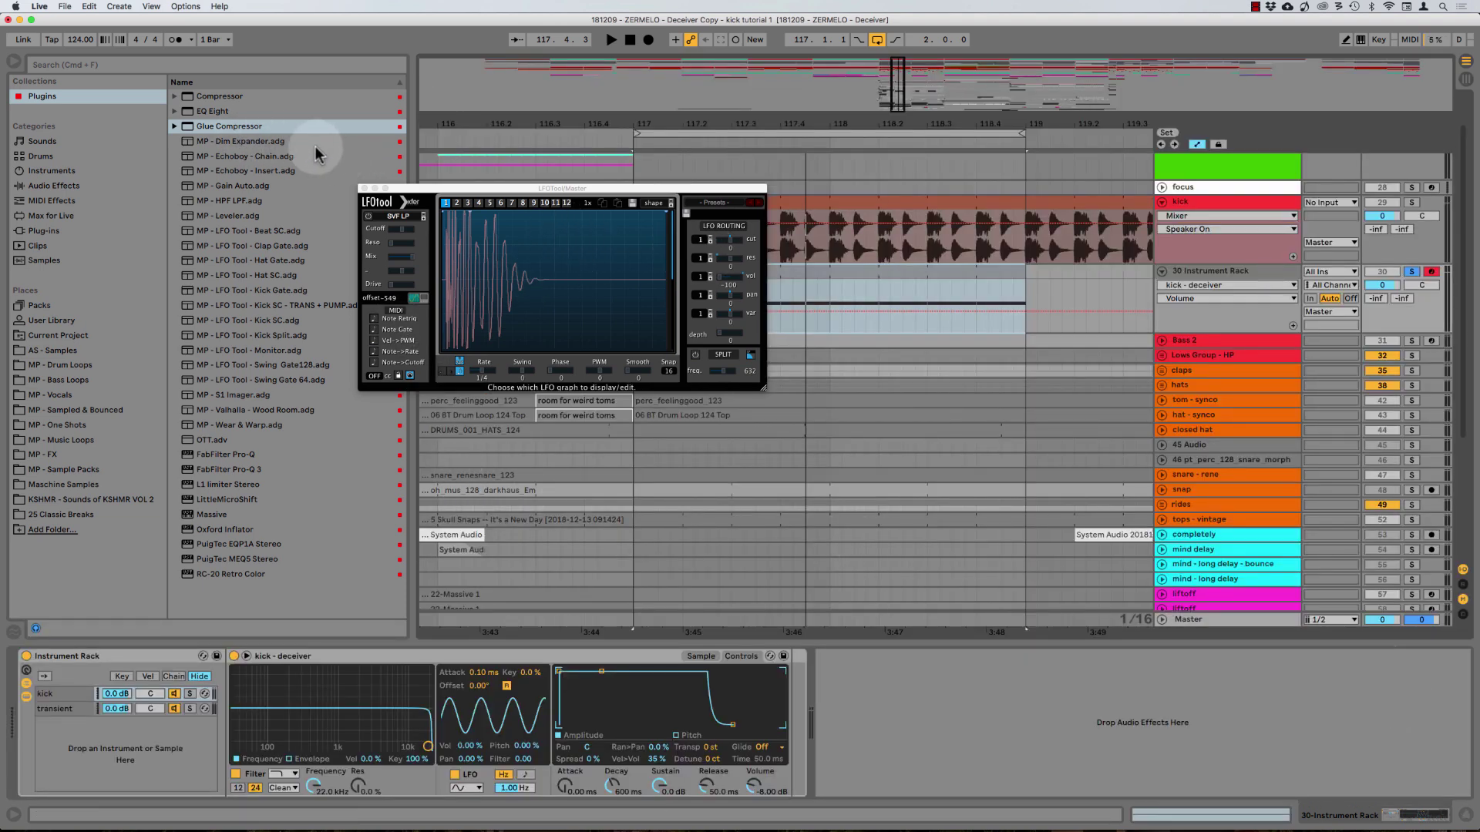
Add Glue Compressor after the Instrument Rack with Soft clip on and Range adjusted
{"action": "left_click_drag", "start_coordinate": [202, 128], "coordinate": [842, 721]}
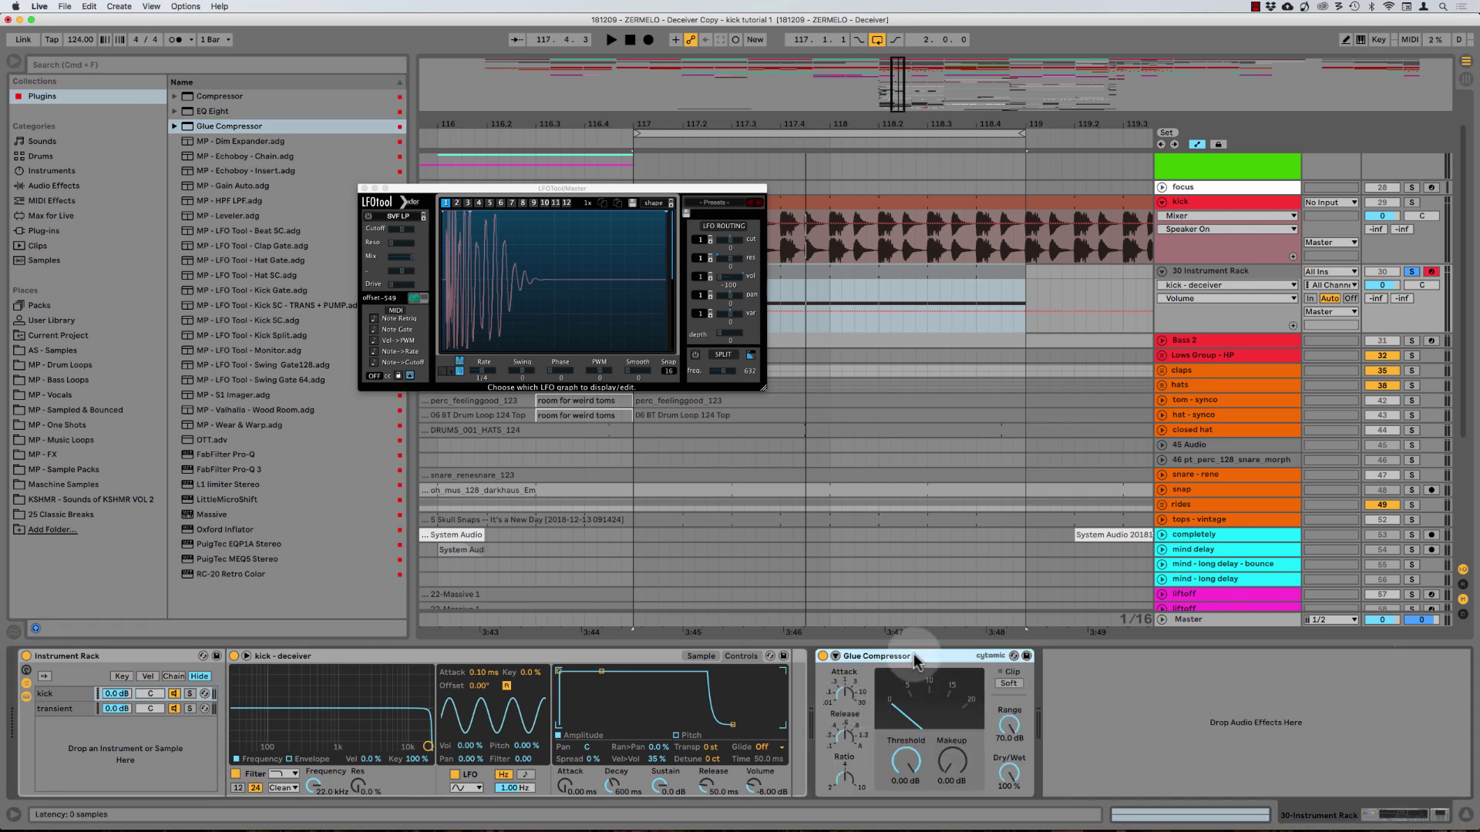
{"action": "left_click", "coordinate": [1009, 683]}
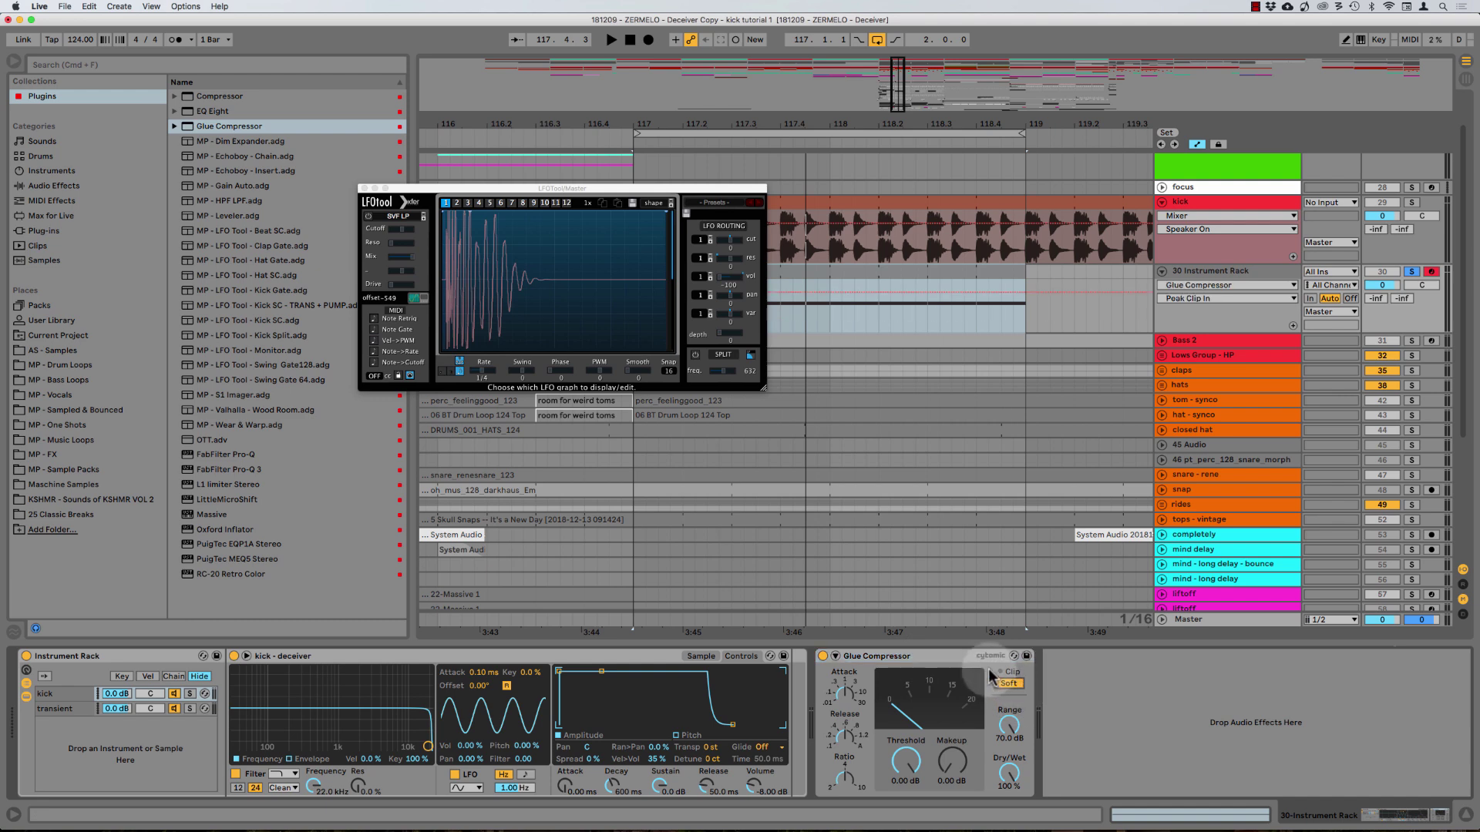
{"action": "left_click_drag", "start_coordinate": [1009, 725], "coordinate": [1009, 779]}
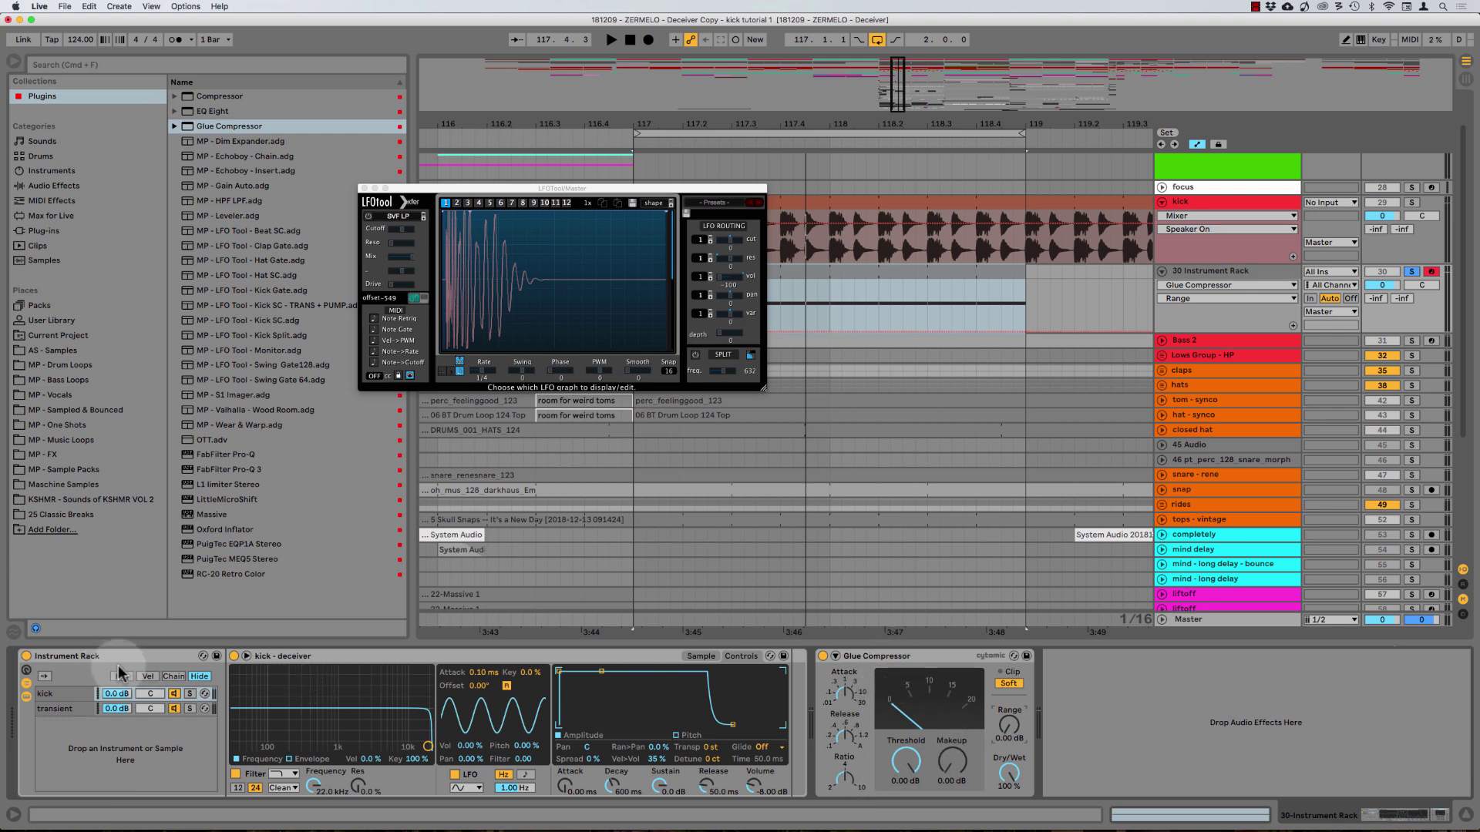
{"action": "key", "text": "space"}
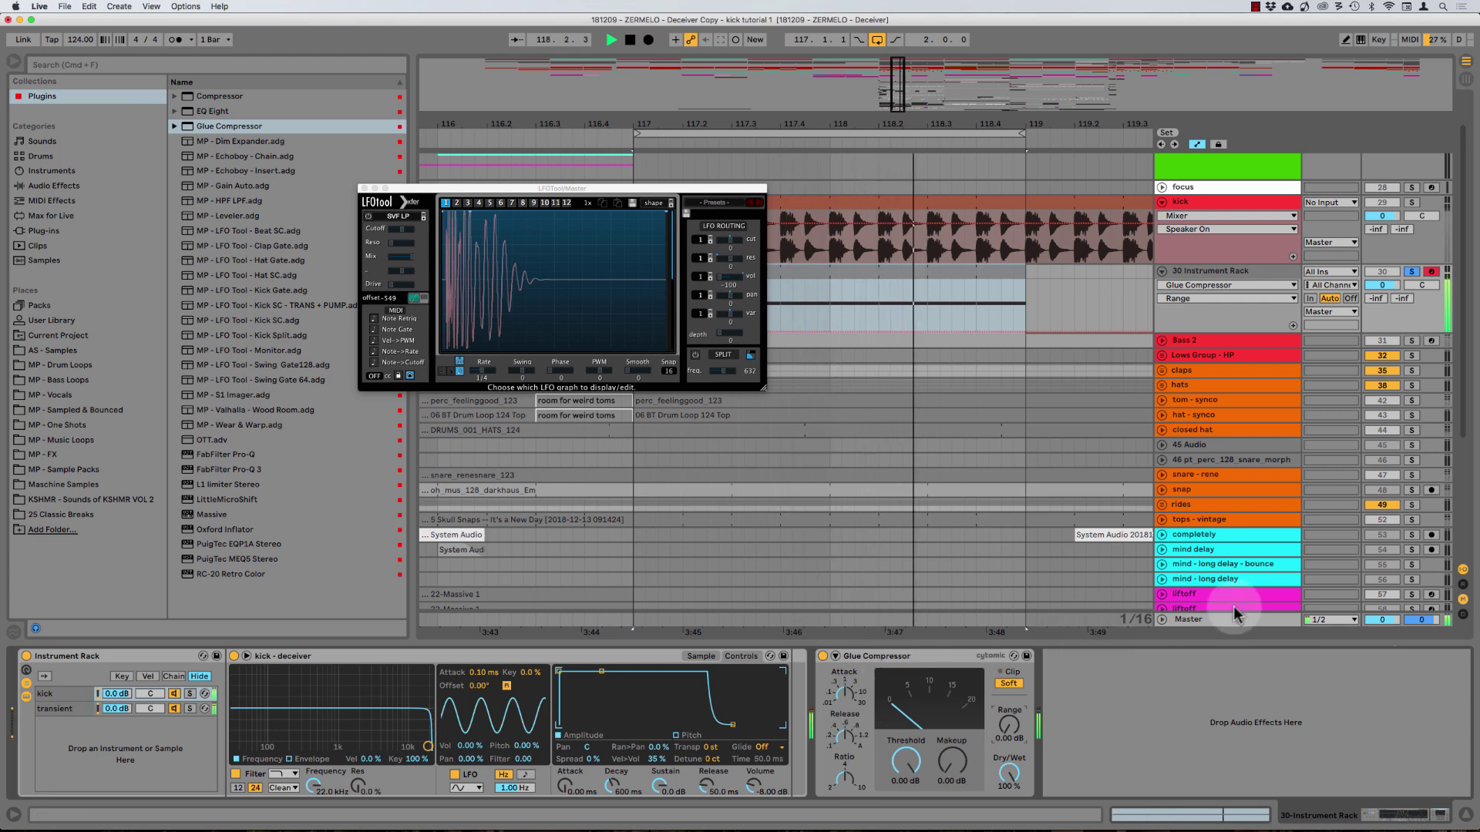
{"action": "key", "text": "space"}
Check the compressed kick's levels in the mixer view during playback
{"action": "left_click", "coordinate": [1202, 620]}
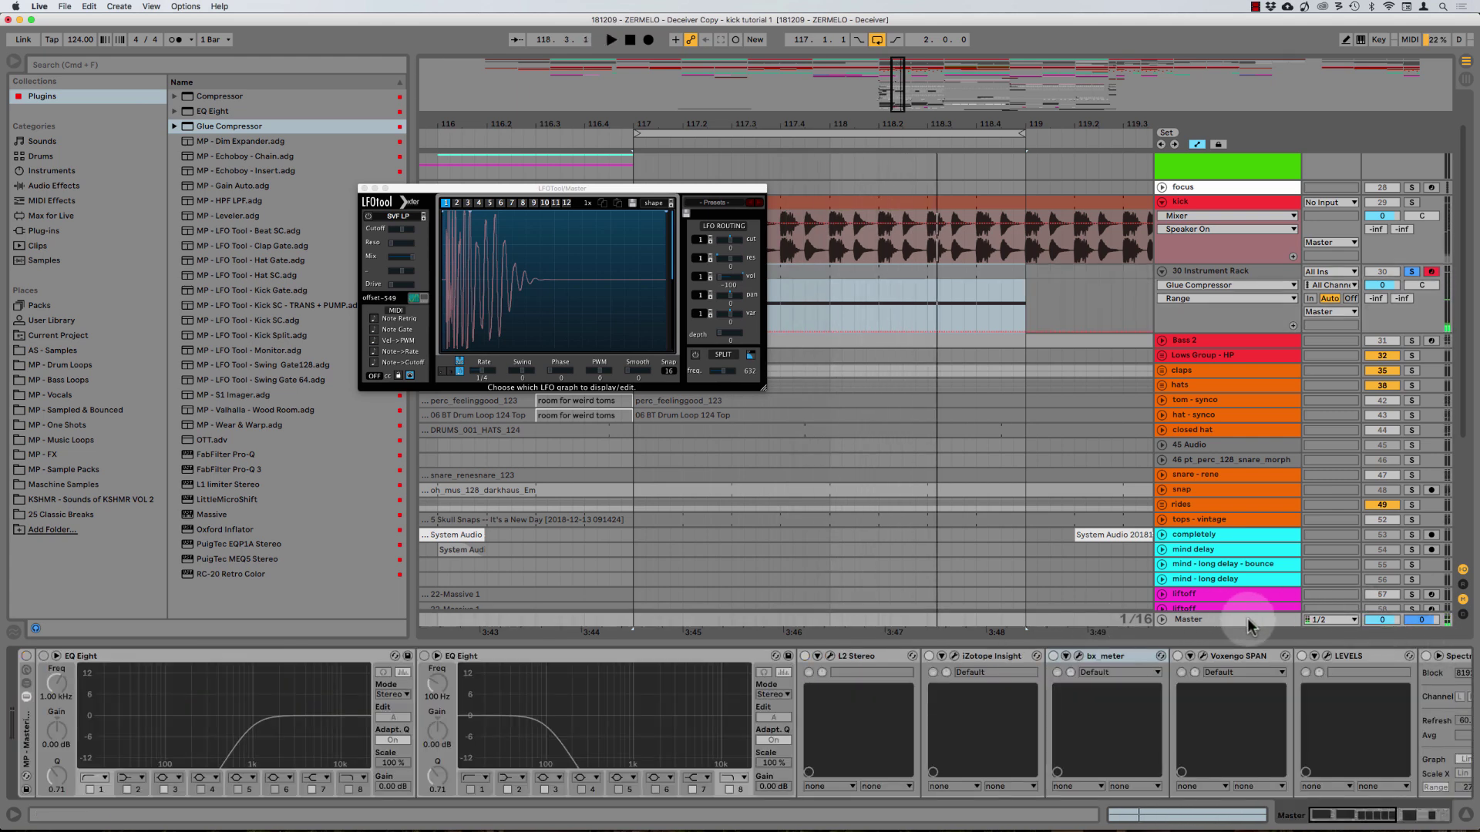
{"action": "key", "text": "Tab"}
{"action": "key", "text": "space"}
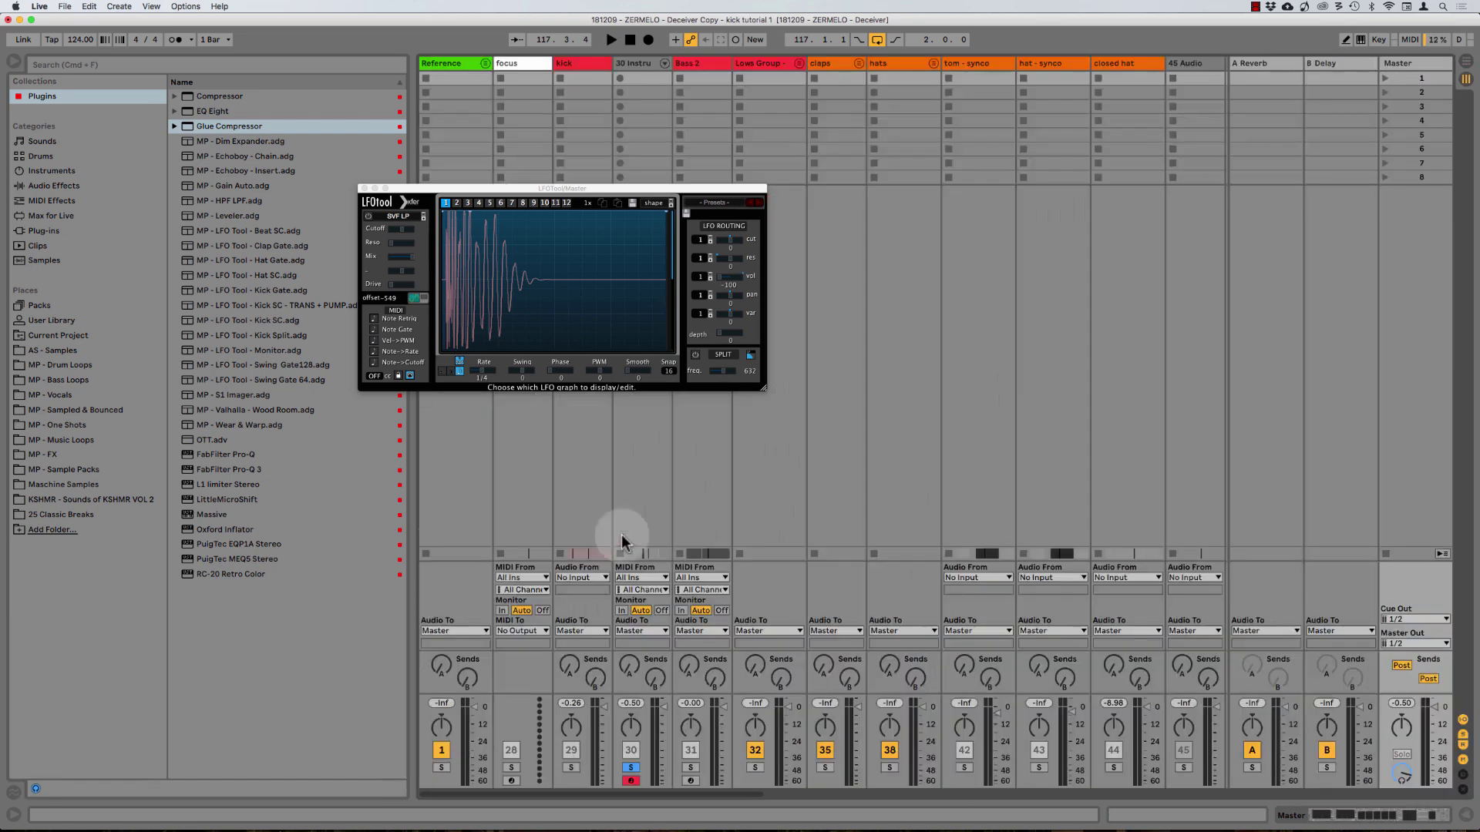
{"action": "key", "text": "Tab"}
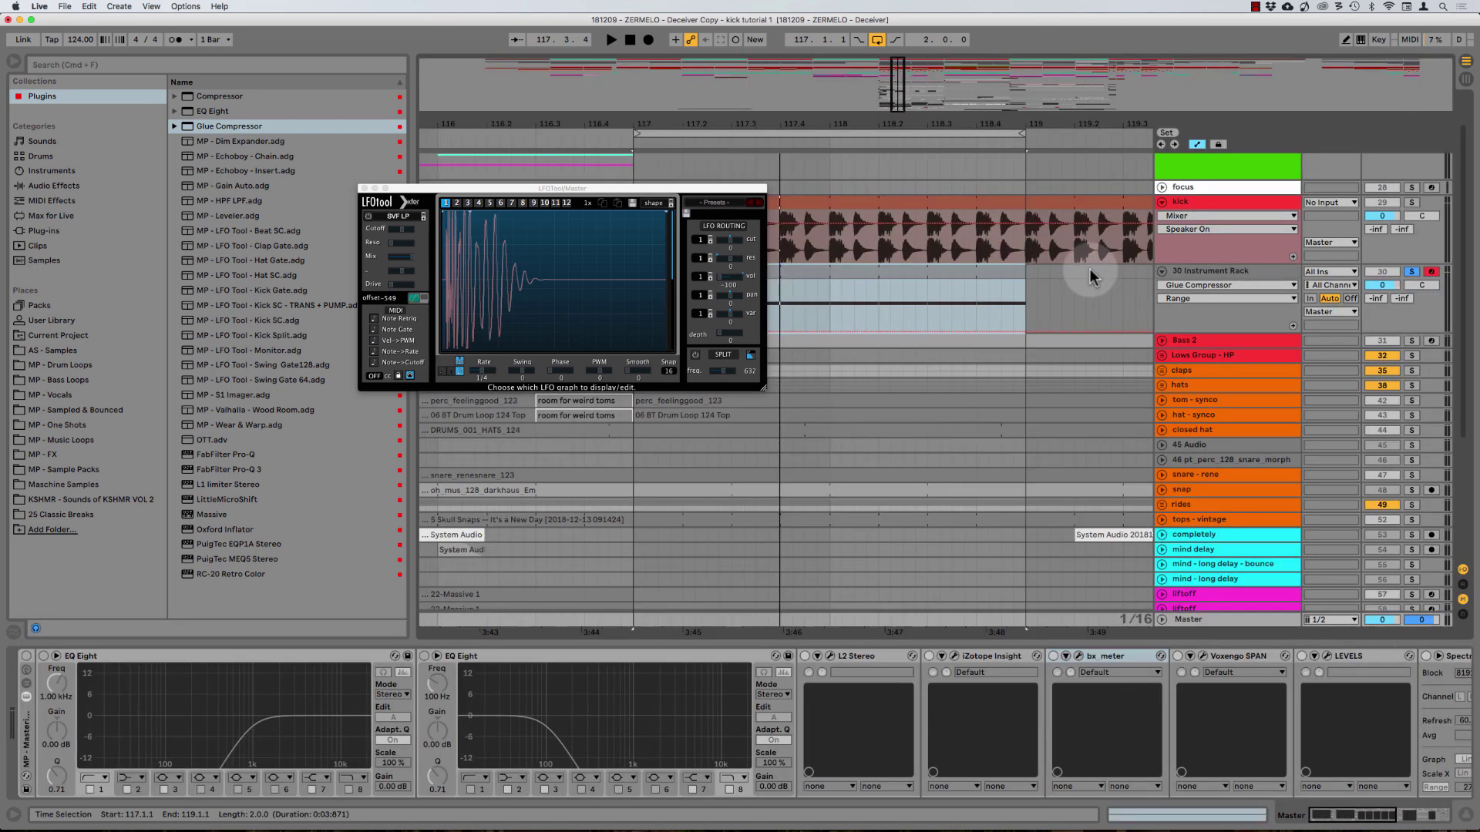
Select the 30 Instrument Rack track and show the transient chain's sample settings
{"action": "left_click", "coordinate": [1163, 295]}
{"action": "left_click", "coordinate": [37, 709]}
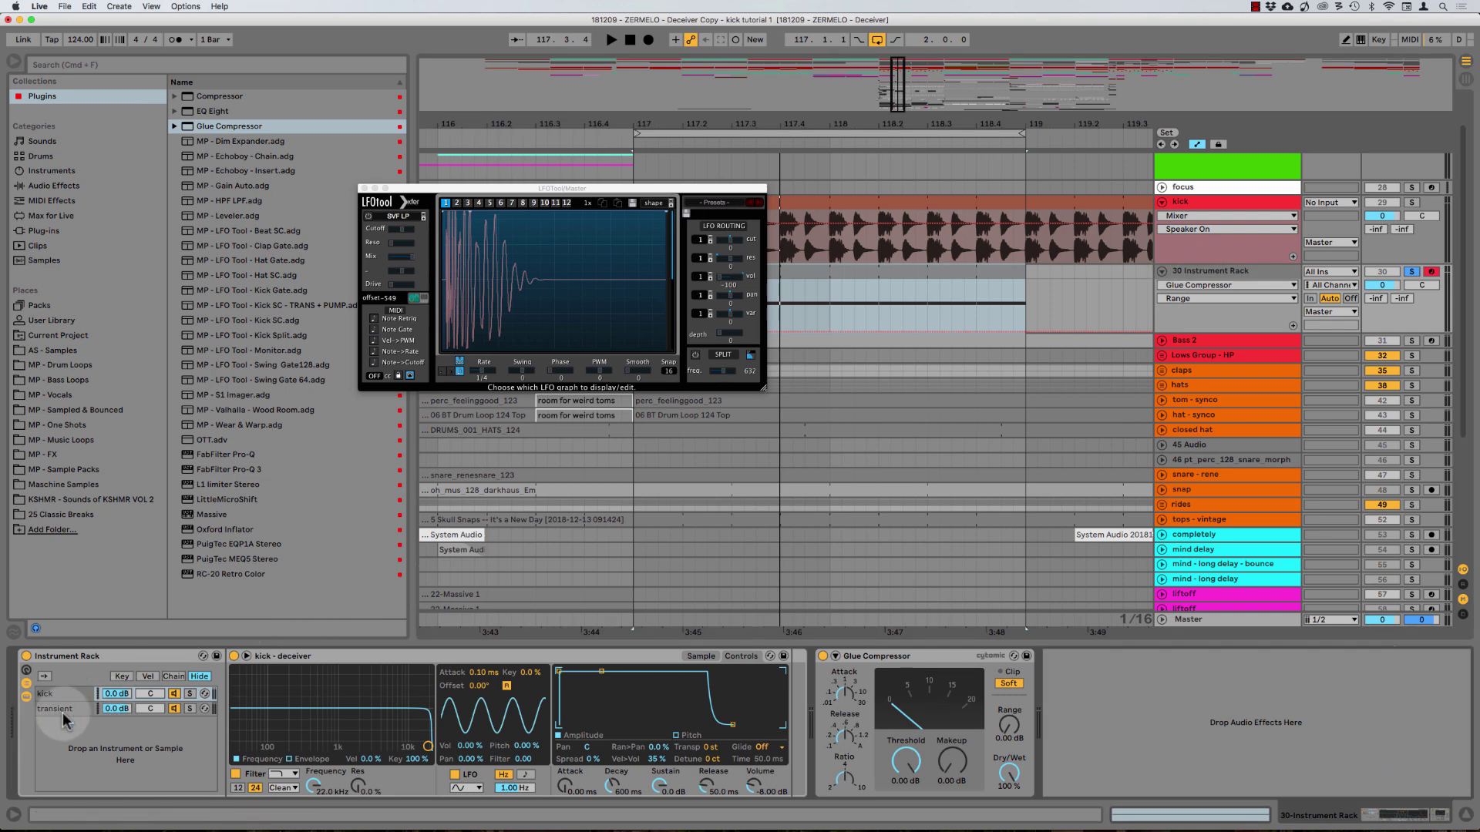
{"action": "left_click", "coordinate": [62, 713]}
Play from bar 117 and watch the meters in the mixer view, then return to the arrangement
{"action": "key", "text": "space"}
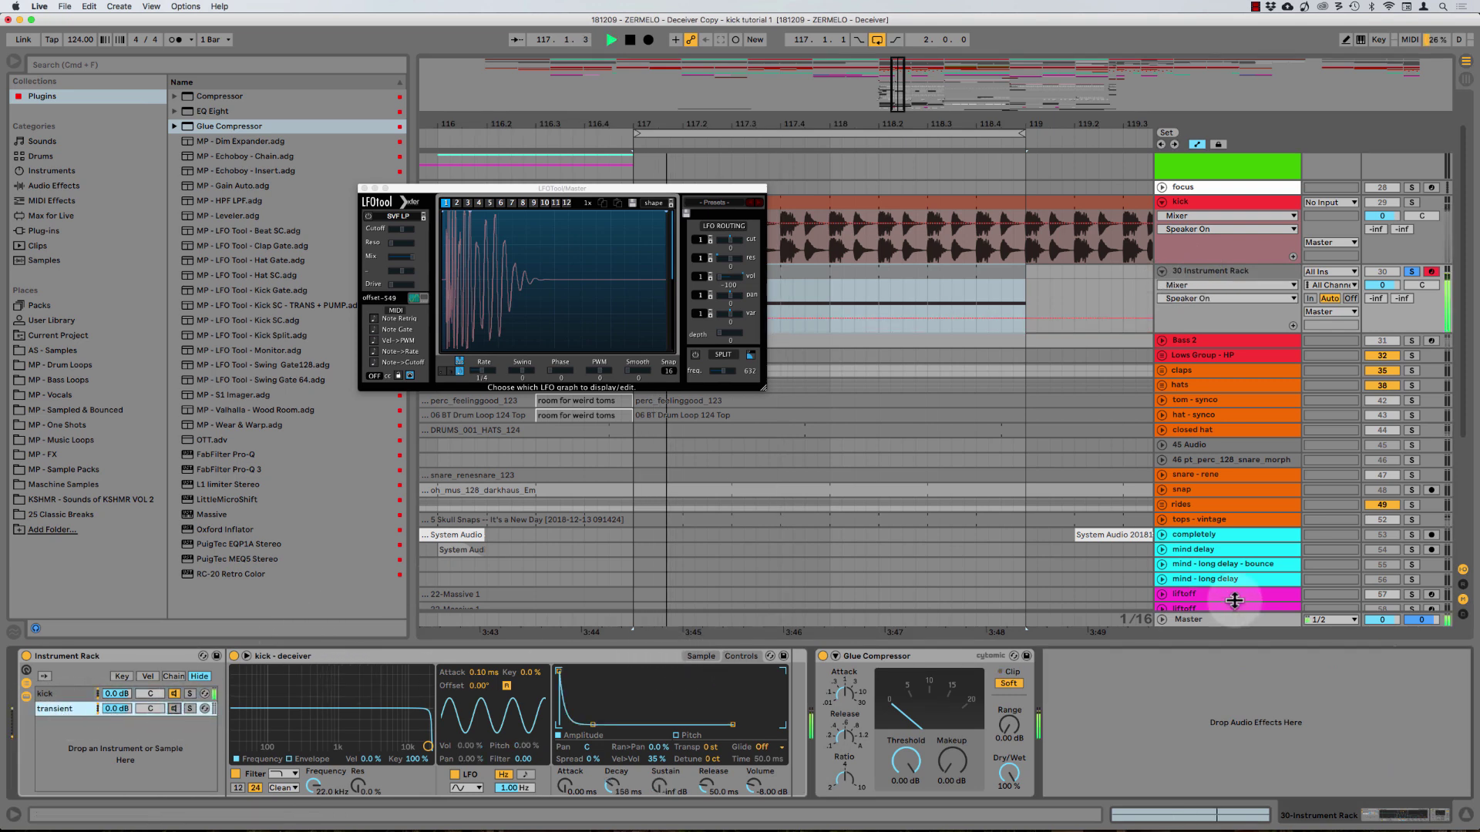
{"action": "key", "text": "Tab"}
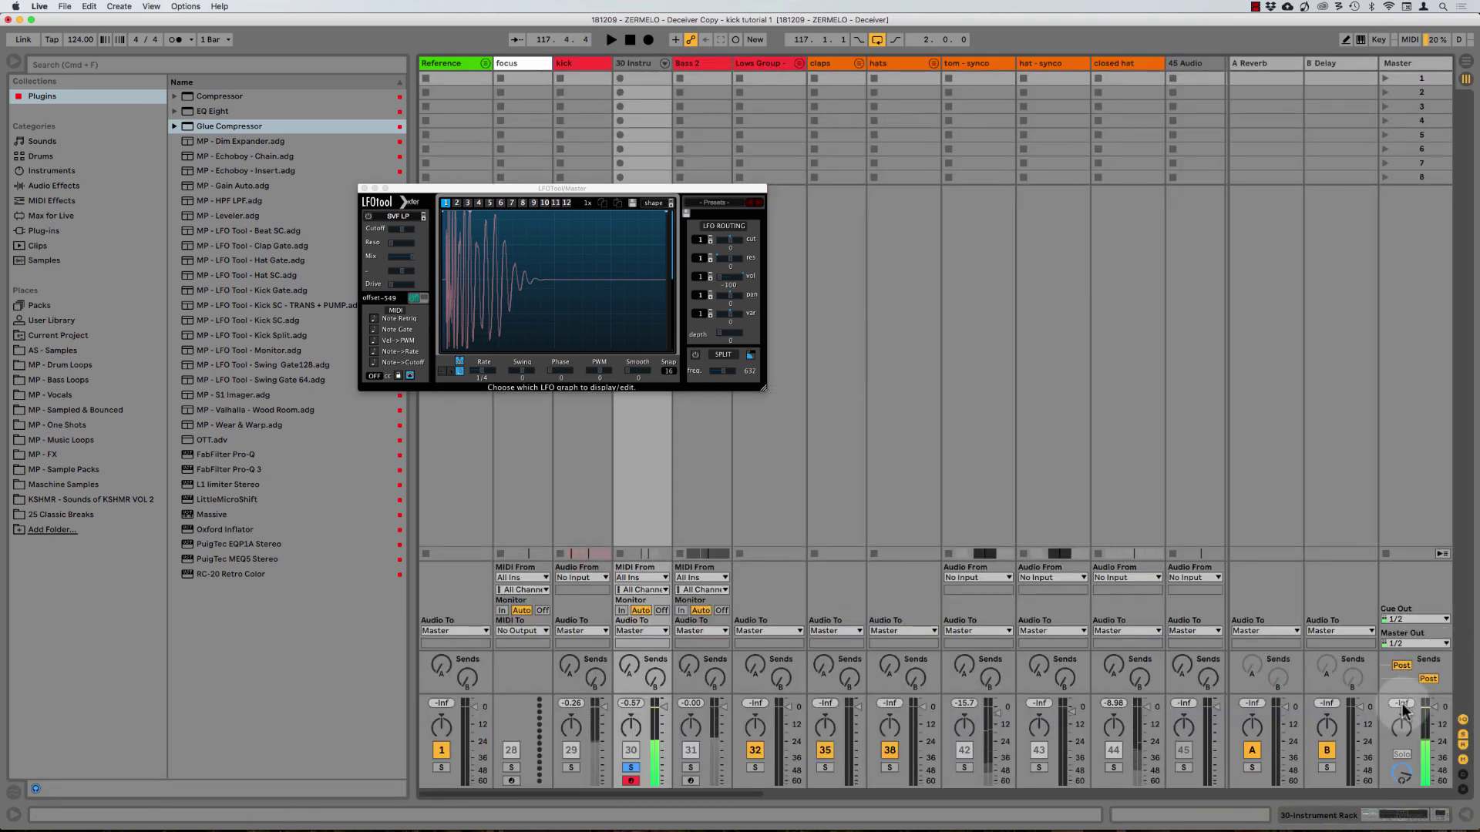
{"action": "key", "text": "space"}
{"action": "key", "text": "space"}
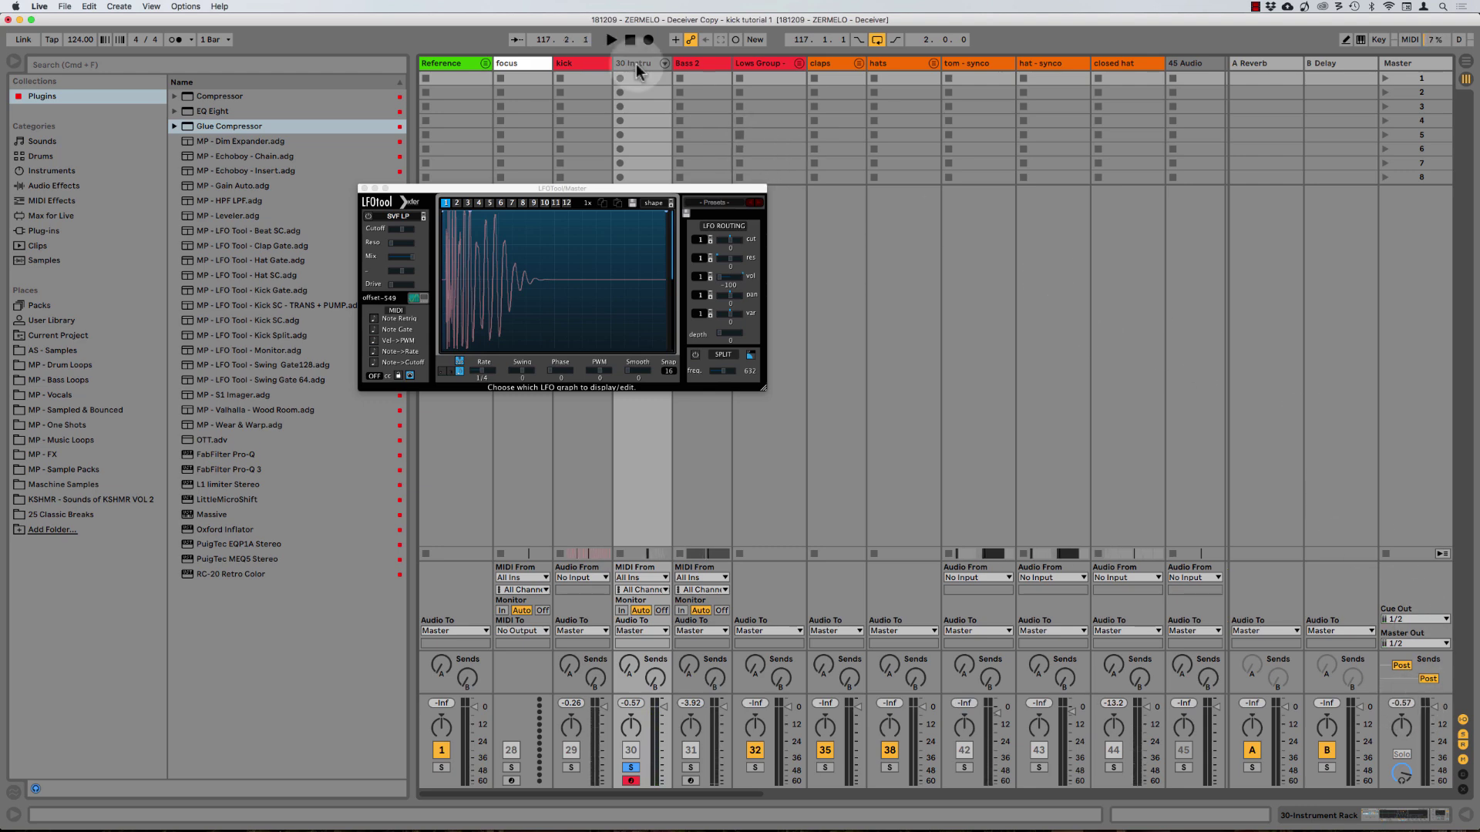
{"action": "key", "text": "Tab"}
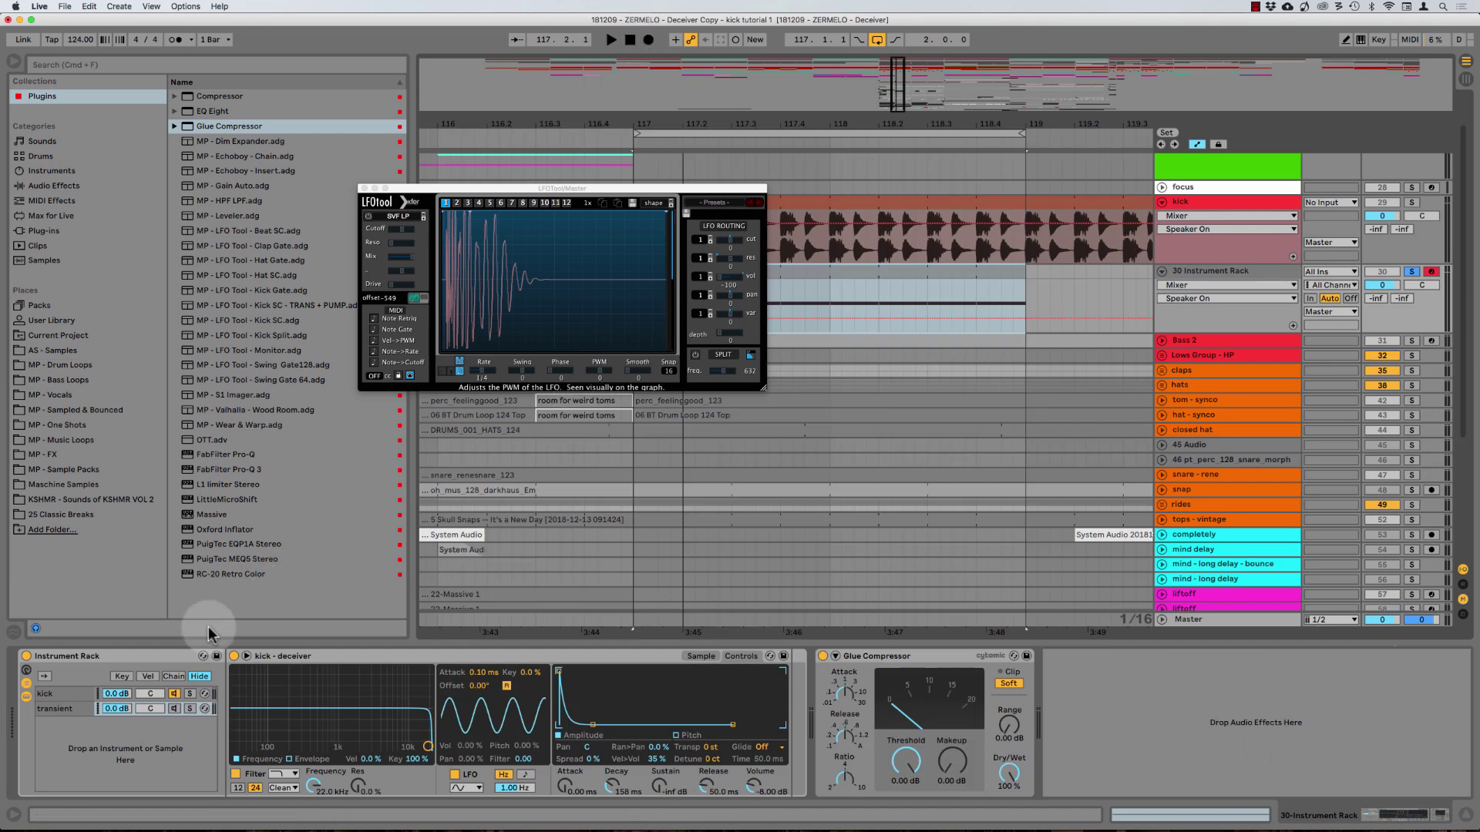
Reactivate the transient chain and pull its chain volume down to -inf dB while listening
{"action": "left_click", "coordinate": [174, 708]}
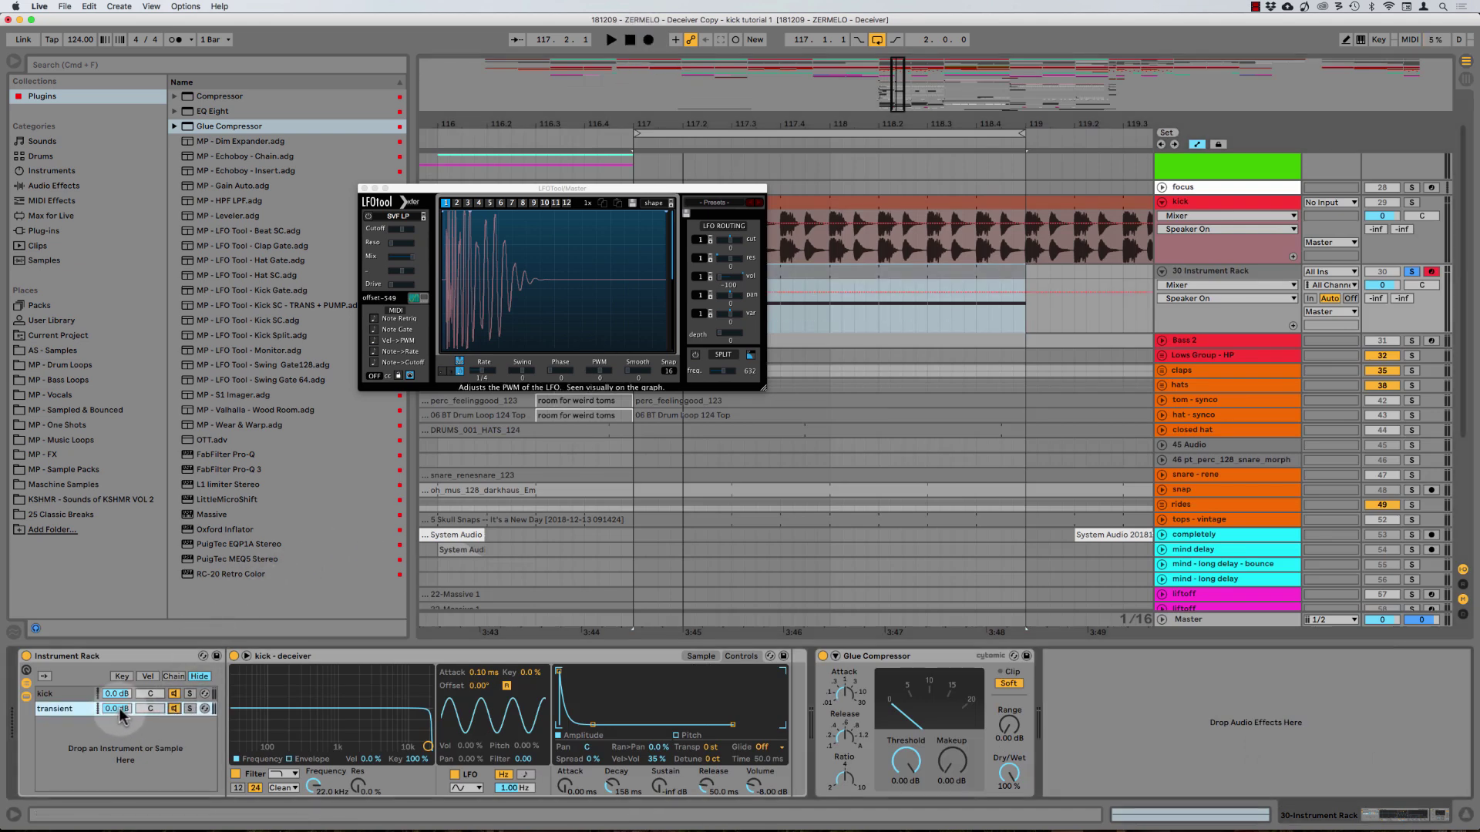
{"action": "left_click", "coordinate": [913, 658]}
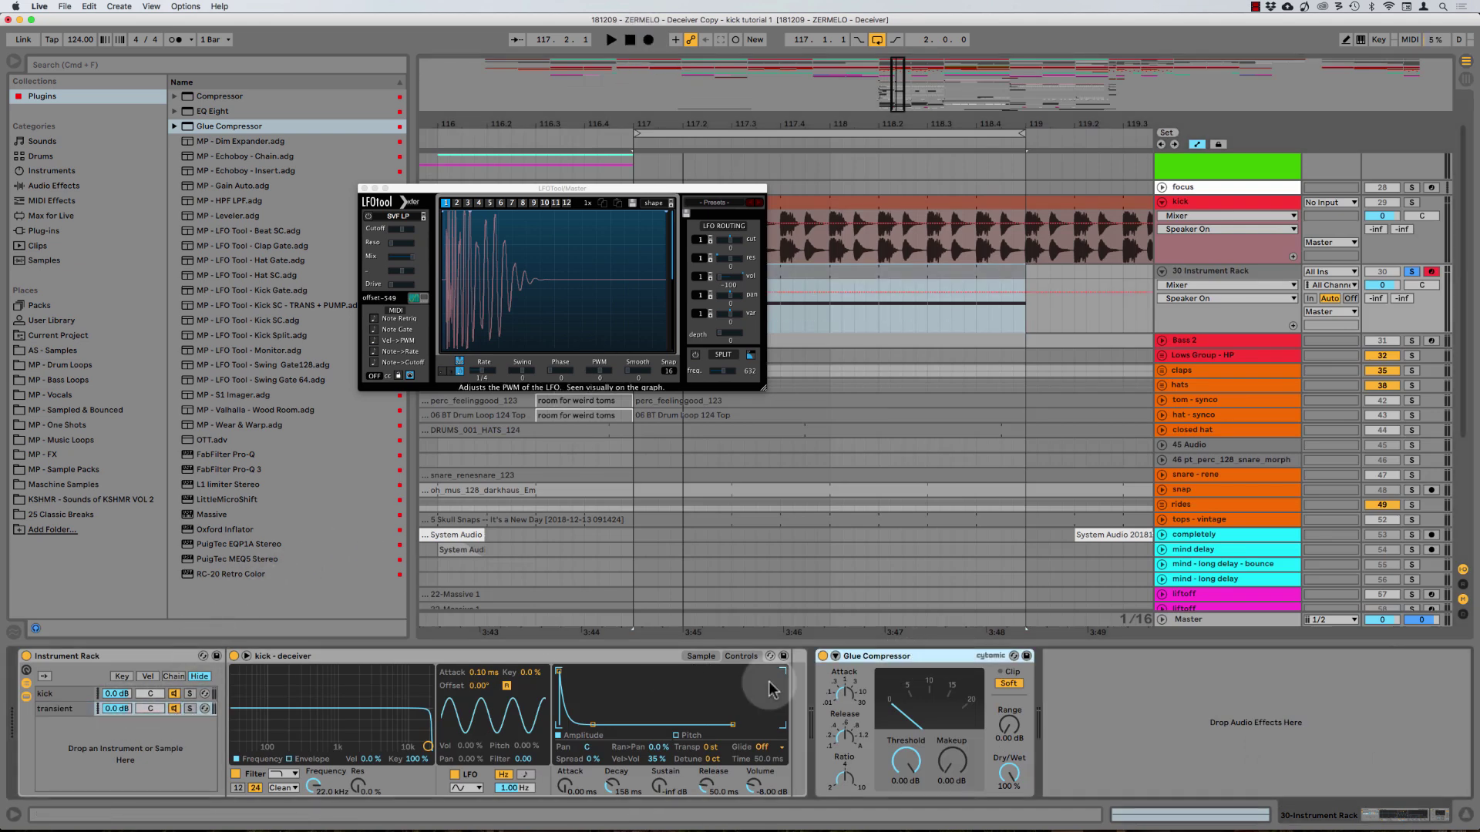
{"action": "key", "text": "space"}
{"action": "left_click_drag", "start_coordinate": [108, 708], "coordinate": [120, 705]}
{"action": "key", "text": "space"}
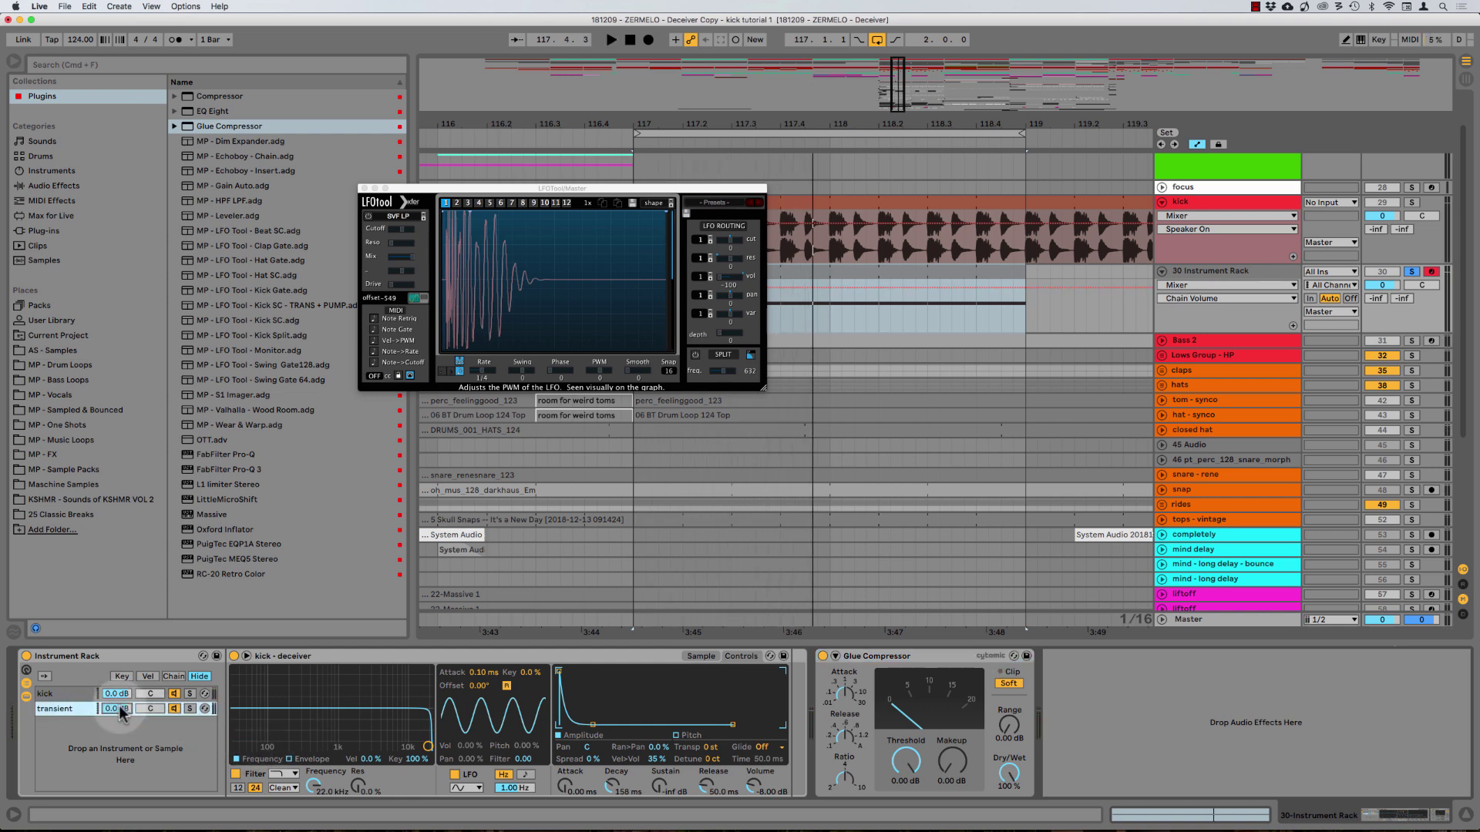
{"action": "left_click_drag", "start_coordinate": [117, 708], "coordinate": [121, 720]}
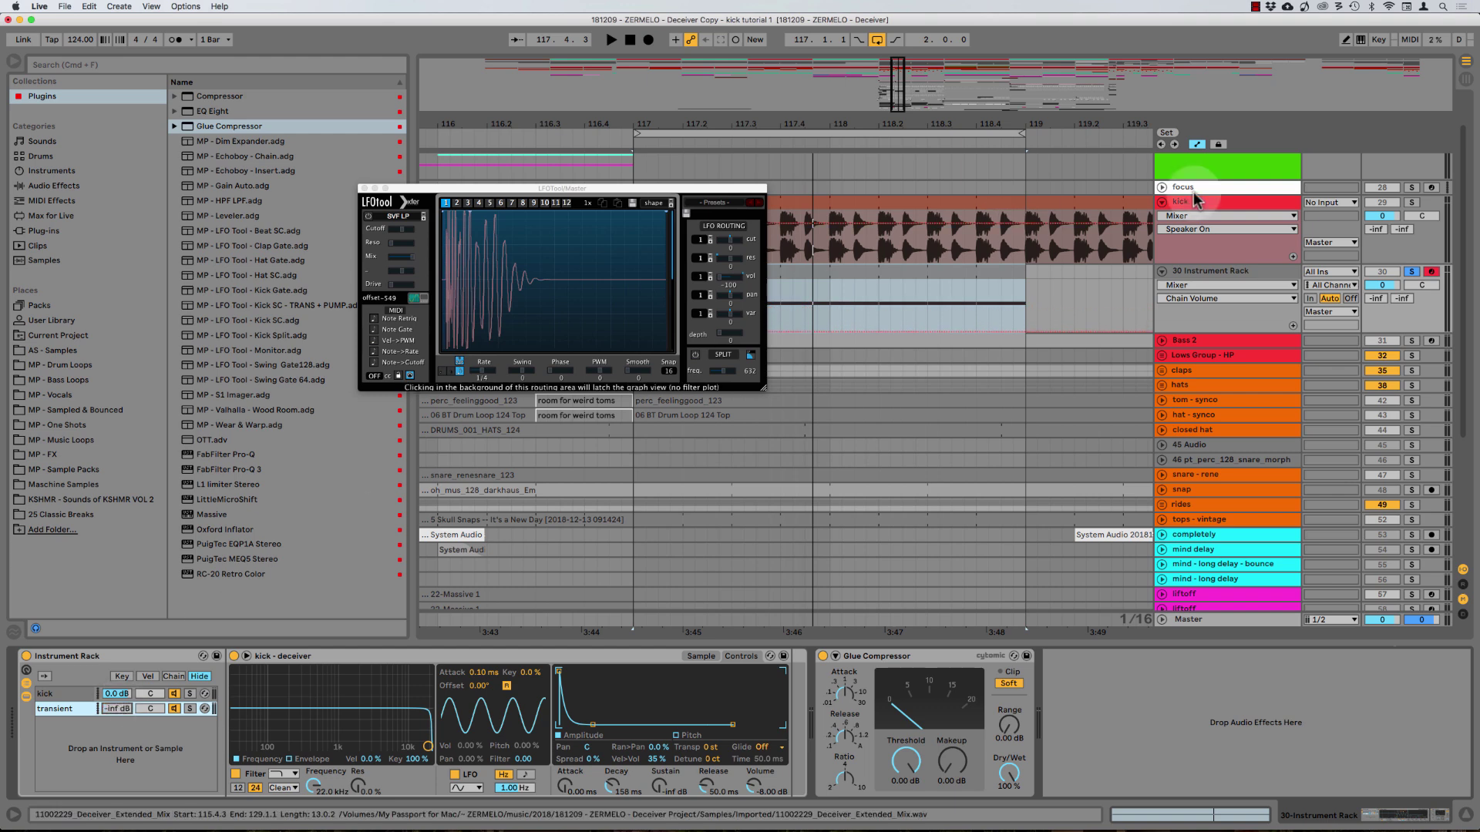
Unsolo the Instrument Rack track and move the LFOtool window up-left out of the way
{"action": "left_click", "coordinate": [1411, 271]}
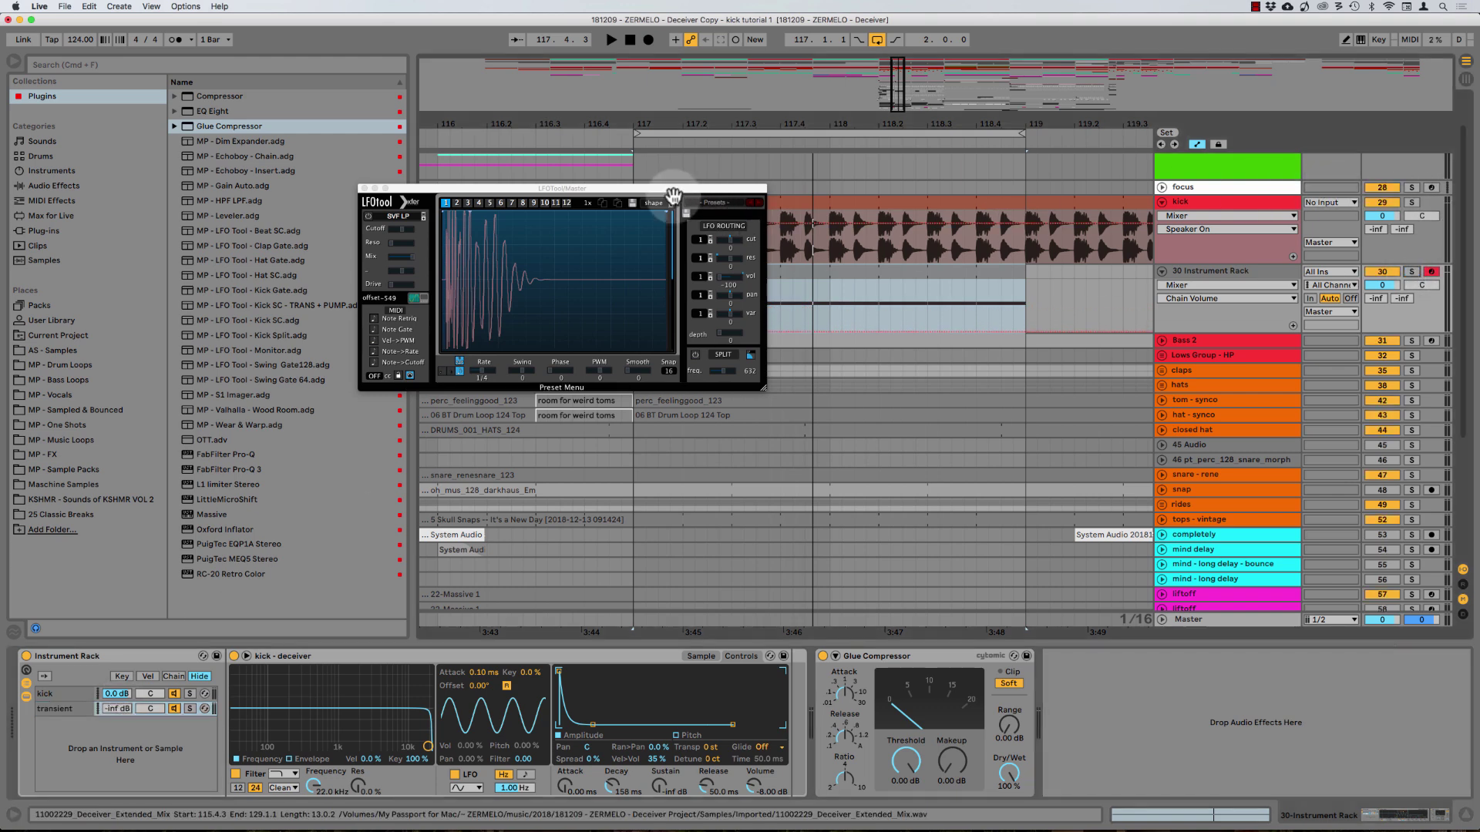
{"action": "left_click_drag", "start_coordinate": [672, 199], "coordinate": [506, 179]}
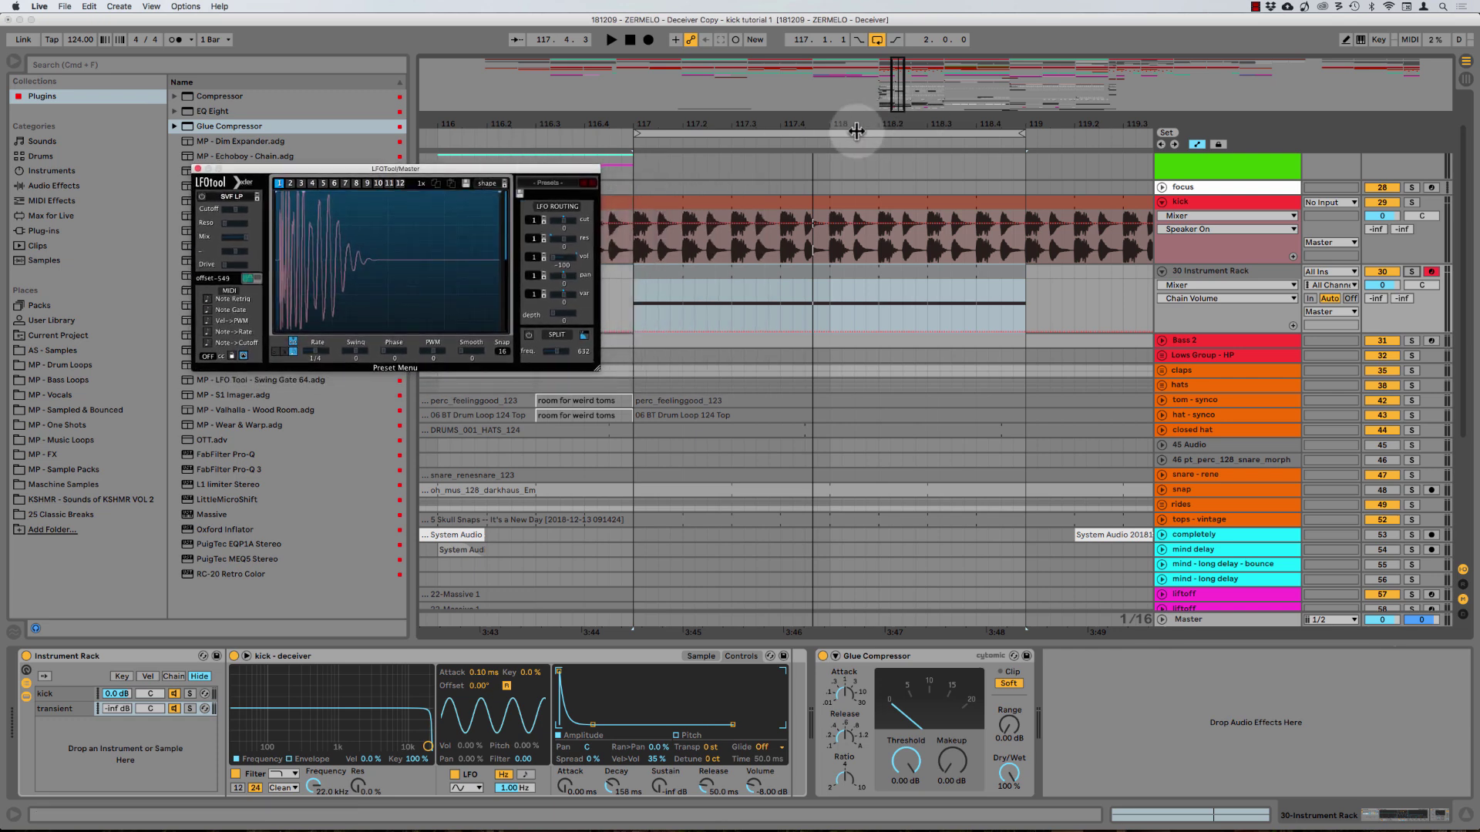
{"action": "left_click", "coordinate": [852, 132]}
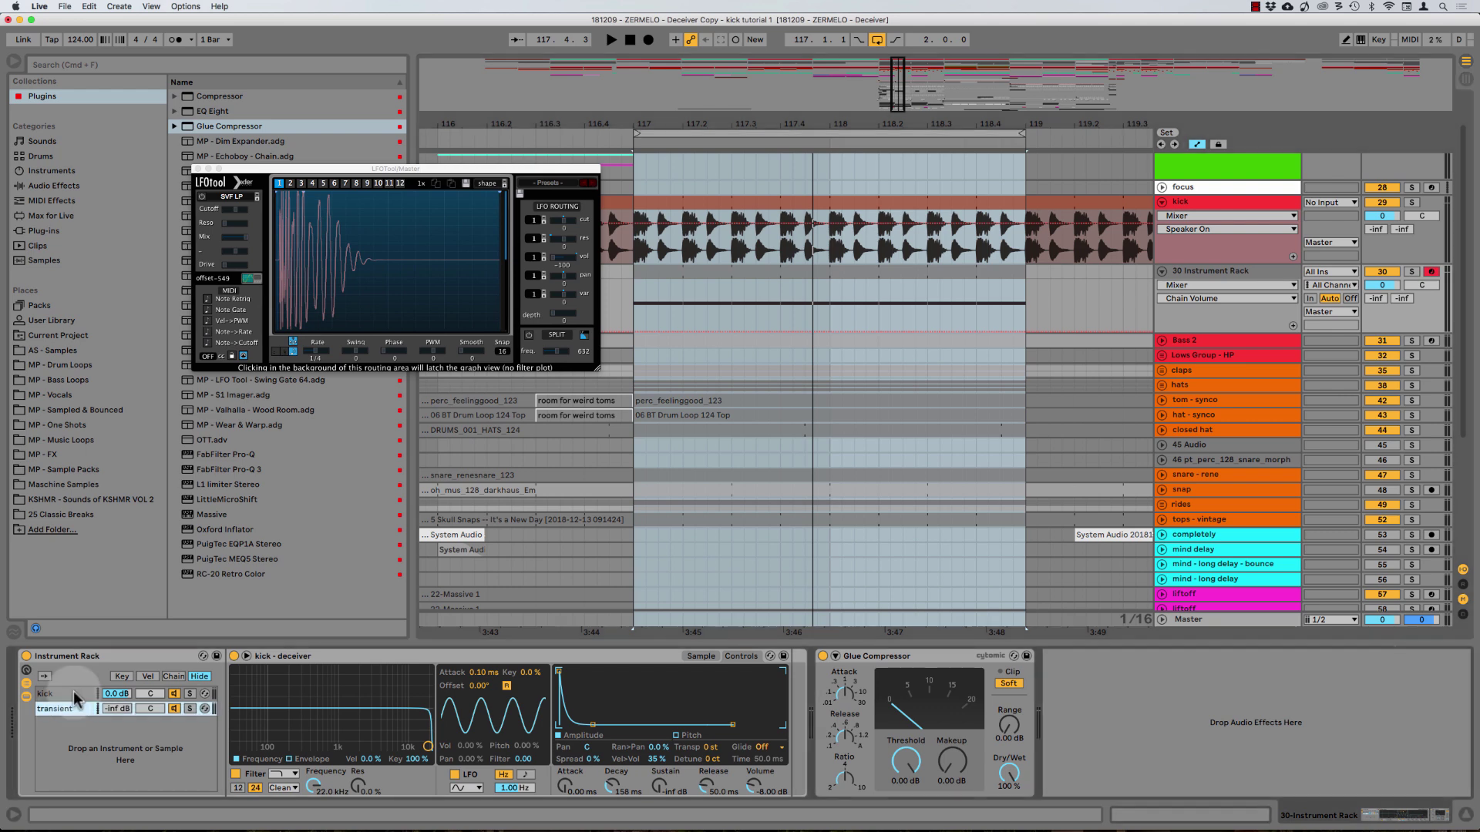
Loop bars 117–119 and play them once with the transient chain selected
{"action": "left_click", "coordinate": [708, 274]}
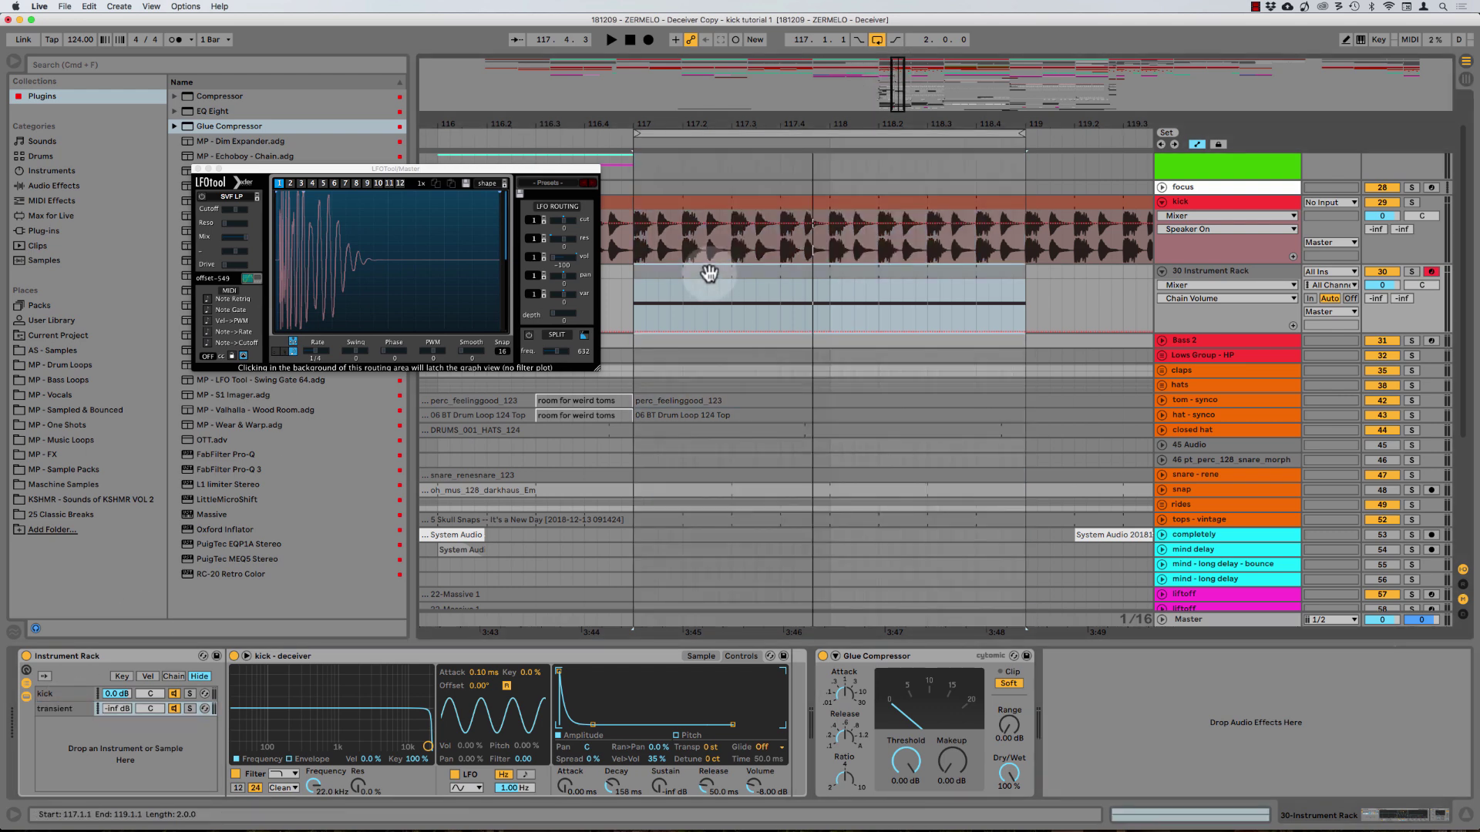
{"action": "key", "text": "space"}
{"action": "left_click", "coordinate": [124, 708]}
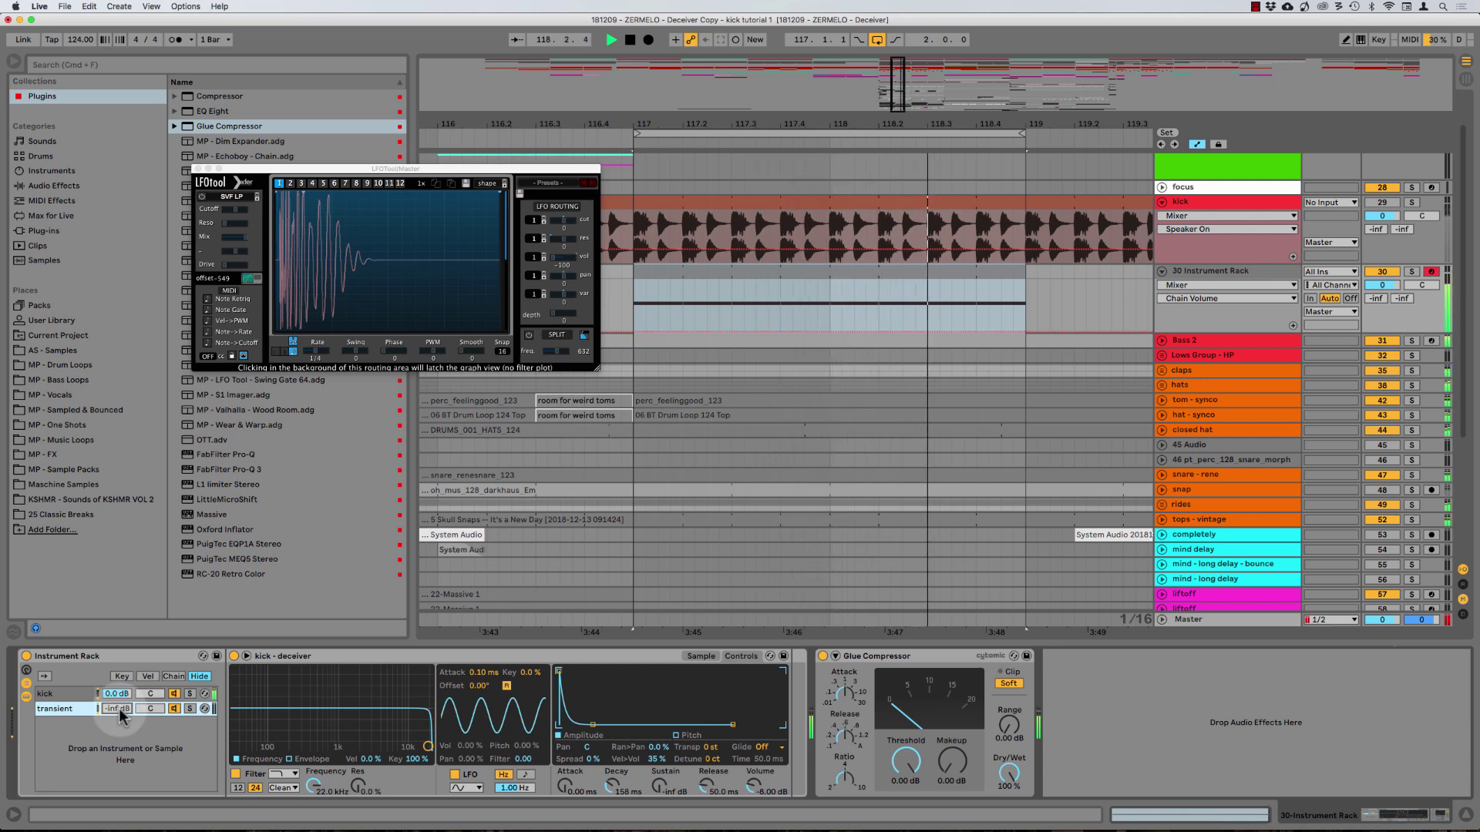
{"action": "key", "text": "space"}
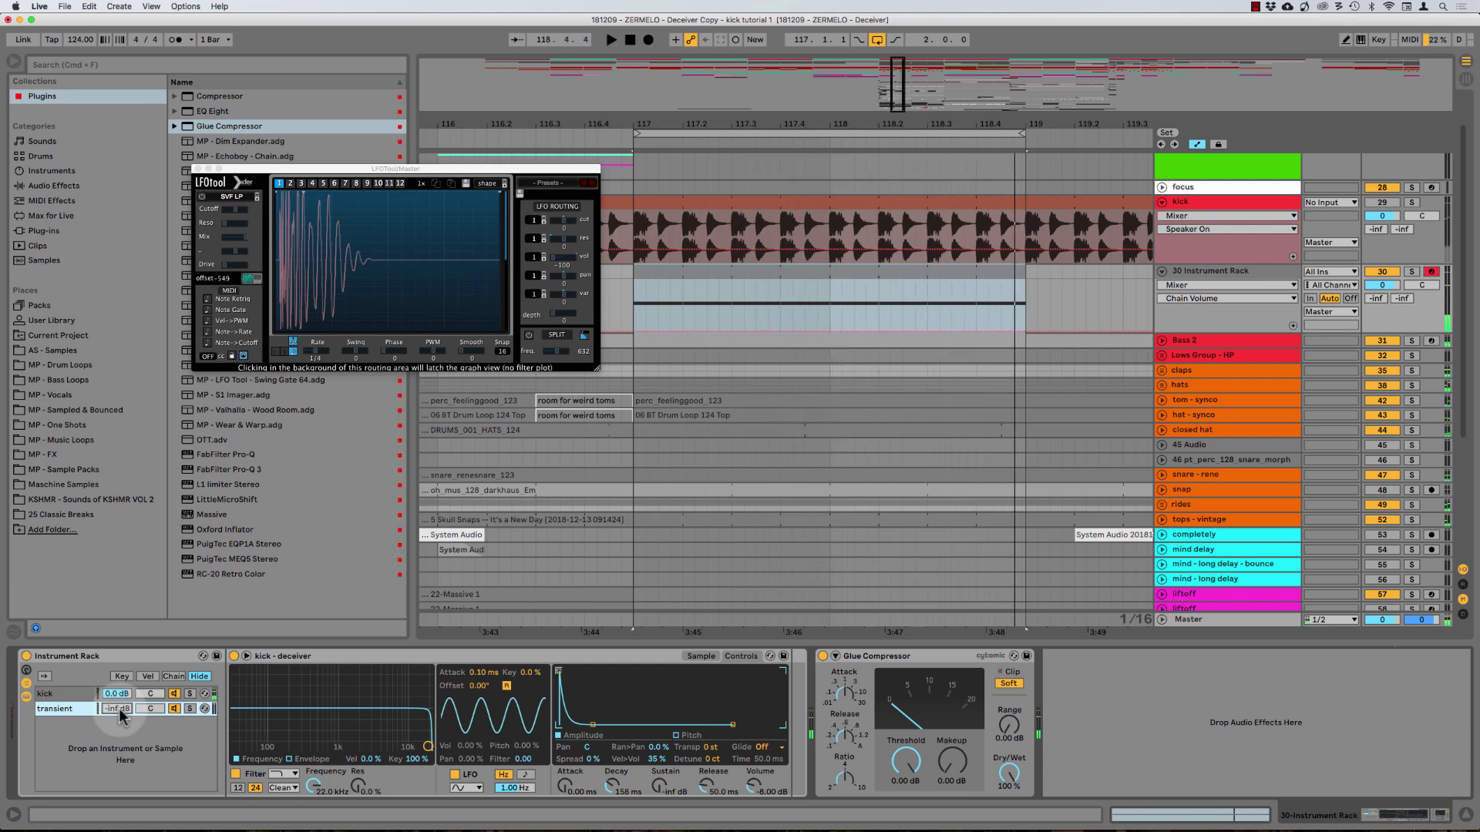
Set the transient chain volume to -20 dB and preview it briefly
{"action": "left_click", "coordinate": [120, 710]}
{"action": "type", "text": "-20"}
{"action": "key", "text": "Return"}
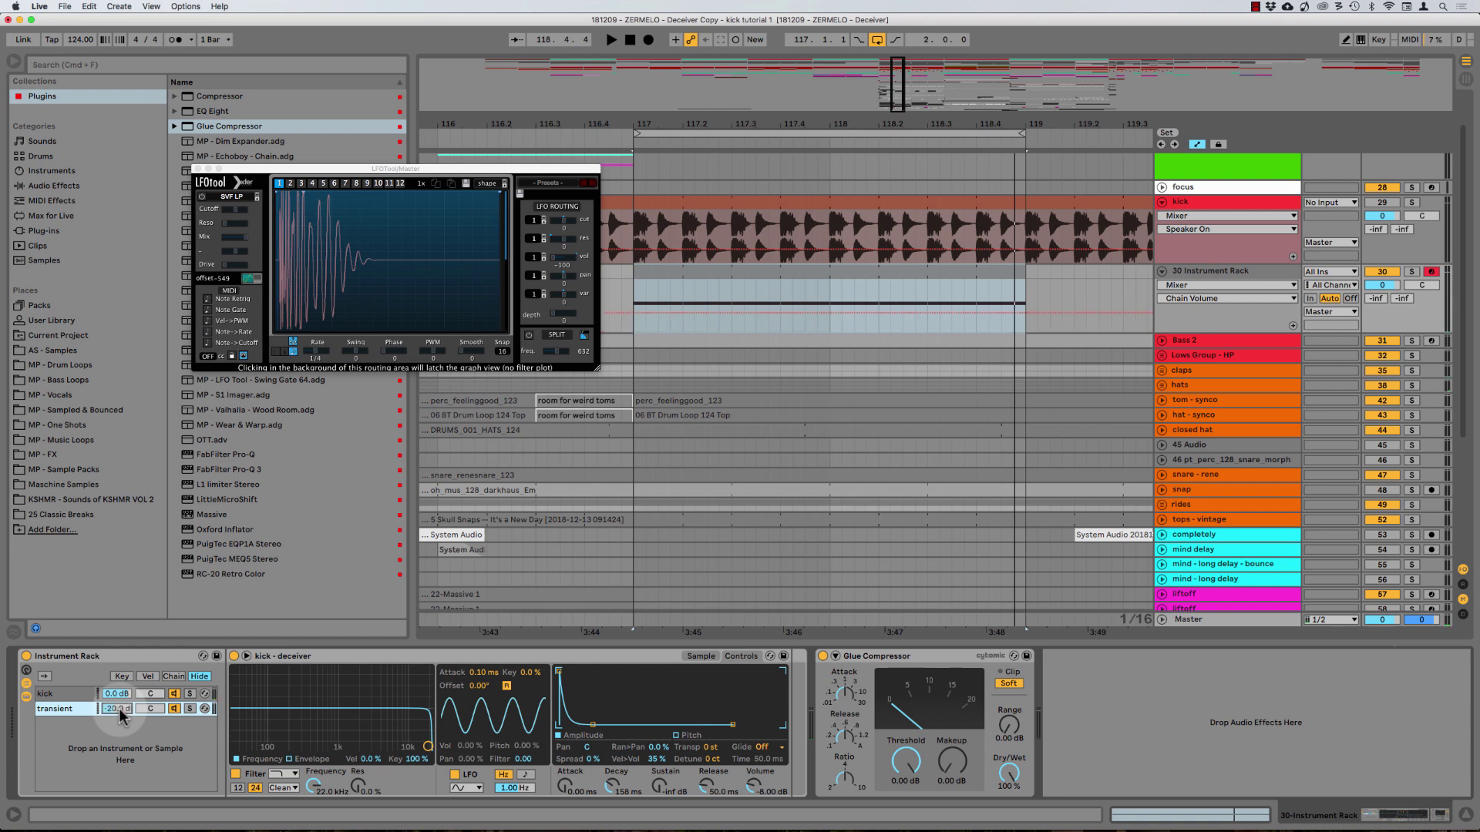
{"action": "key", "text": "space"}
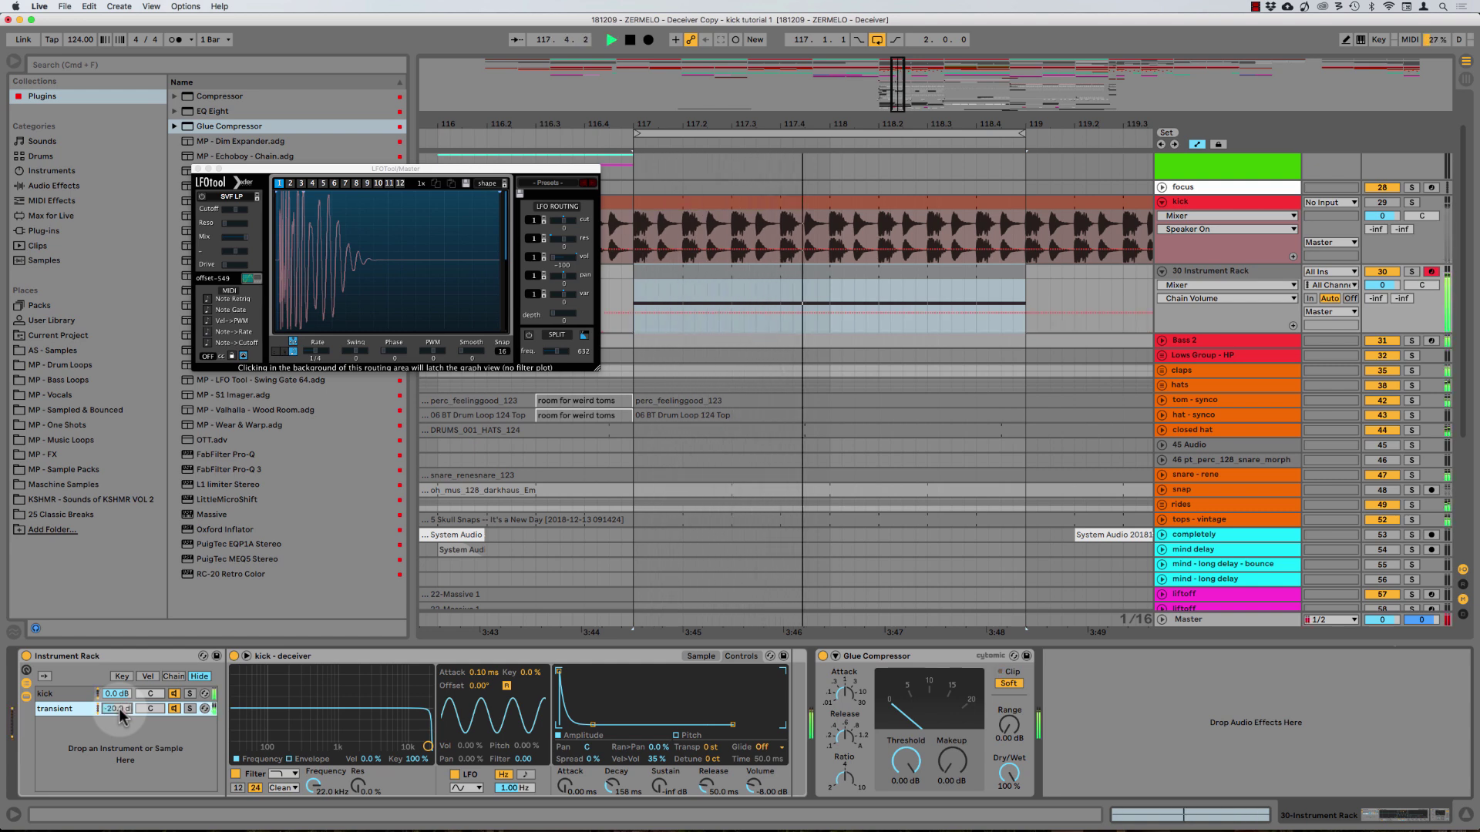
{"action": "key", "text": "space"}
{"action": "scroll", "coordinate": [119, 713], "scroll_direction": "up", "scroll_amount": 2}
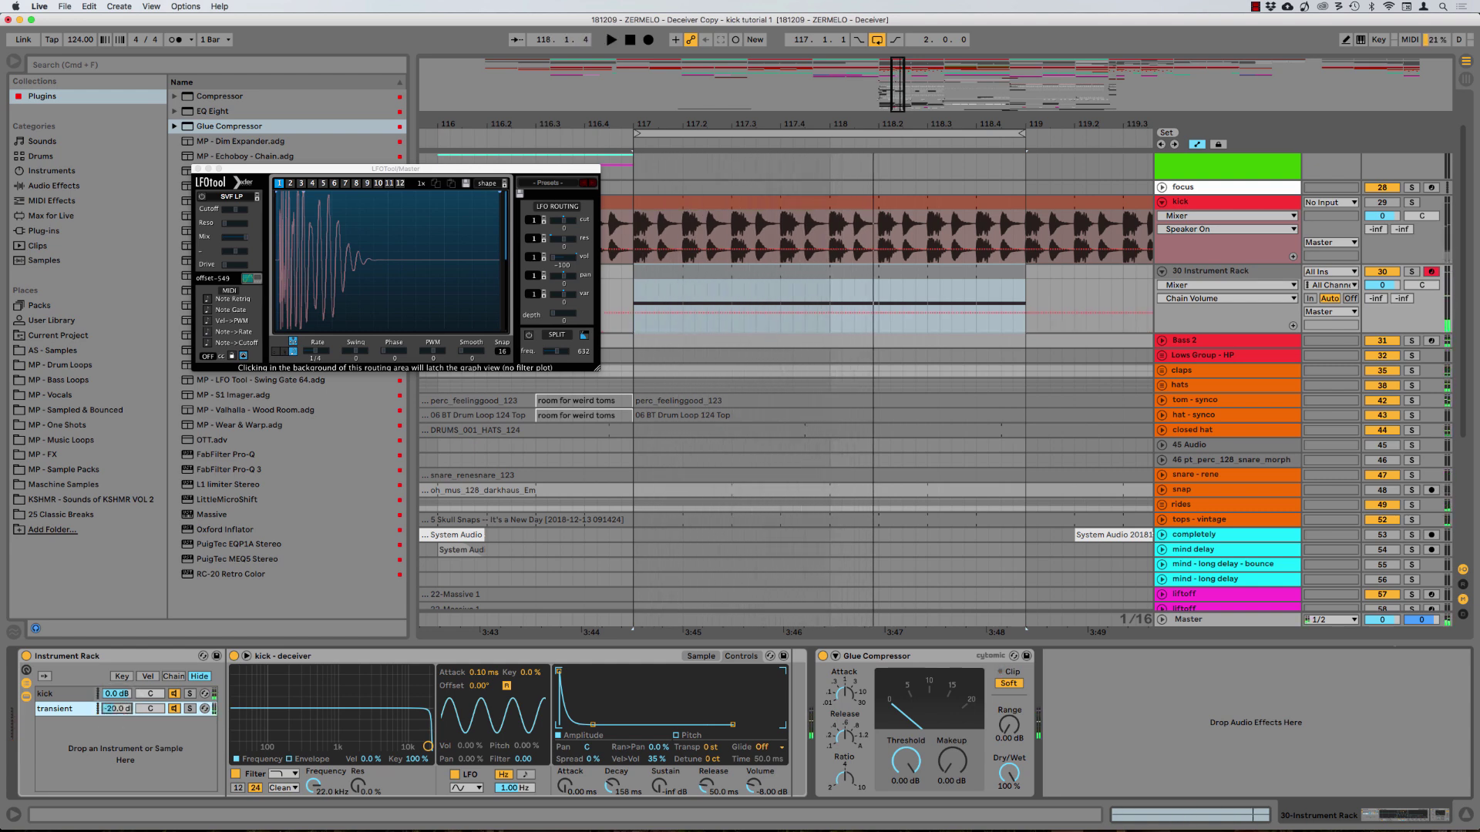
{"action": "left_click_drag", "start_coordinate": [120, 715], "coordinate": [121, 727]}
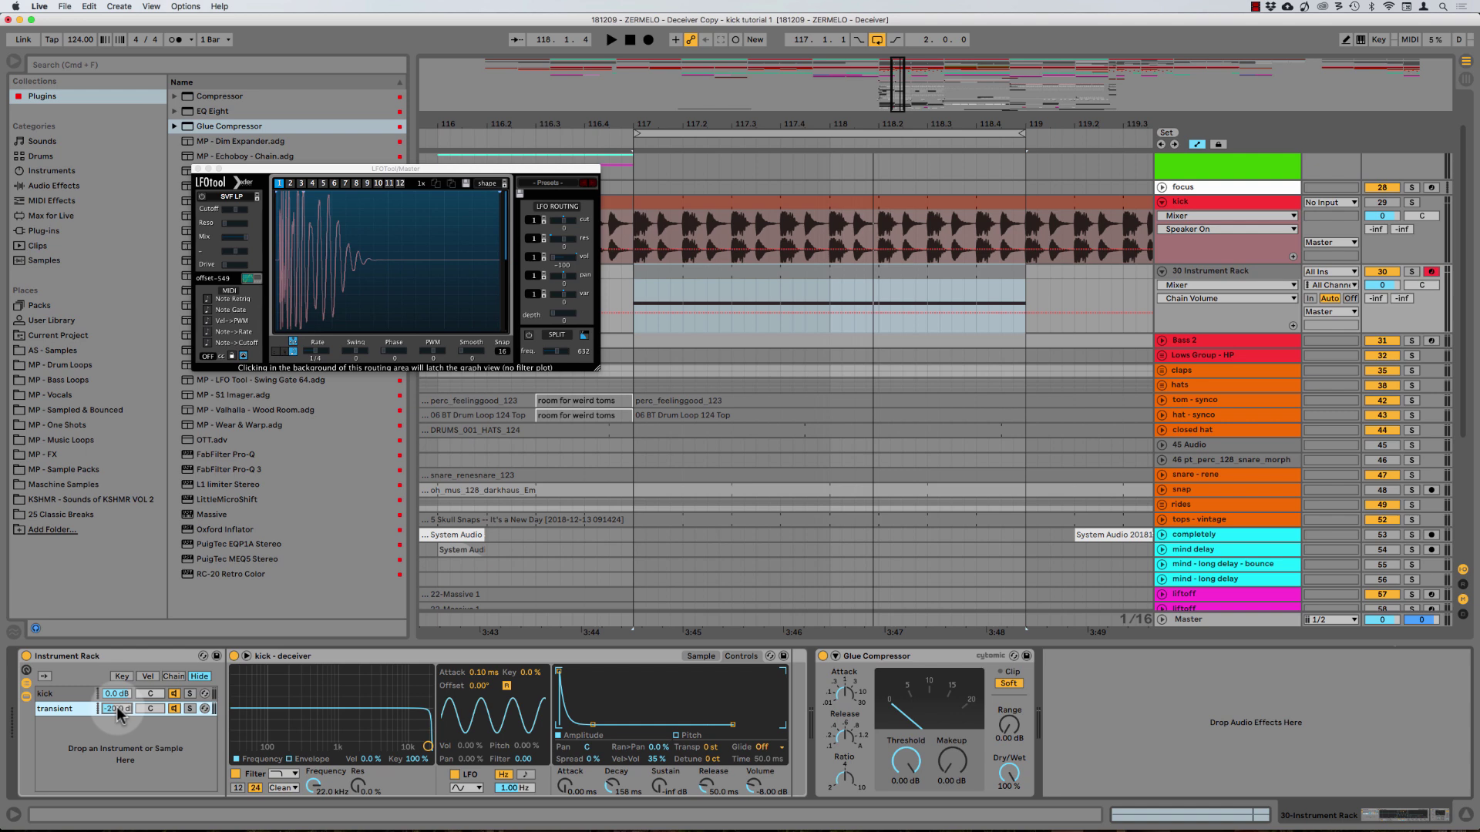
During playback, compare the kick with and without the transient chain, lowering it to -8 dB
{"action": "key", "text": "space"}
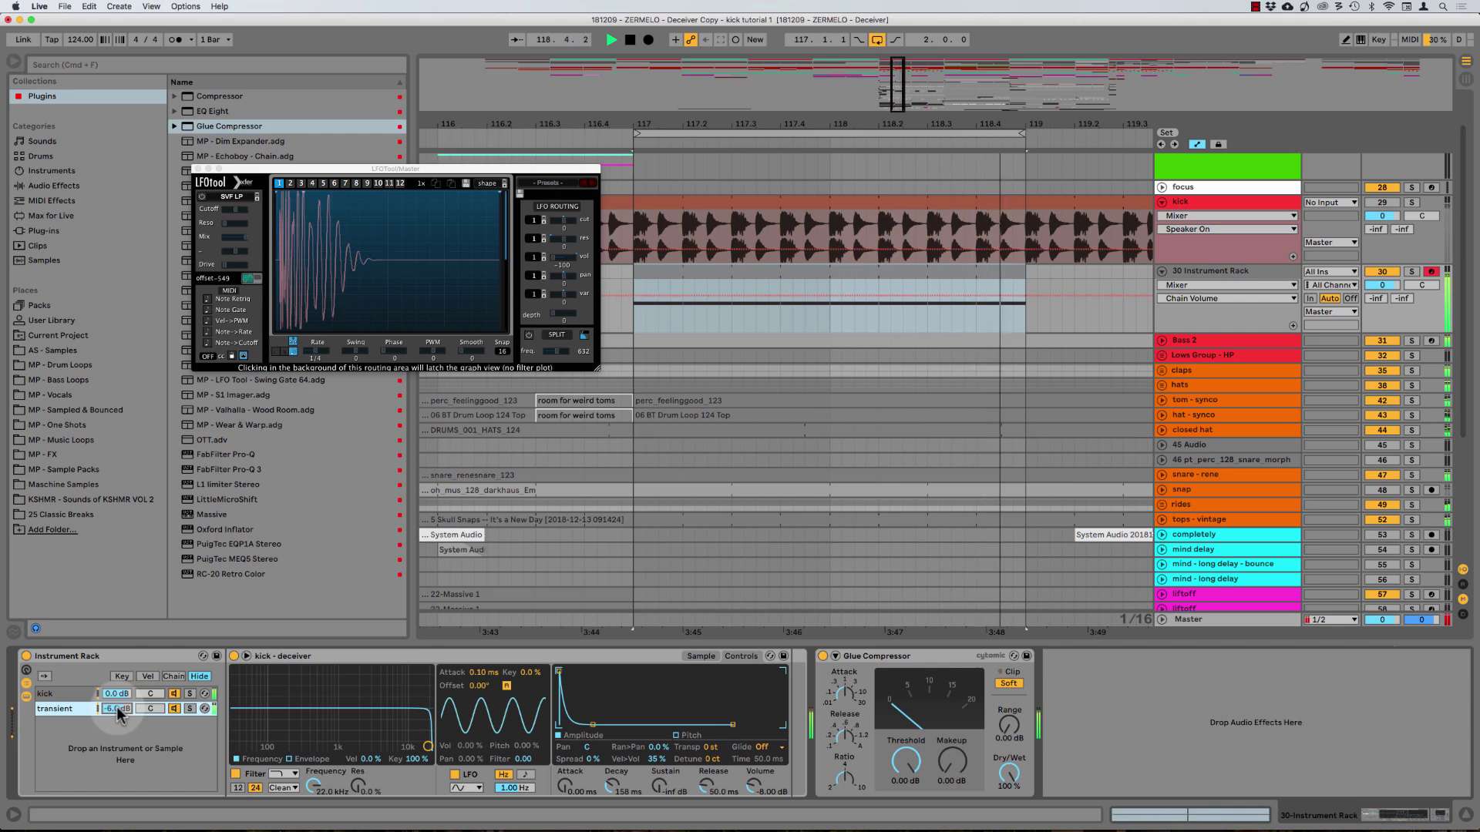
{"action": "left_click", "coordinate": [175, 709]}
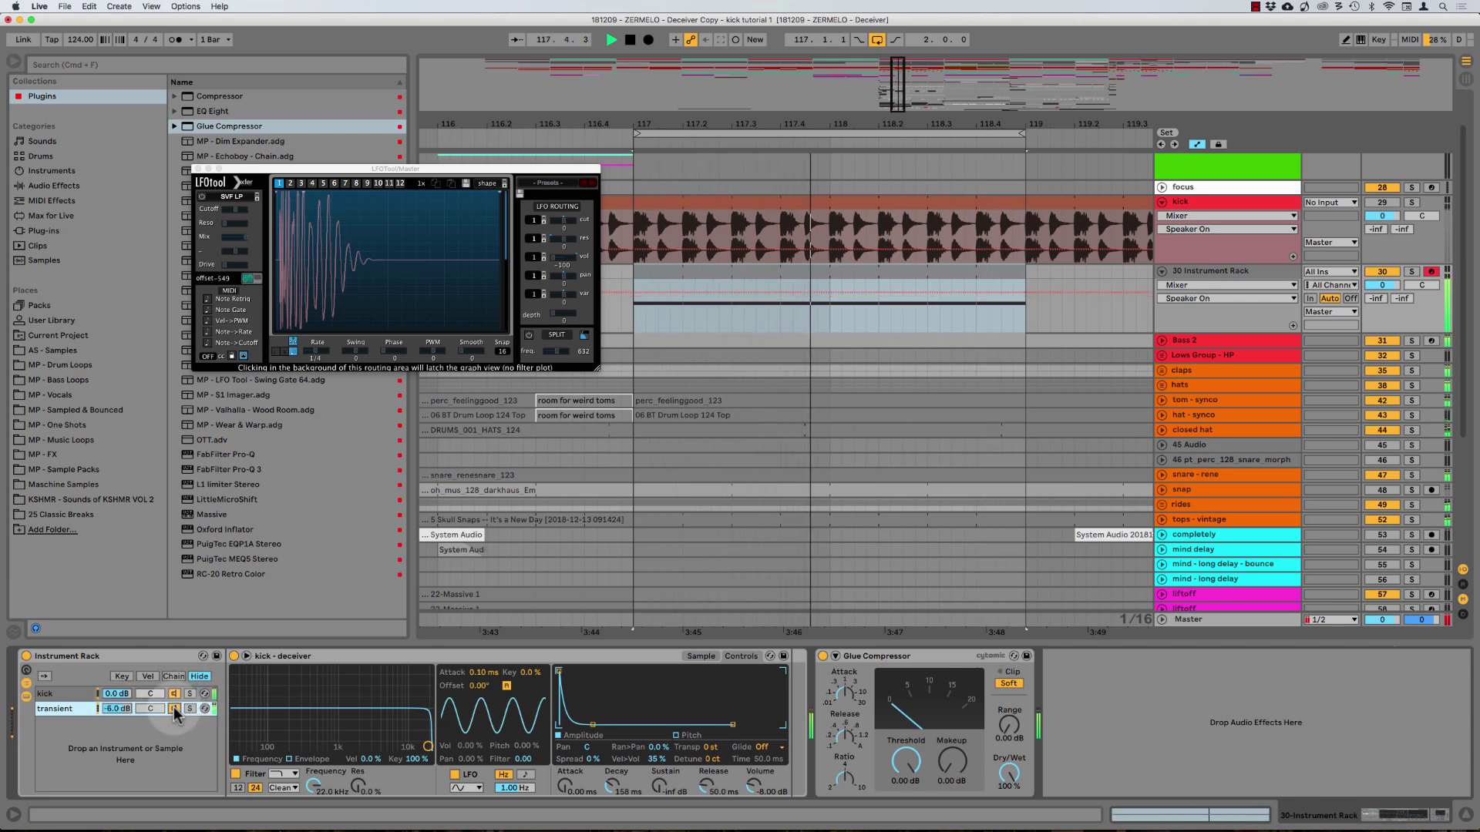
{"action": "left_click", "coordinate": [175, 709]}
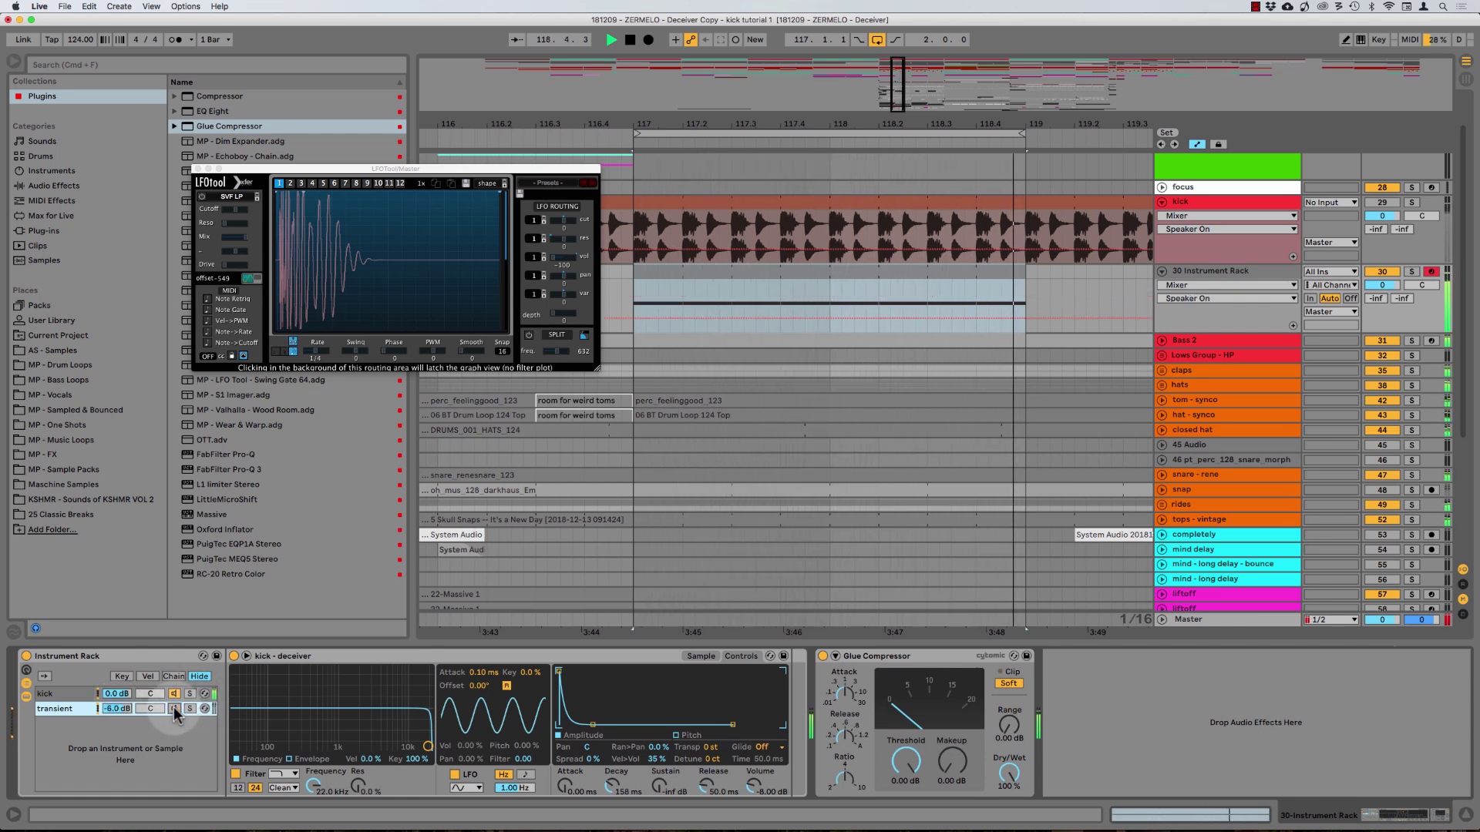
{"action": "left_click", "coordinate": [118, 709]}
{"action": "key", "text": "Down"}
{"action": "key", "text": "Down"}
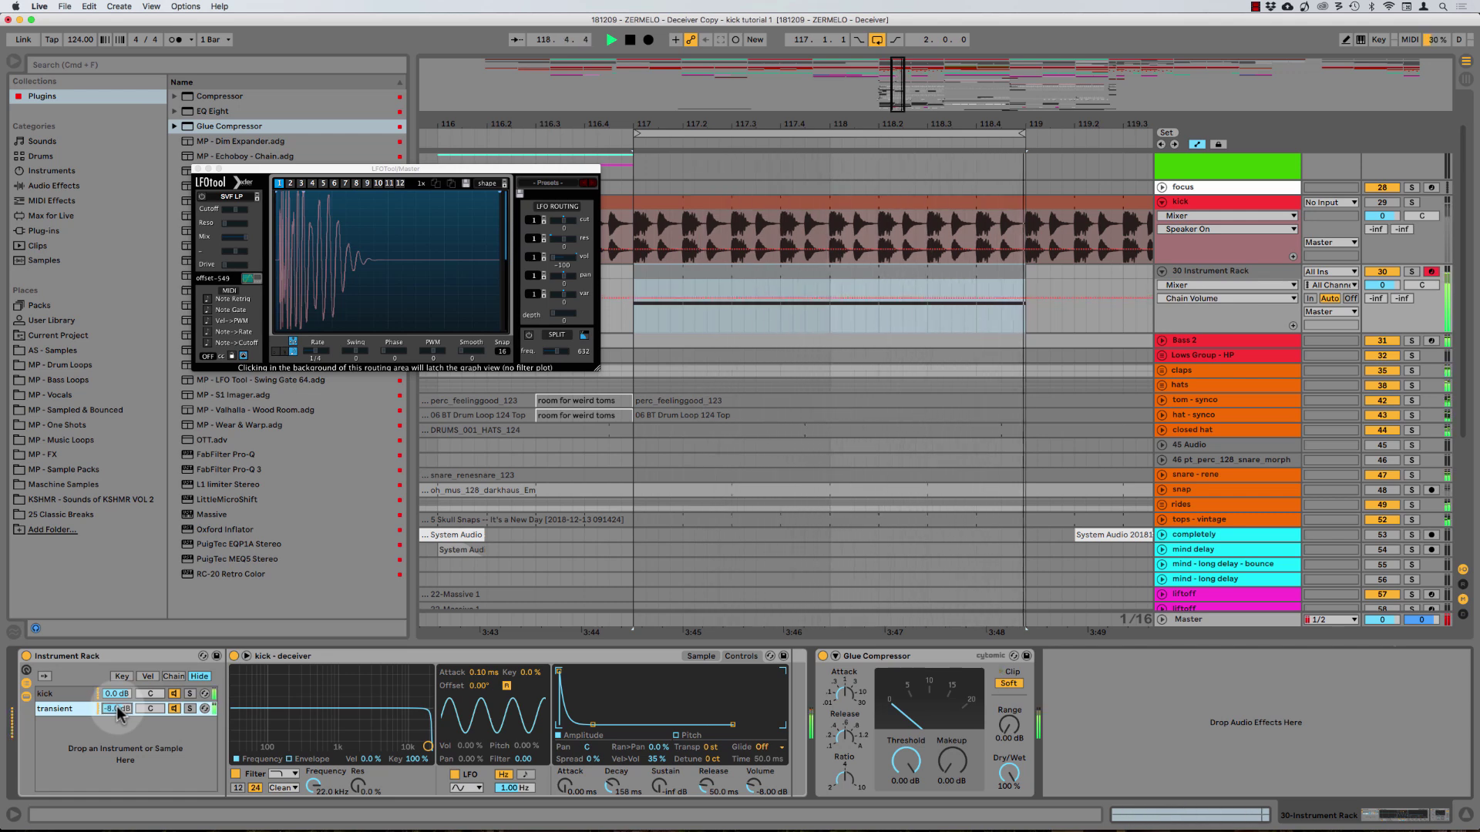
{"action": "left_click", "coordinate": [174, 709]}
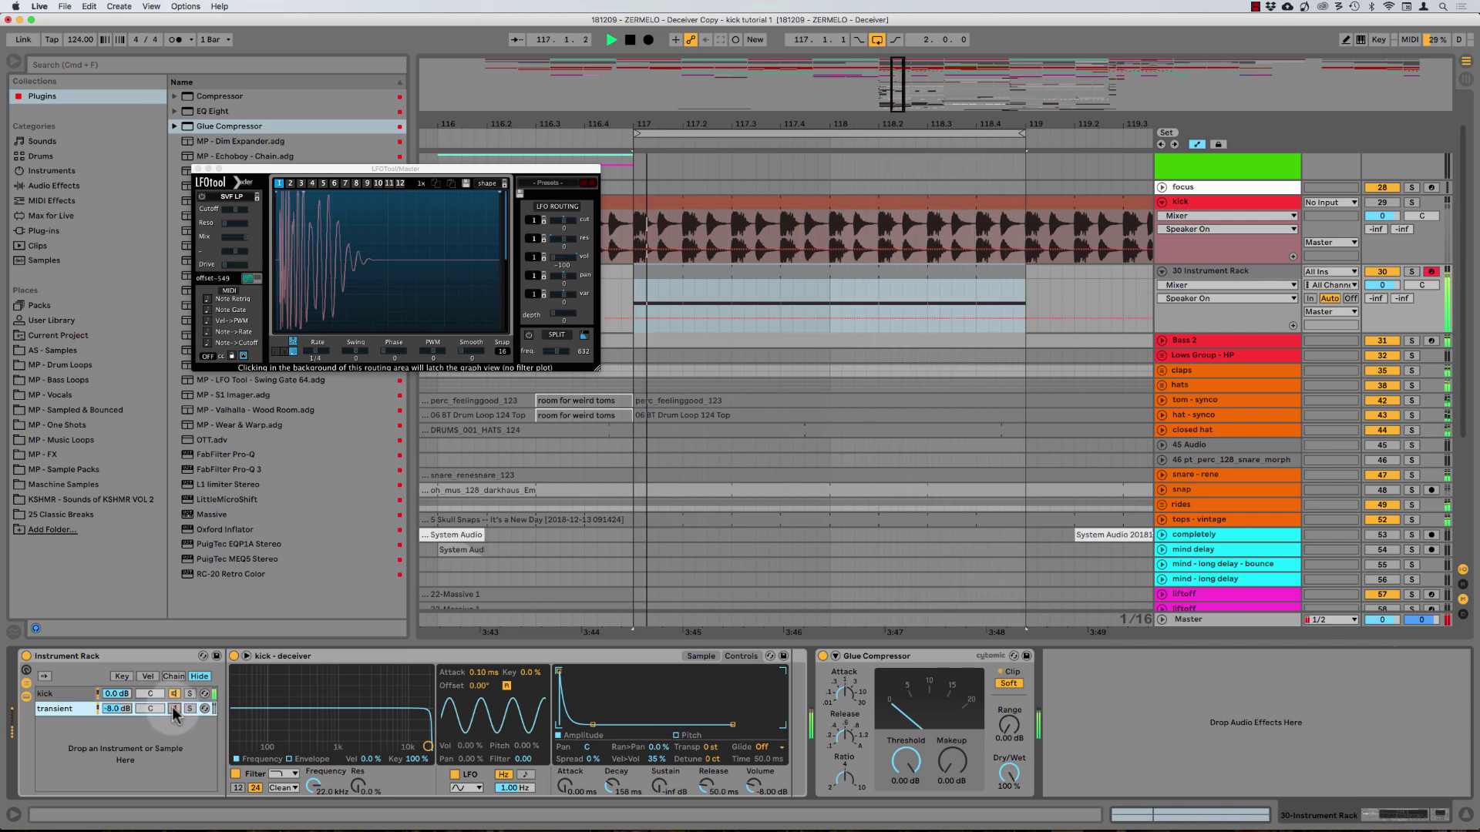
{"action": "left_click", "coordinate": [174, 708]}
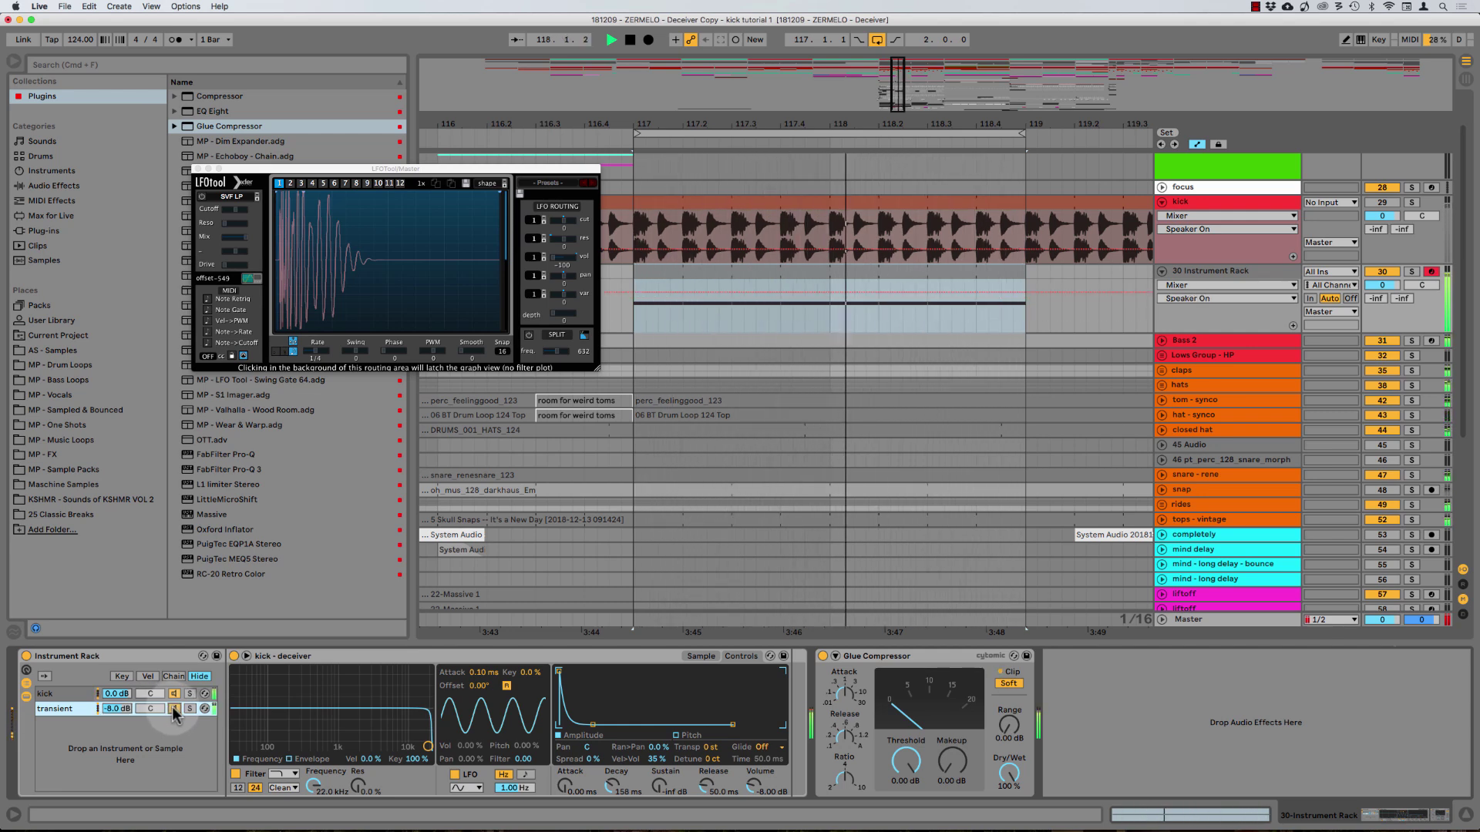
{"action": "key", "text": "space"}
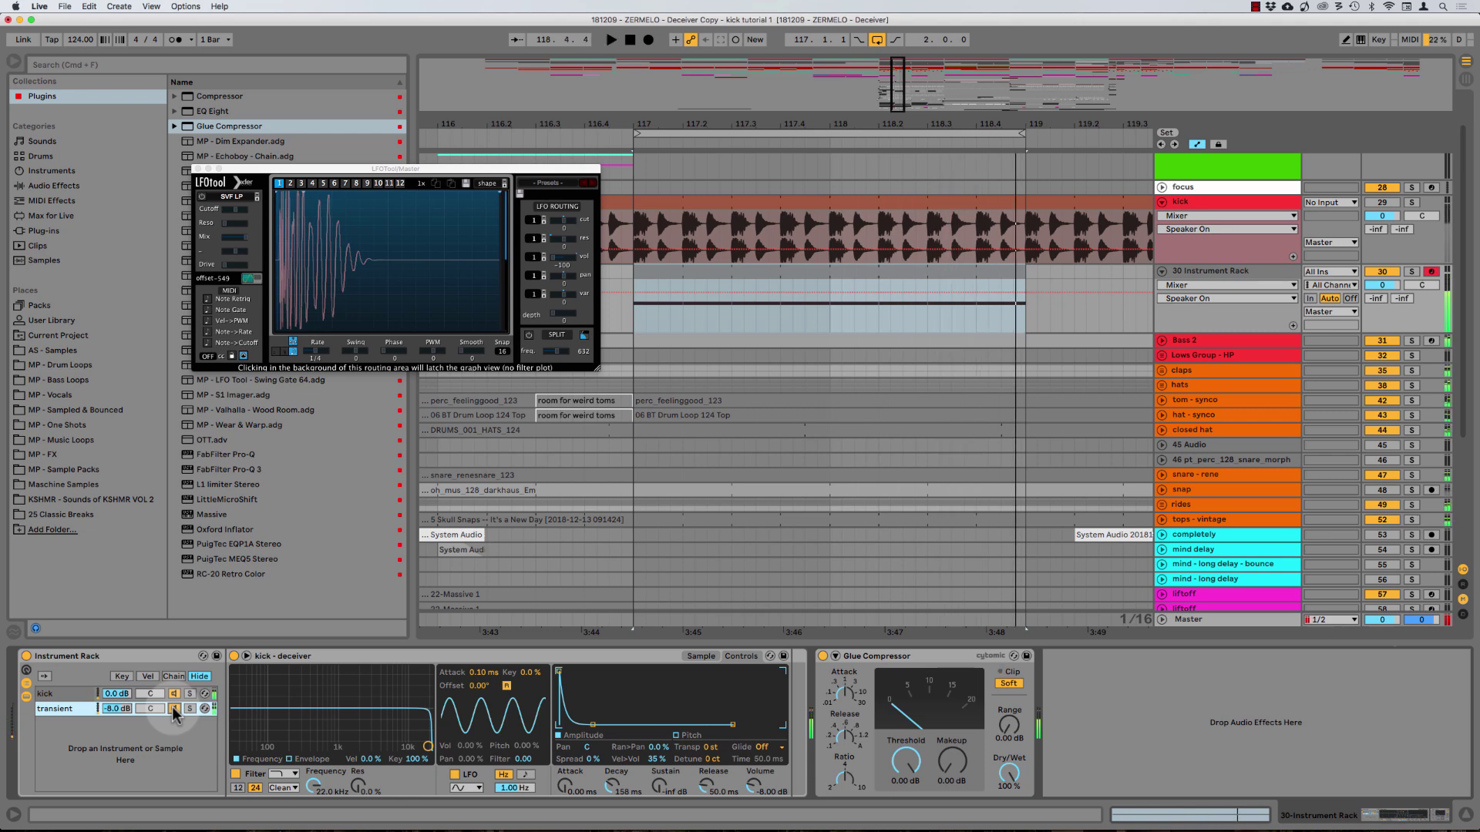
Compare the kick alone against the blend, then lower the transient chain volume to -10.0 dB
{"action": "left_click", "coordinate": [122, 713]}
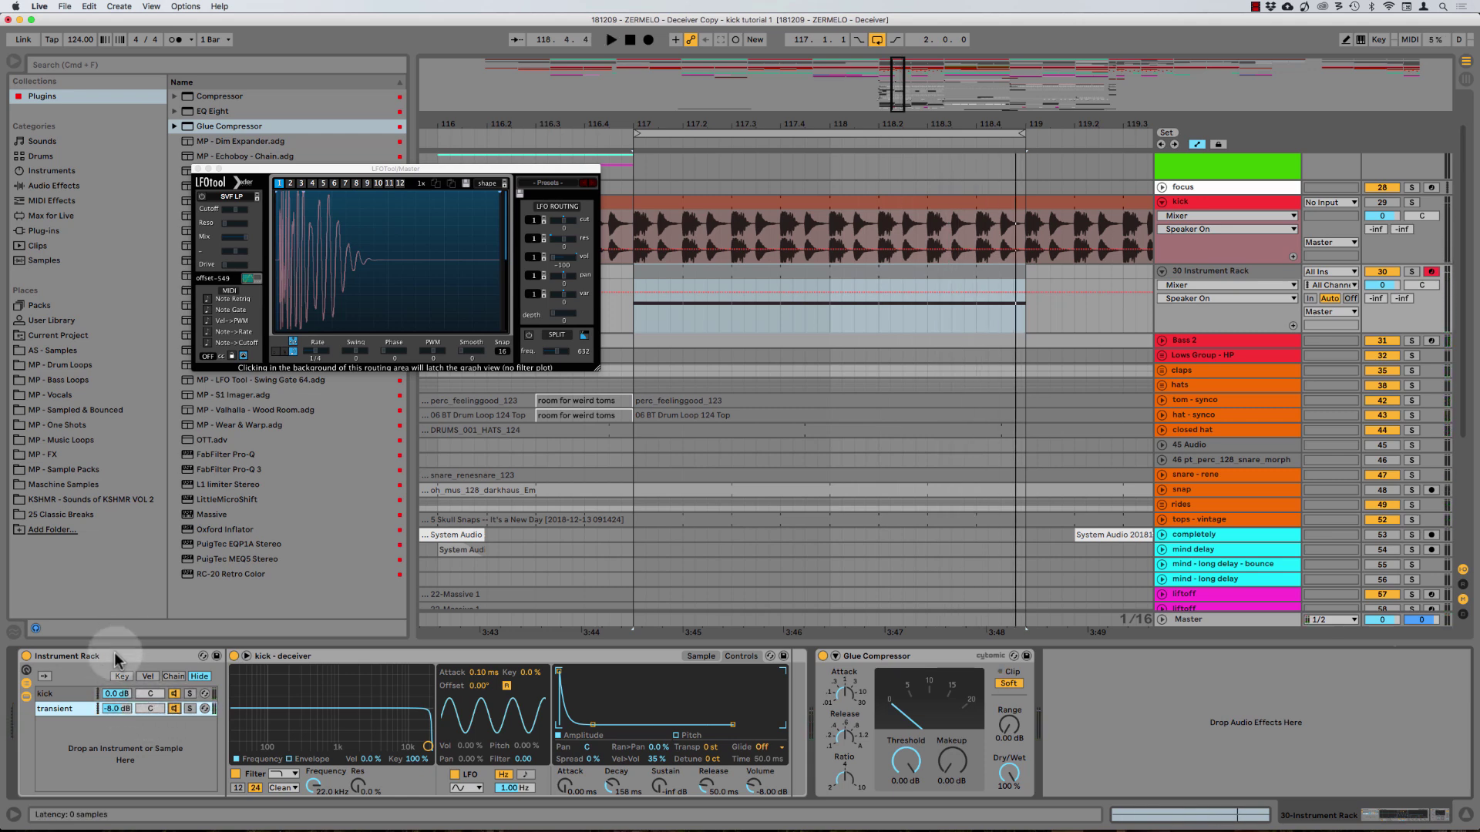
{"action": "left_click", "coordinate": [118, 709]}
{"action": "left_click", "coordinate": [175, 709]}
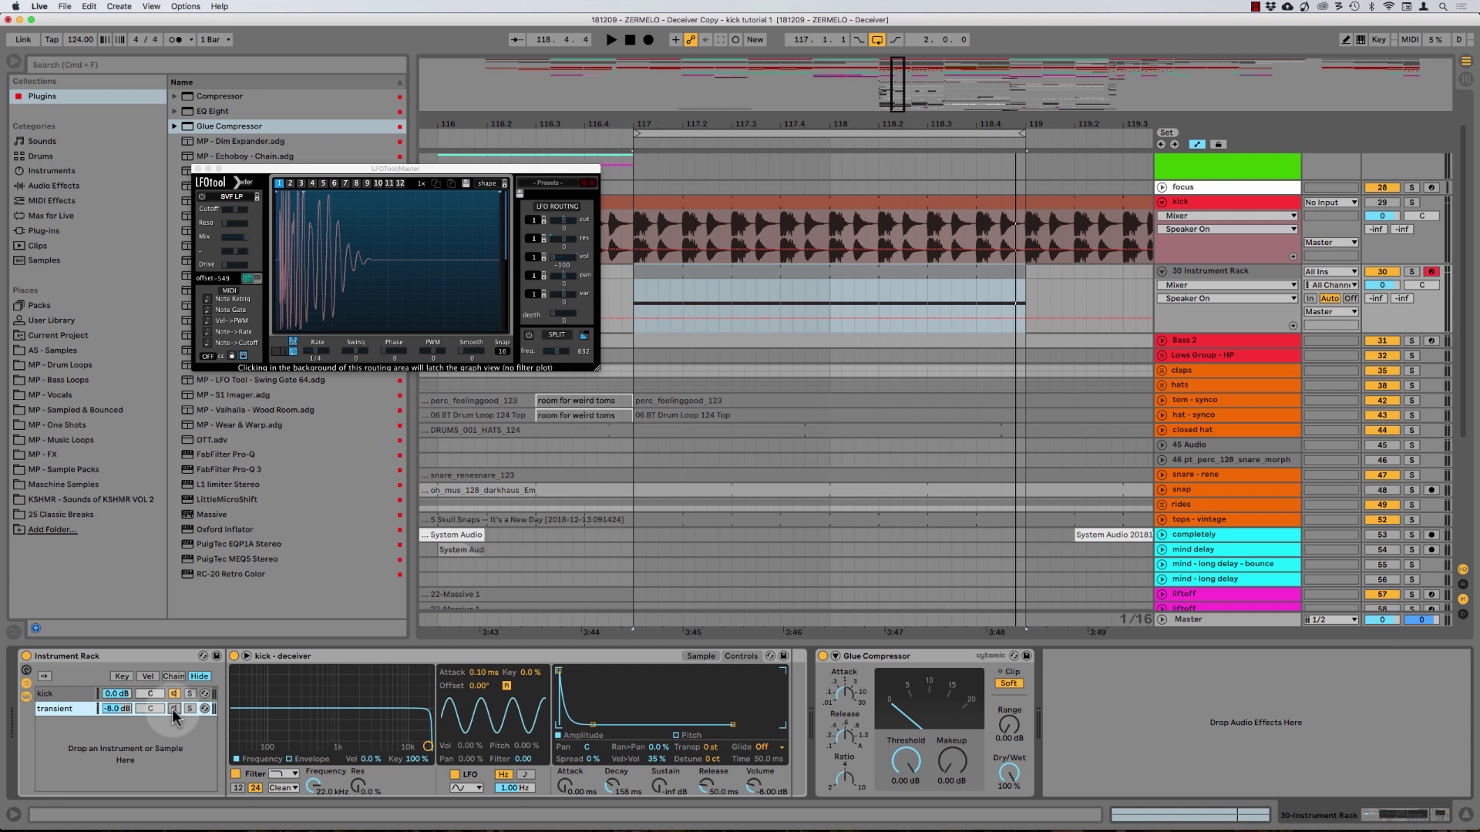
{"action": "key", "text": "space"}
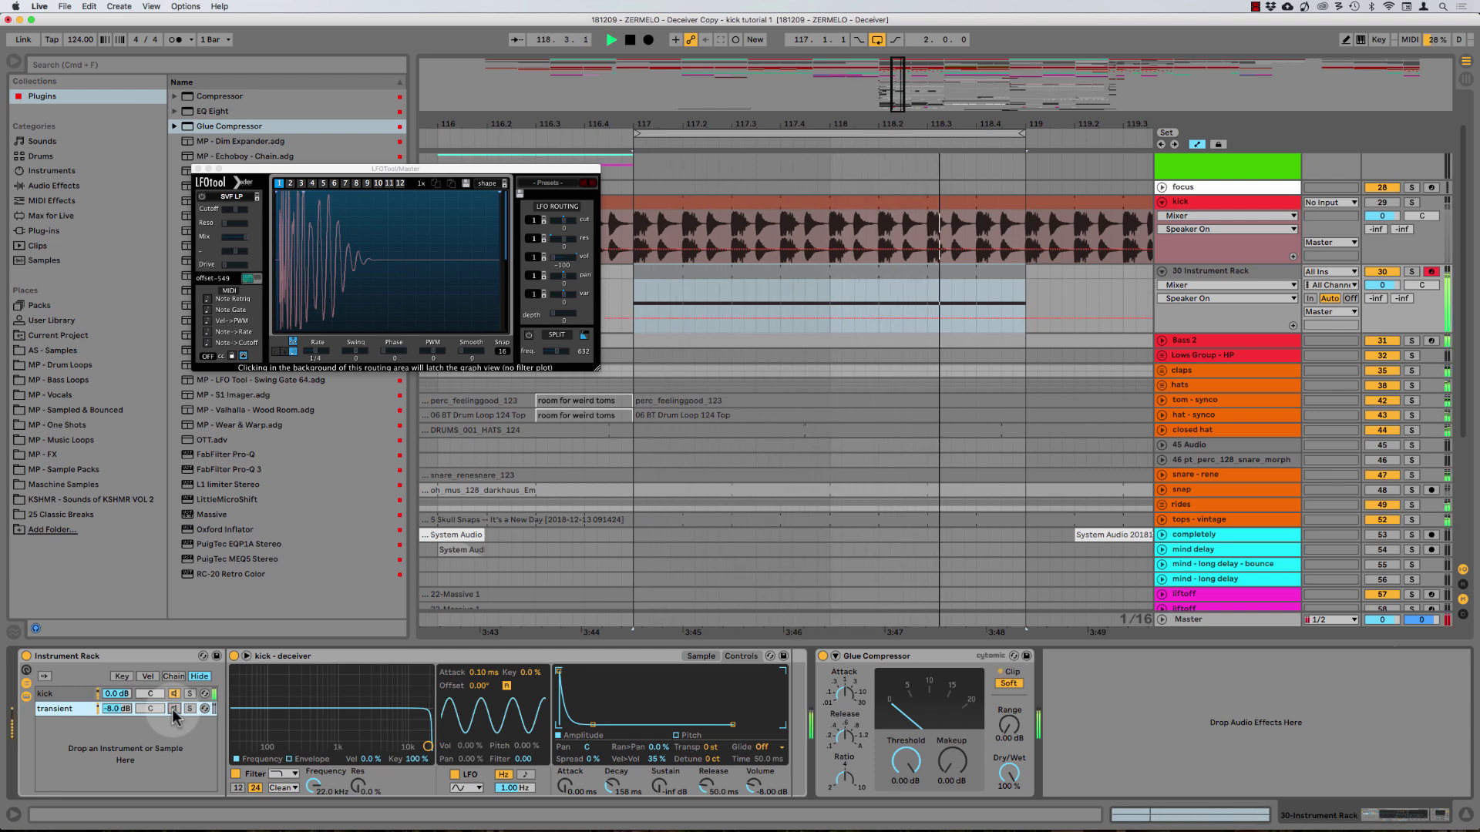
{"action": "left_click", "coordinate": [175, 709]}
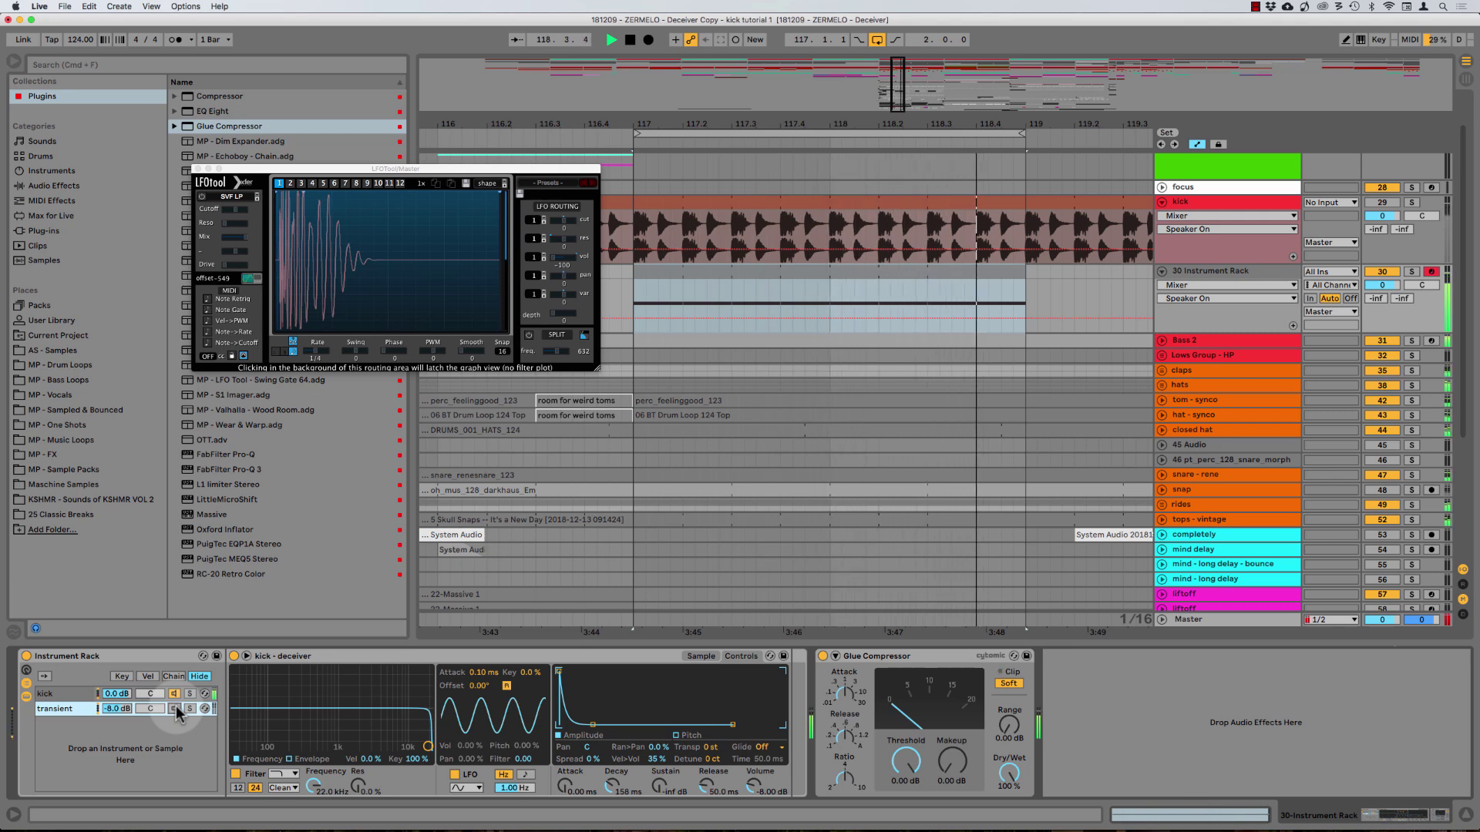
{"action": "left_click", "coordinate": [175, 708]}
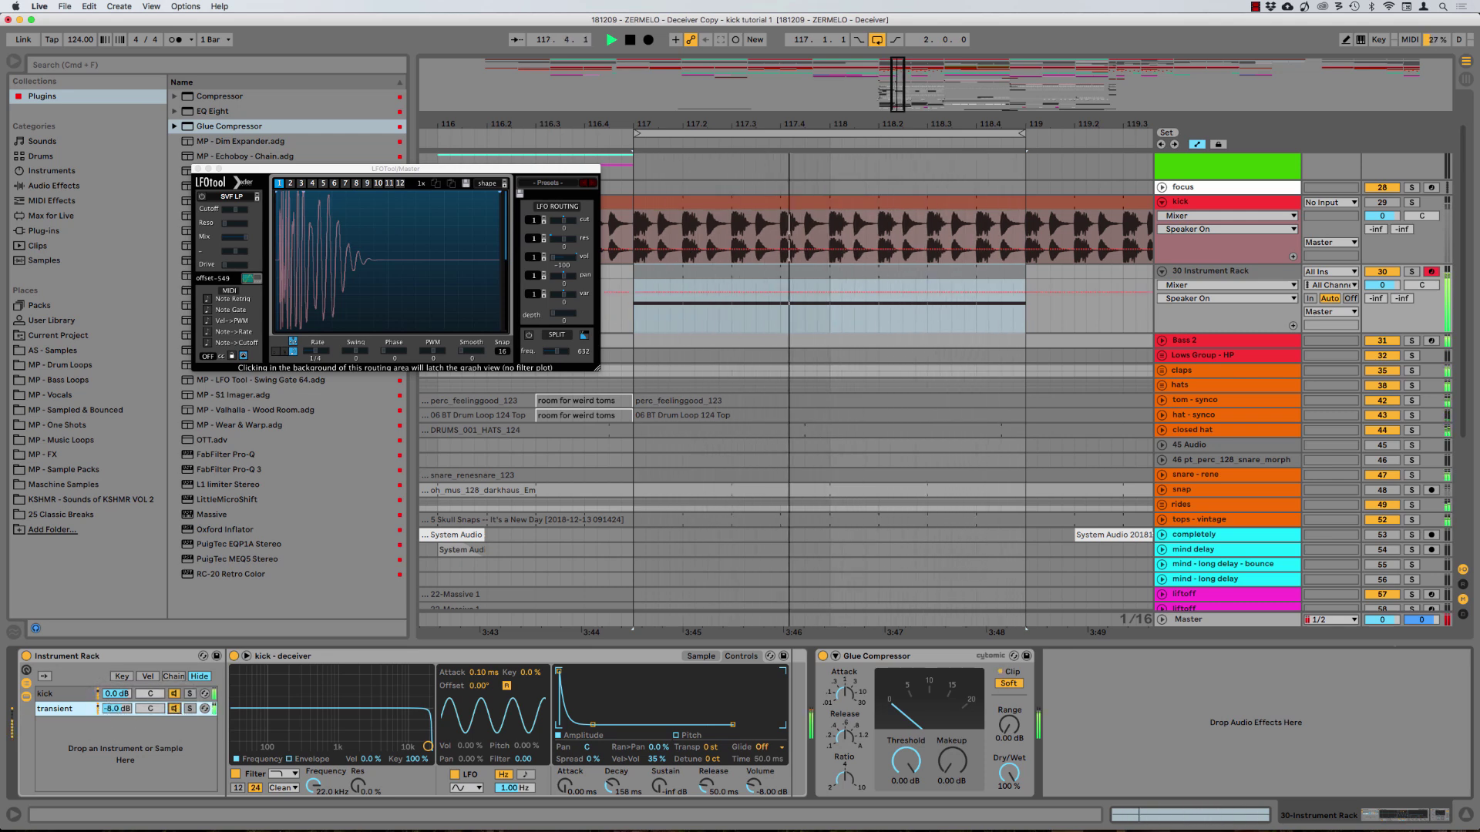
{"action": "left_click_drag", "start_coordinate": [117, 709], "coordinate": [116, 717]}
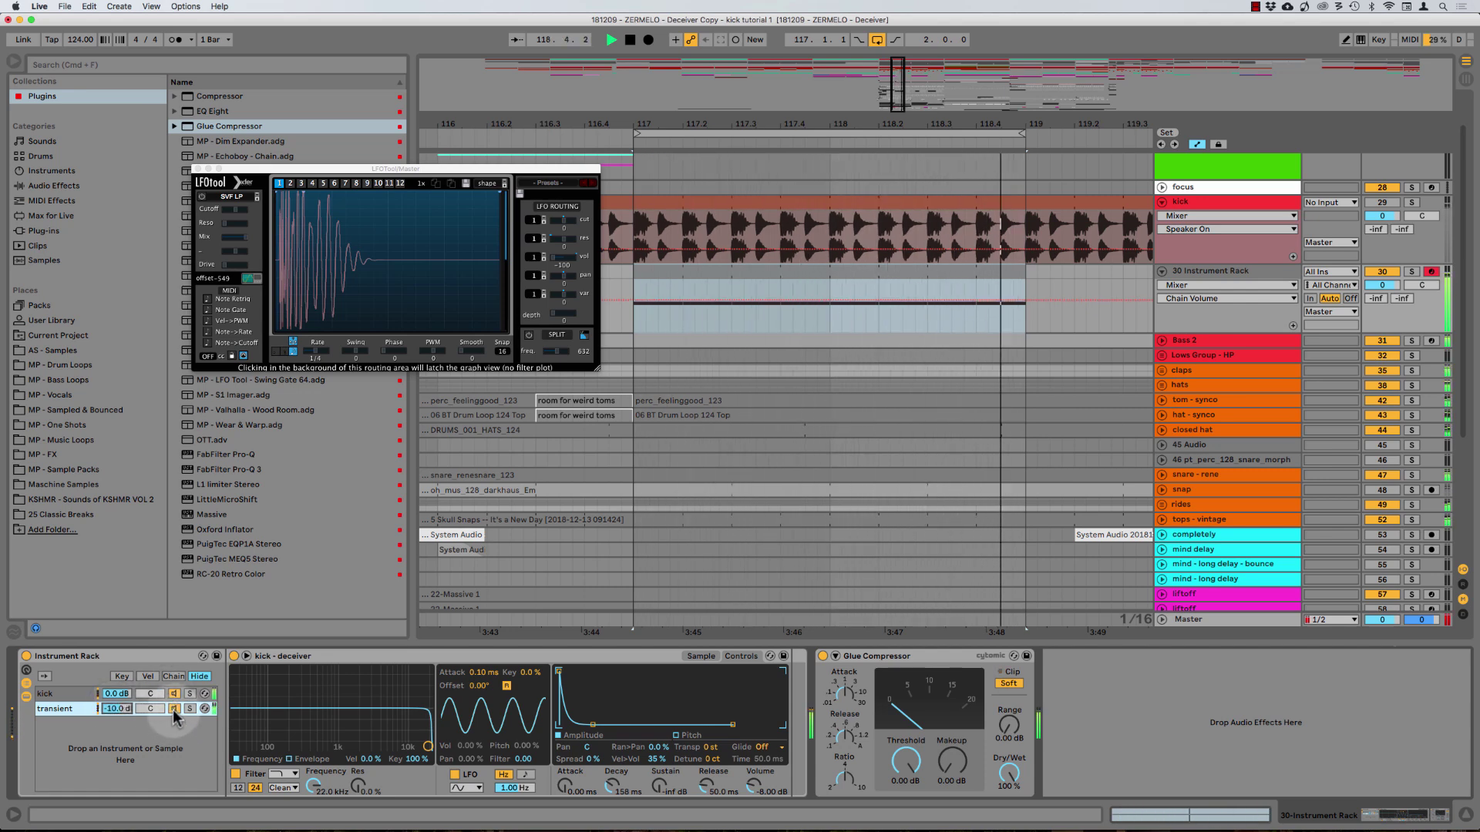
Stop playback and move the LFOtool window down-left to reveal the kick clip's name
{"action": "key", "text": "space"}
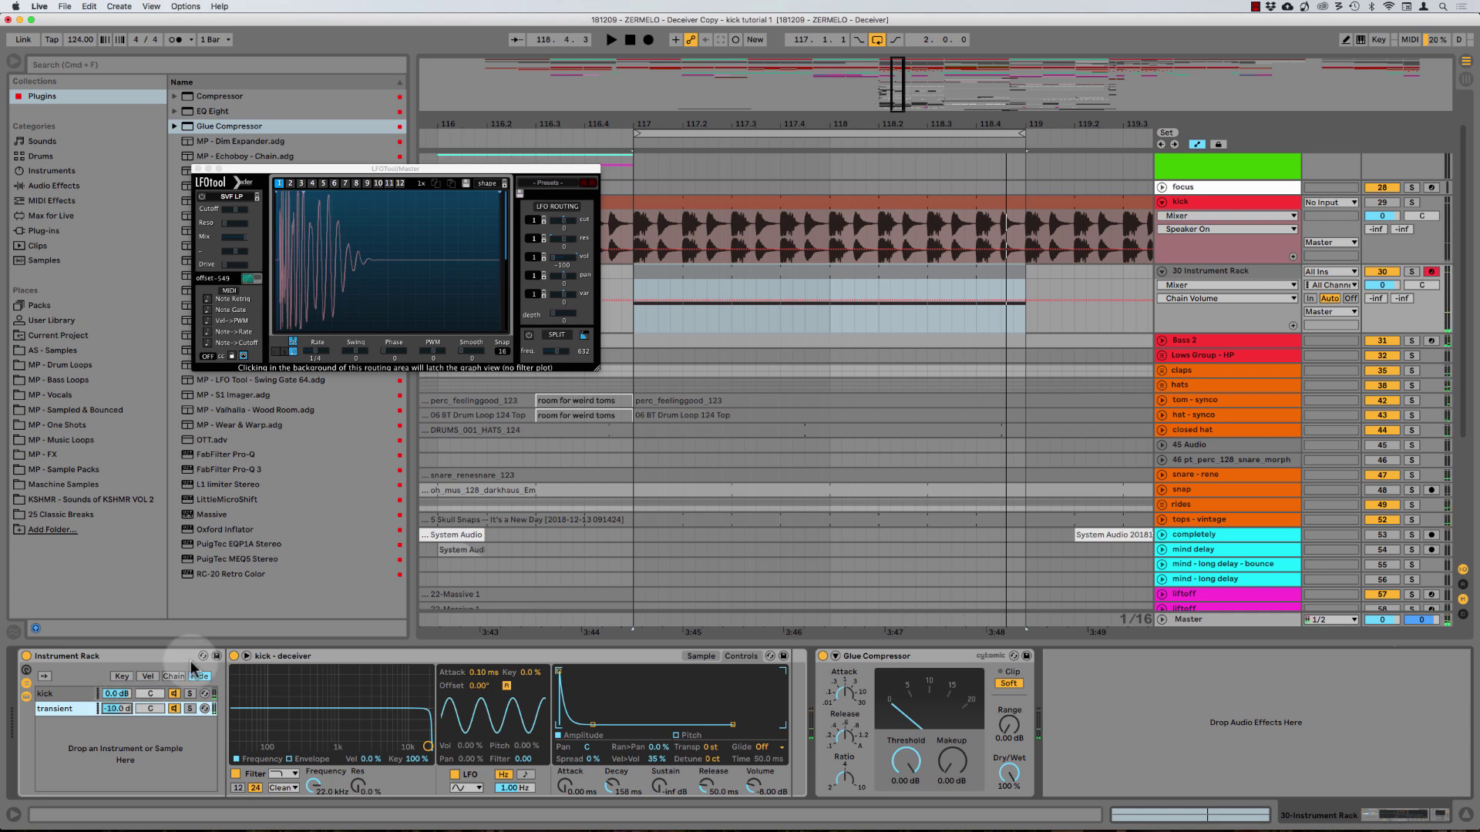
{"action": "left_click_drag", "start_coordinate": [494, 170], "coordinate": [437, 239]}
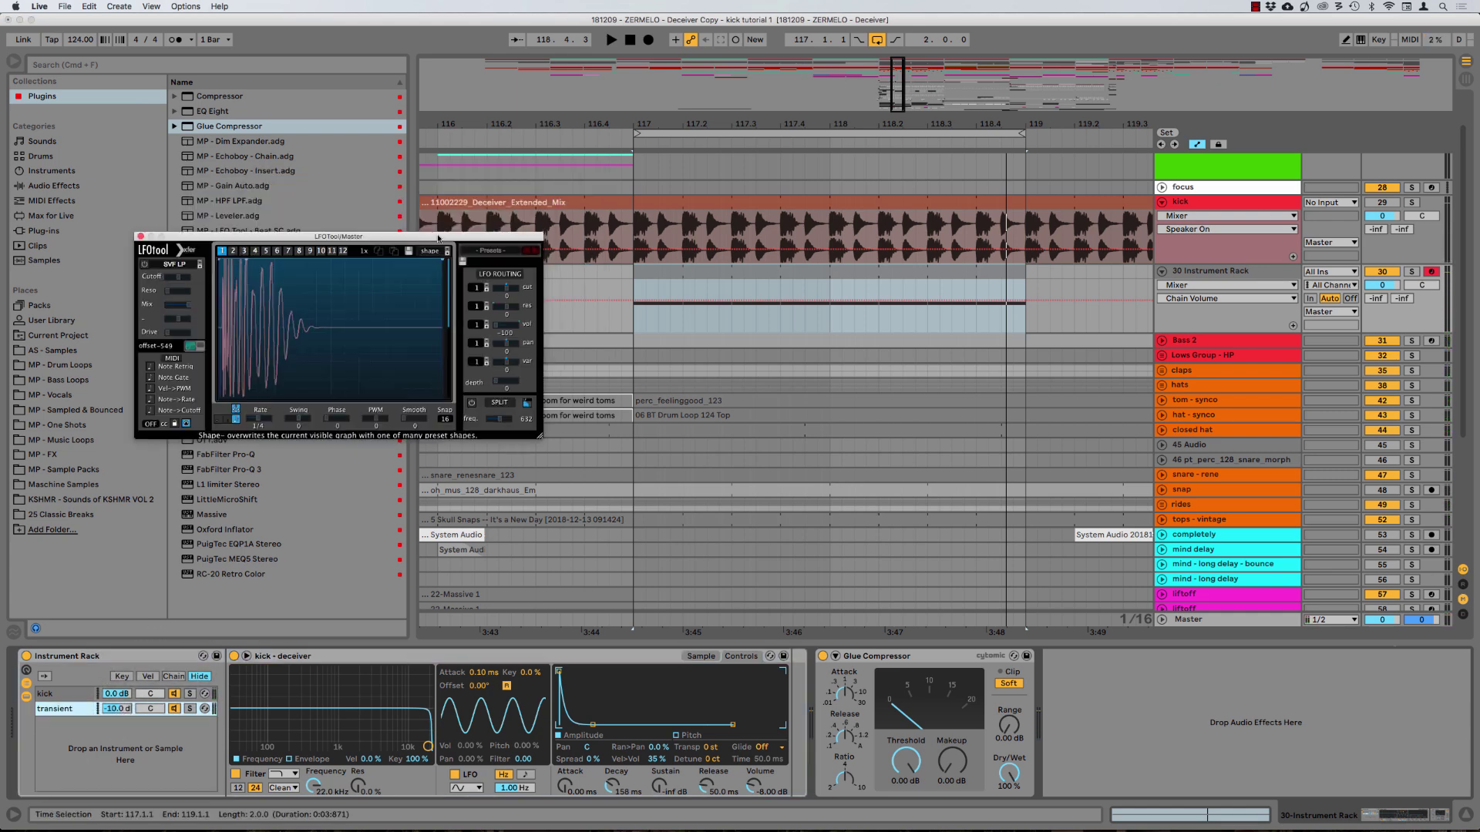